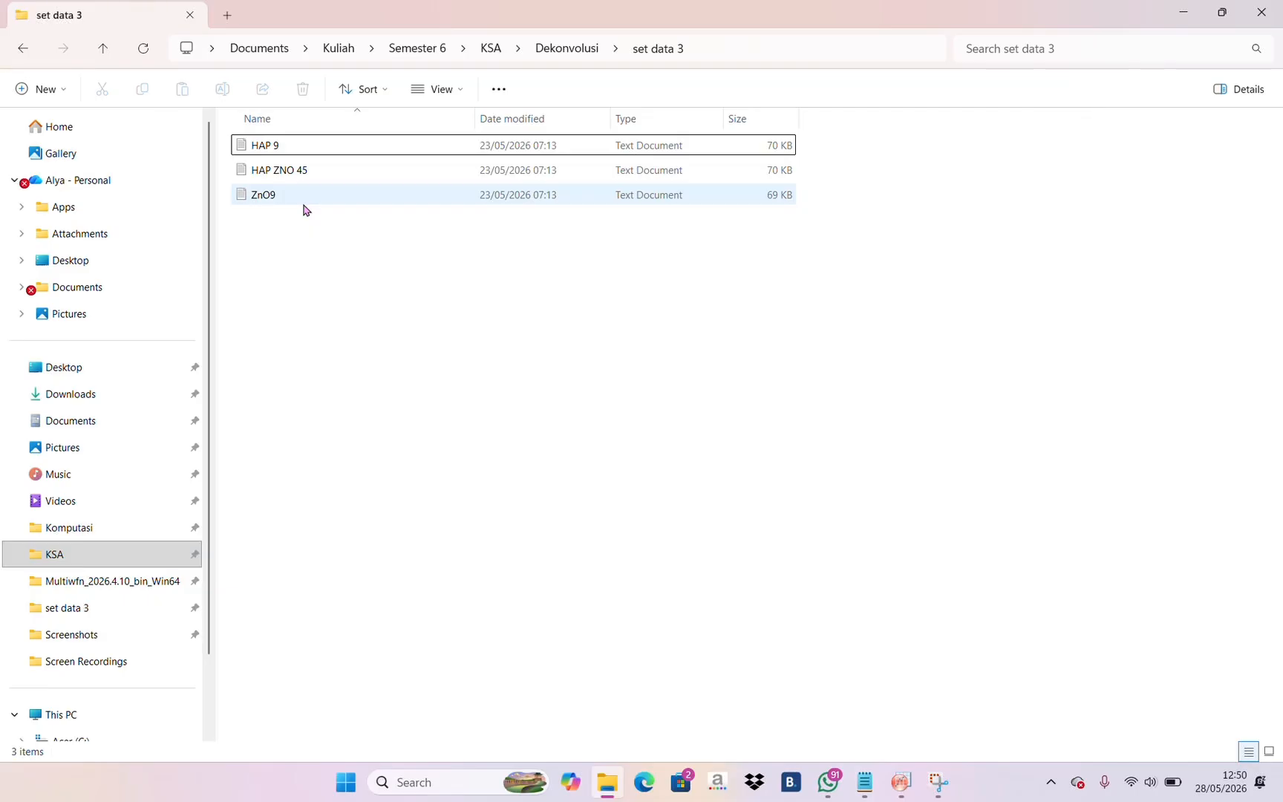
Open the HAP 9 text file, copy all of its data and minimize the open windows
{"action": "double_click", "coordinate": [286, 147]}
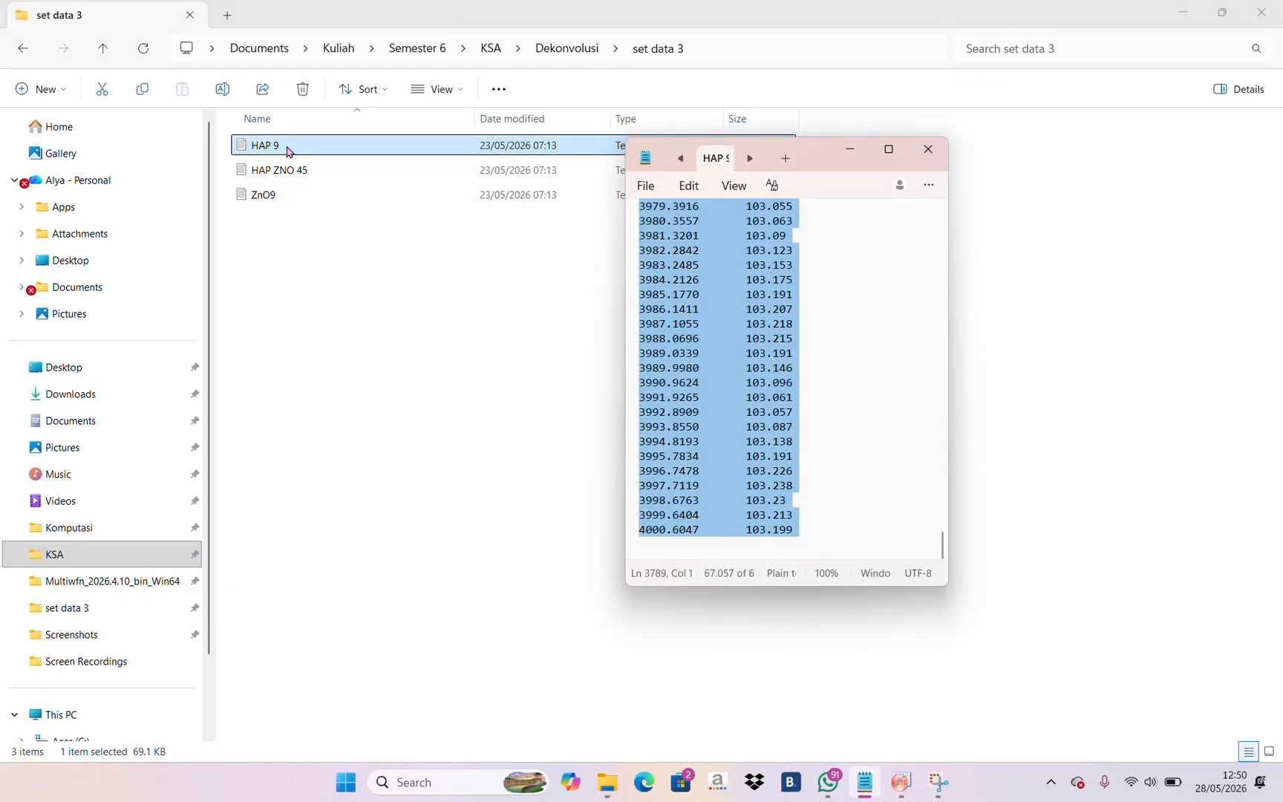
{"action": "left_click", "coordinate": [921, 367]}
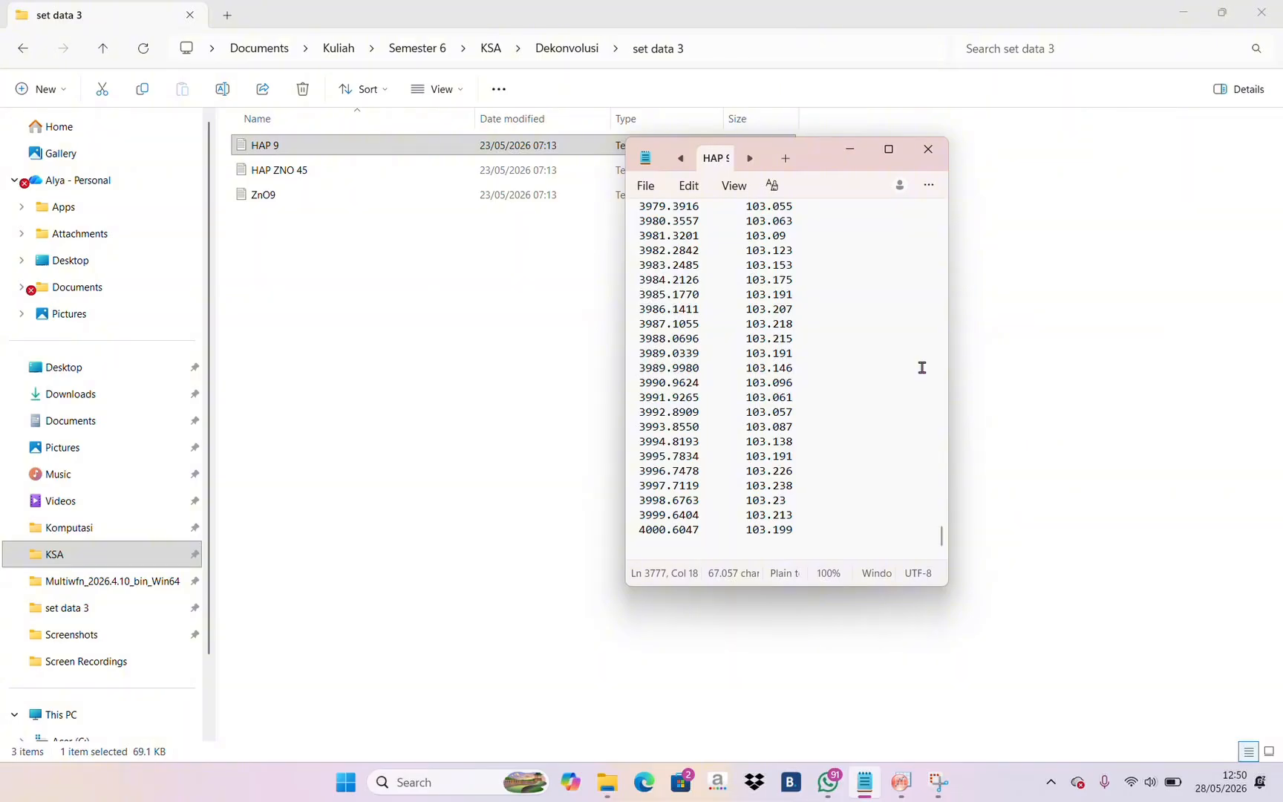
{"action": "key", "text": "ctrl+a"}
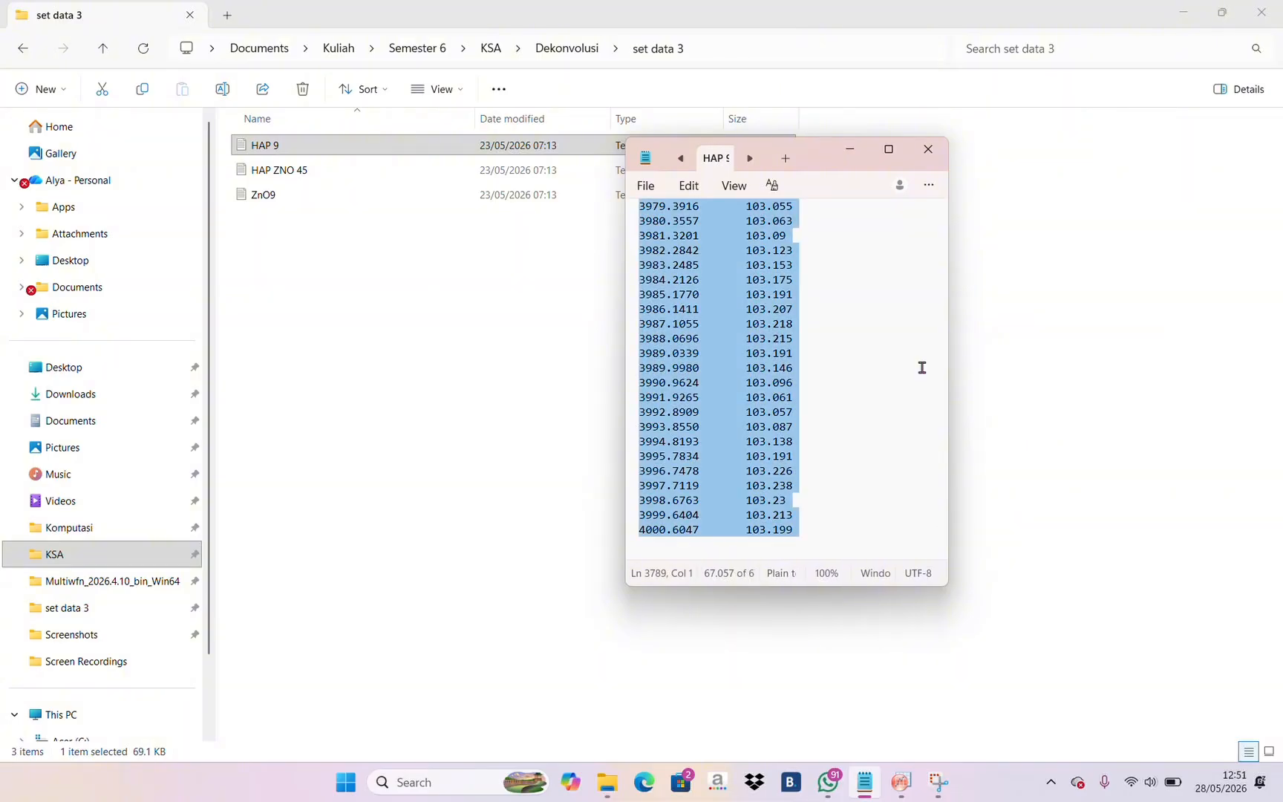
{"action": "left_click", "coordinate": [851, 149]}
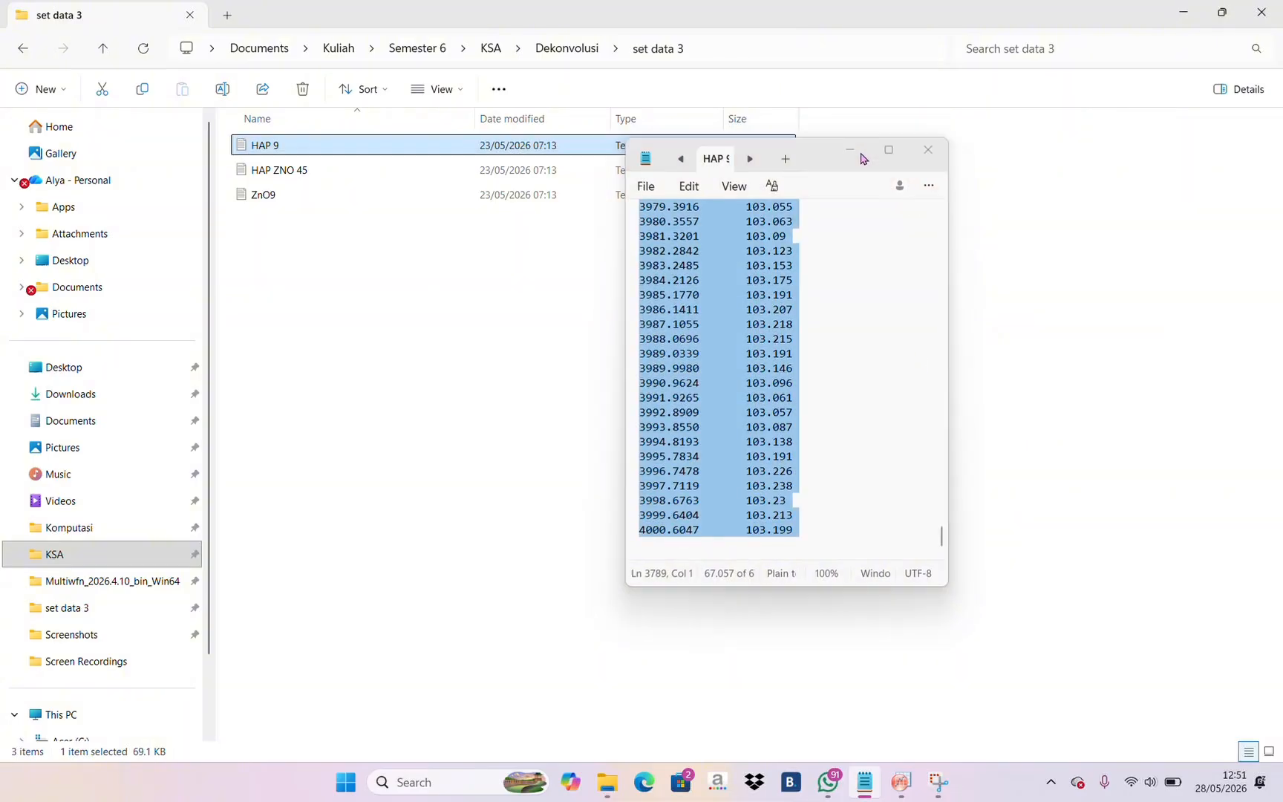
{"action": "left_click", "coordinate": [1183, 13]}
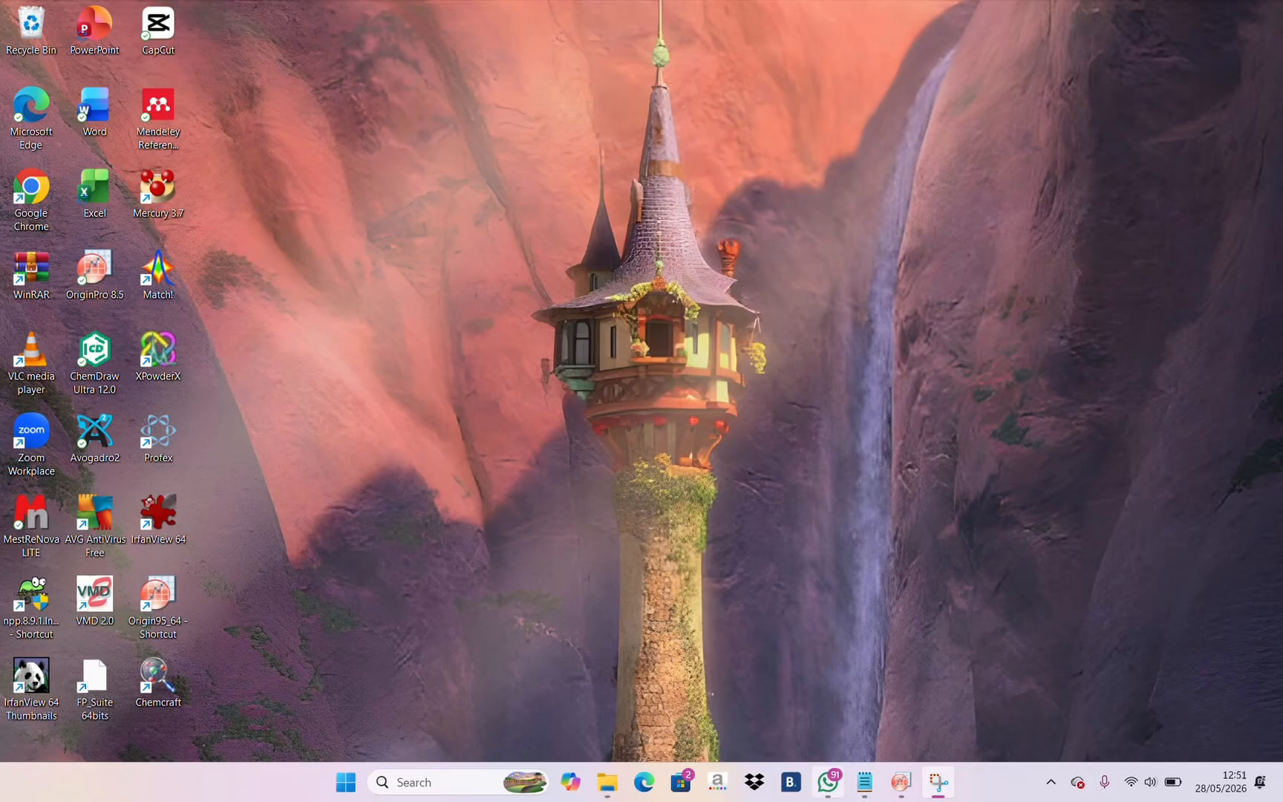
Switch to OriginPro and paste the copied data into Book1, starting at row 1 of column A
{"action": "left_click", "coordinate": [900, 782]}
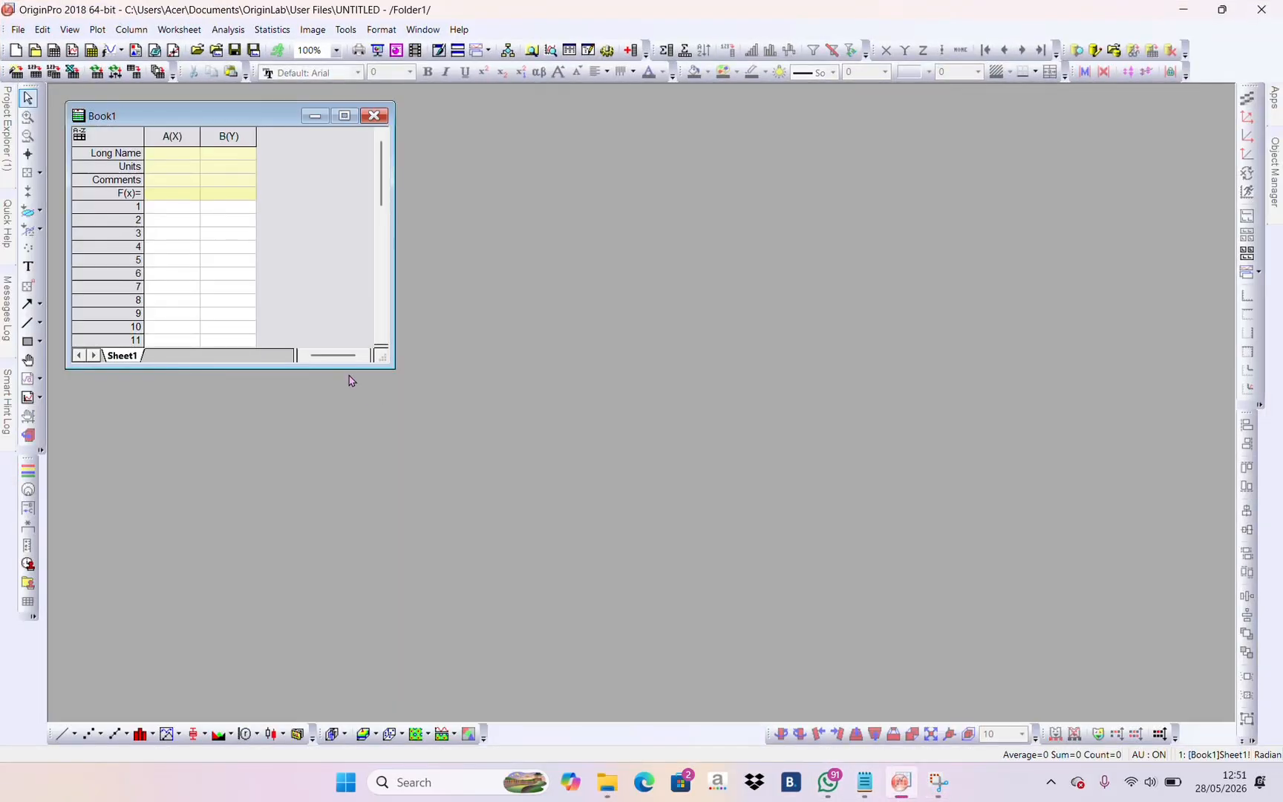
{"action": "left_click", "coordinate": [172, 210]}
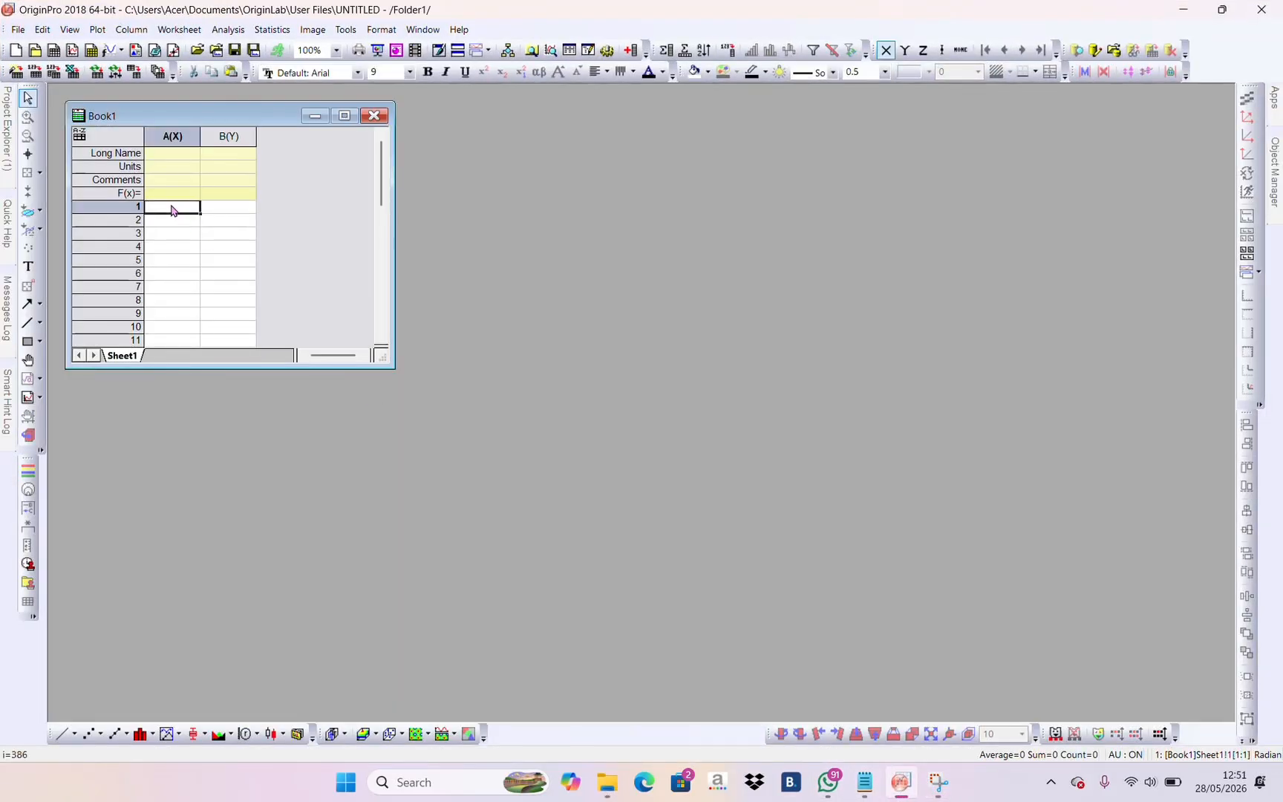
{"action": "key", "text": "ctrl+v"}
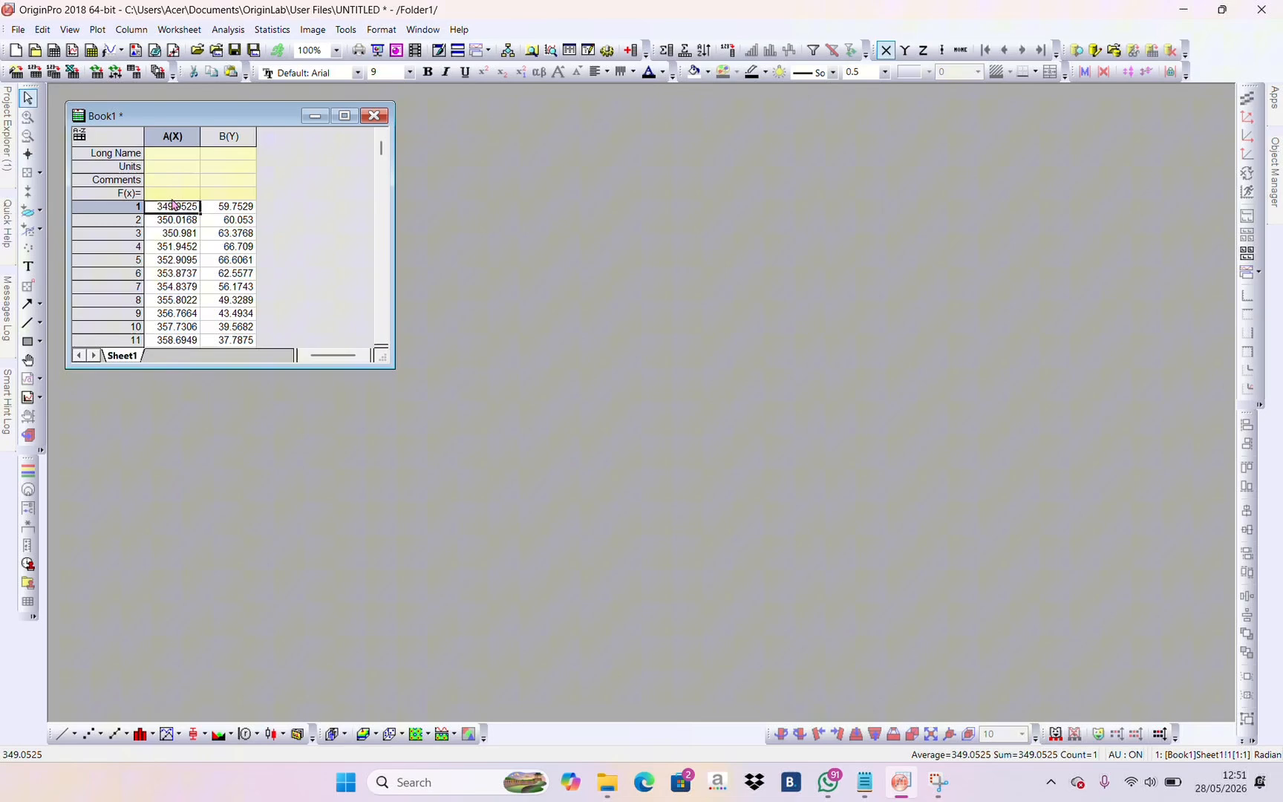
Set the long names of columns A and B to Wavenumber and Transmitans
{"action": "left_click", "coordinate": [178, 156]}
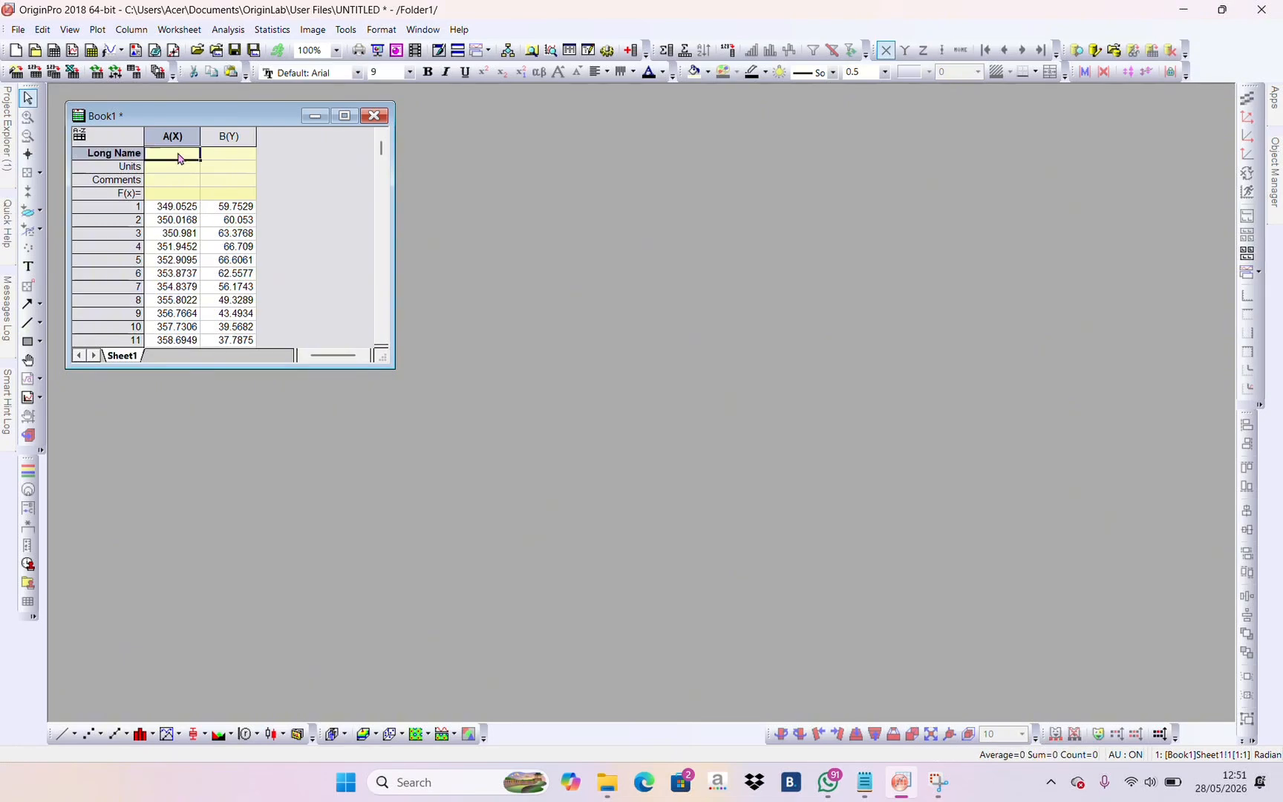
{"action": "type", "text": "Wavenu"}
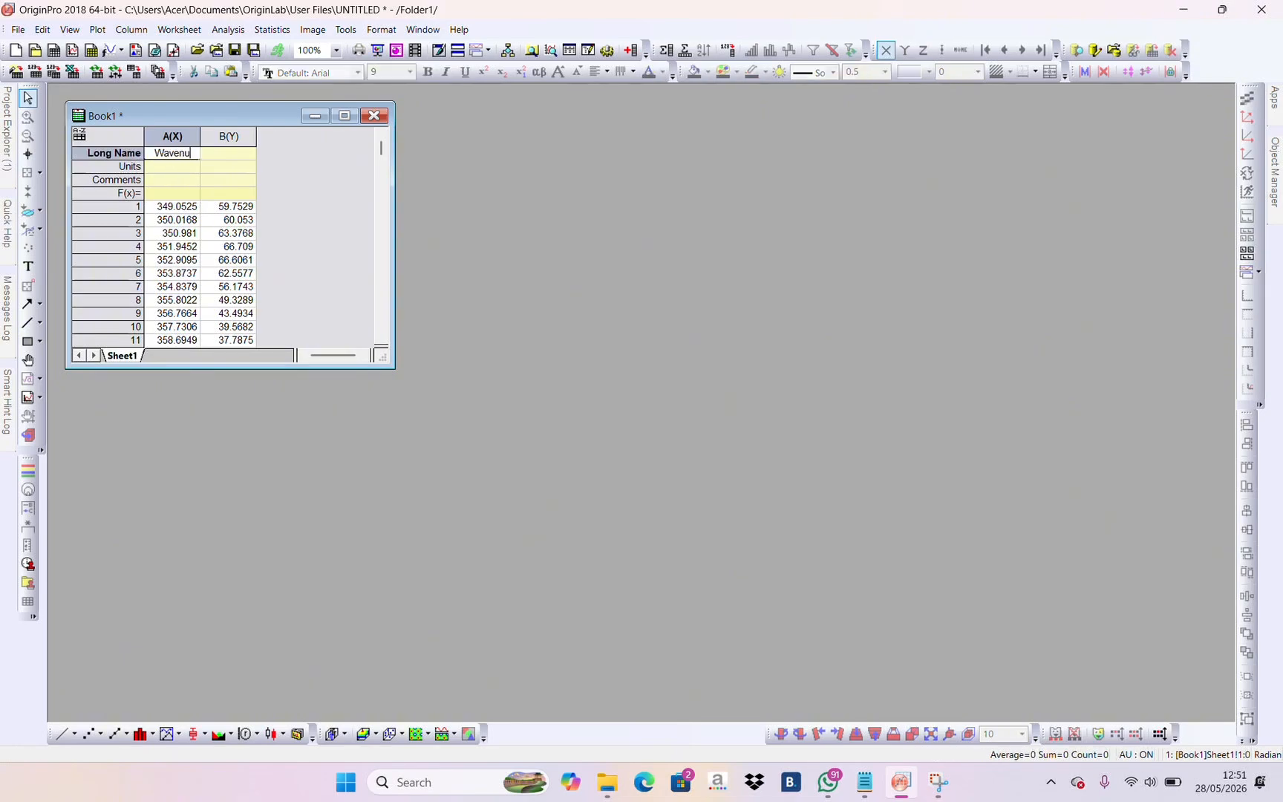
{"action": "type", "text": "mber"}
{"action": "left_click", "coordinate": [219, 156]}
{"action": "type", "text": "Tra"}
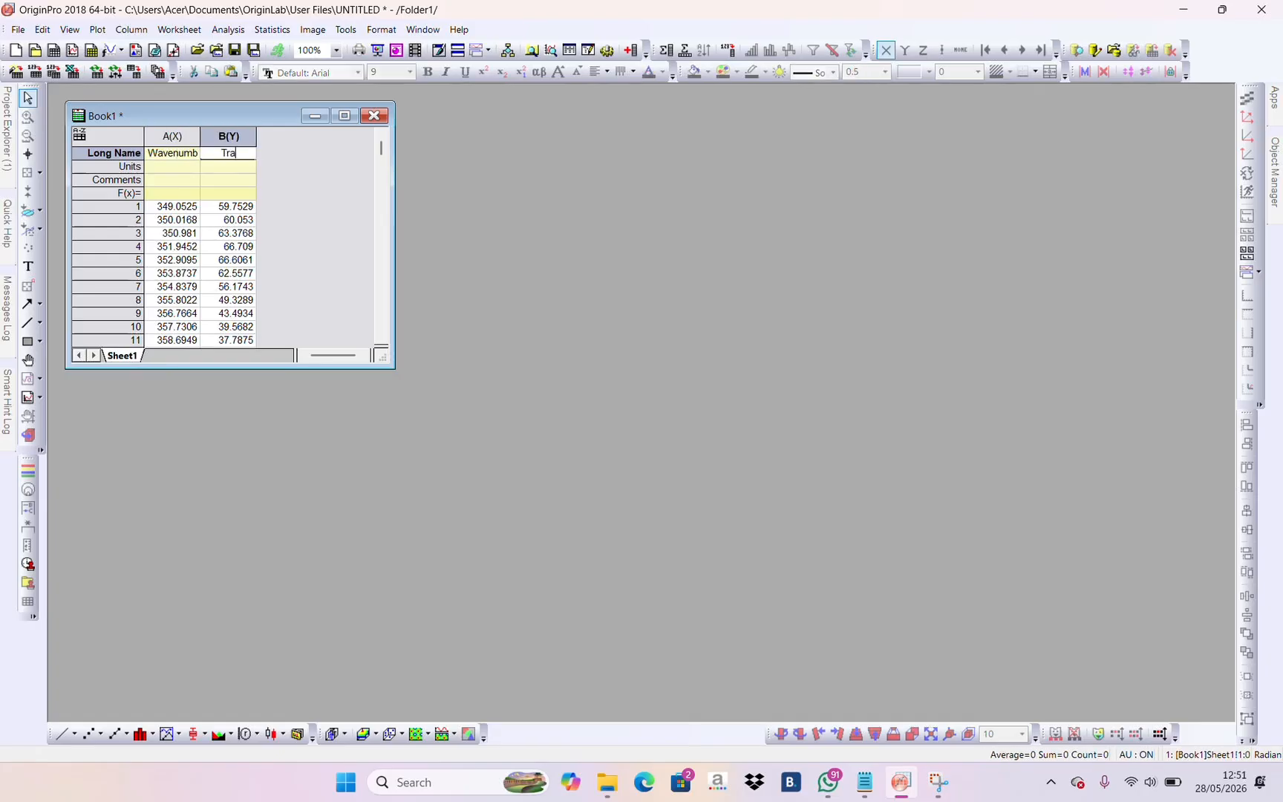
{"action": "type", "text": "nsmitans"}
{"action": "left_click", "coordinate": [282, 164]}
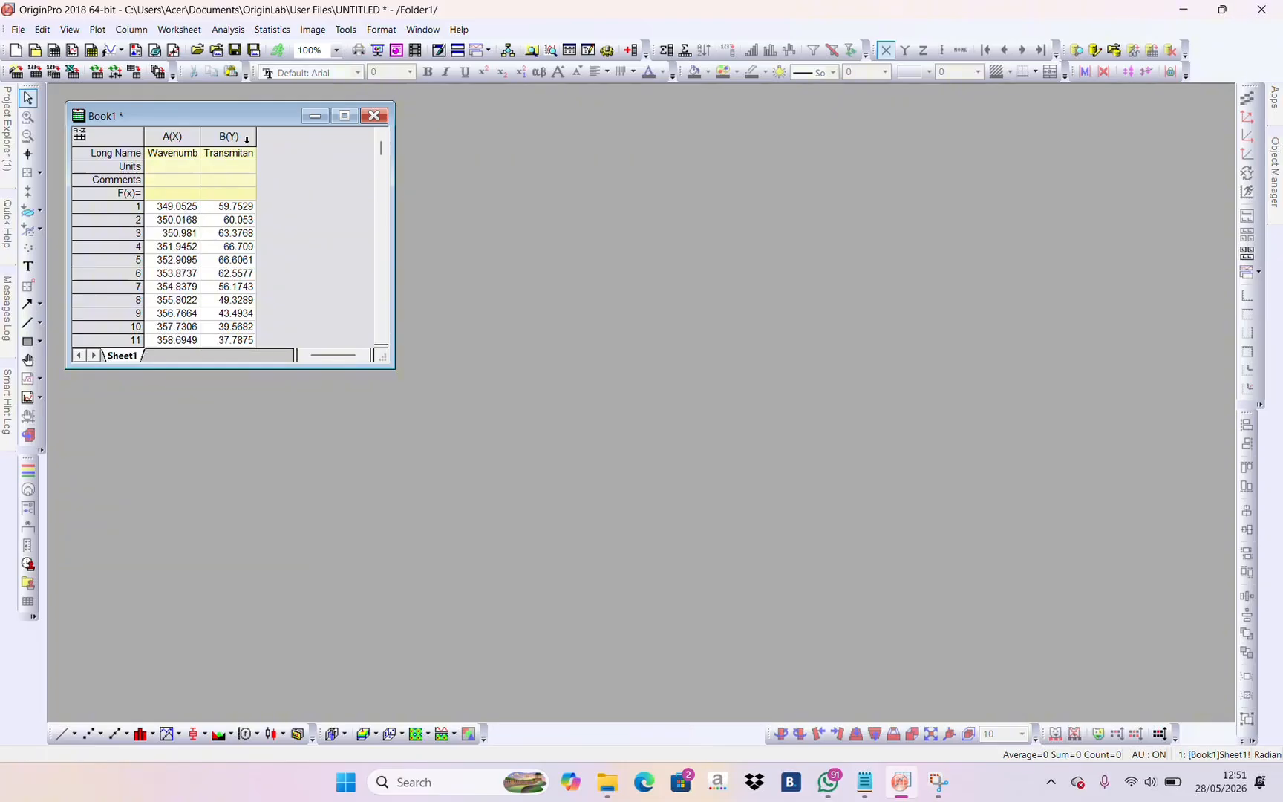
Add one column at the end of the worksheet and give it the long name Absorbansi
{"action": "left_click", "coordinate": [247, 137]}
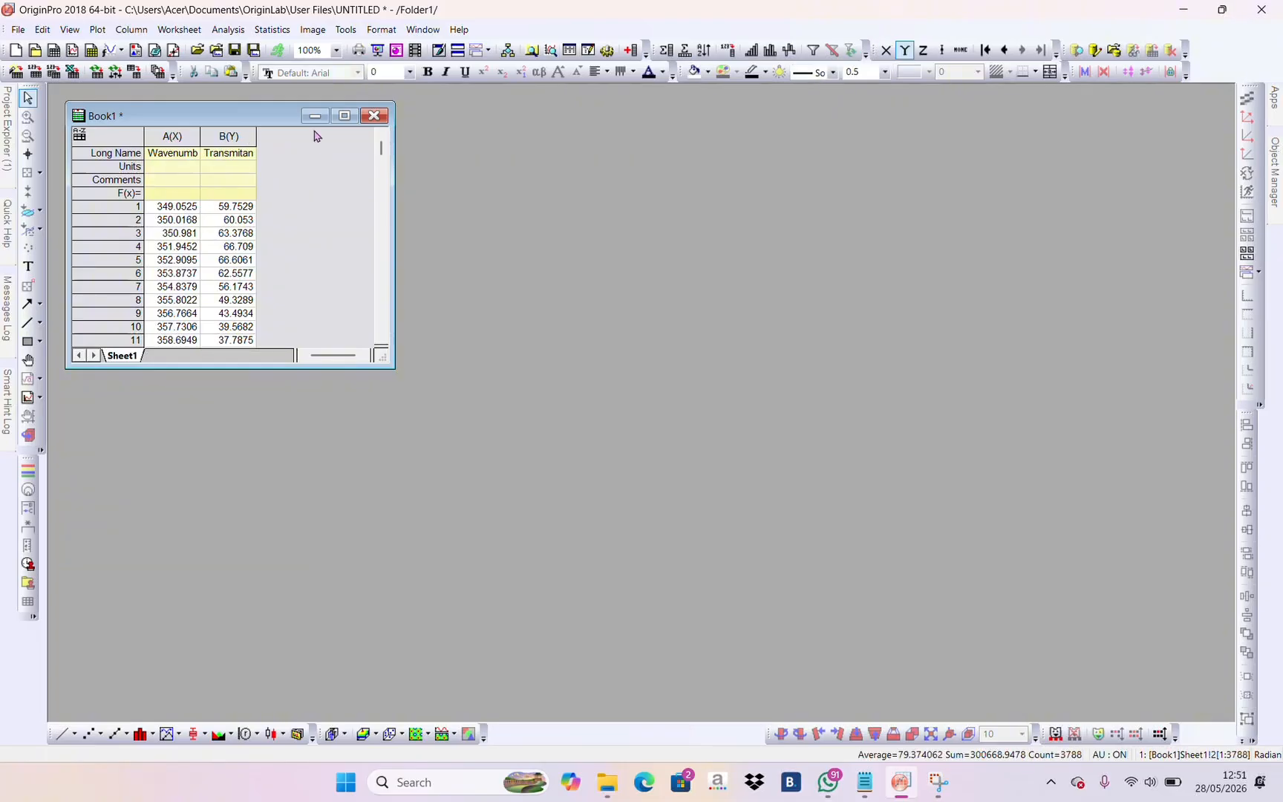
{"action": "key", "text": "ctrl+d"}
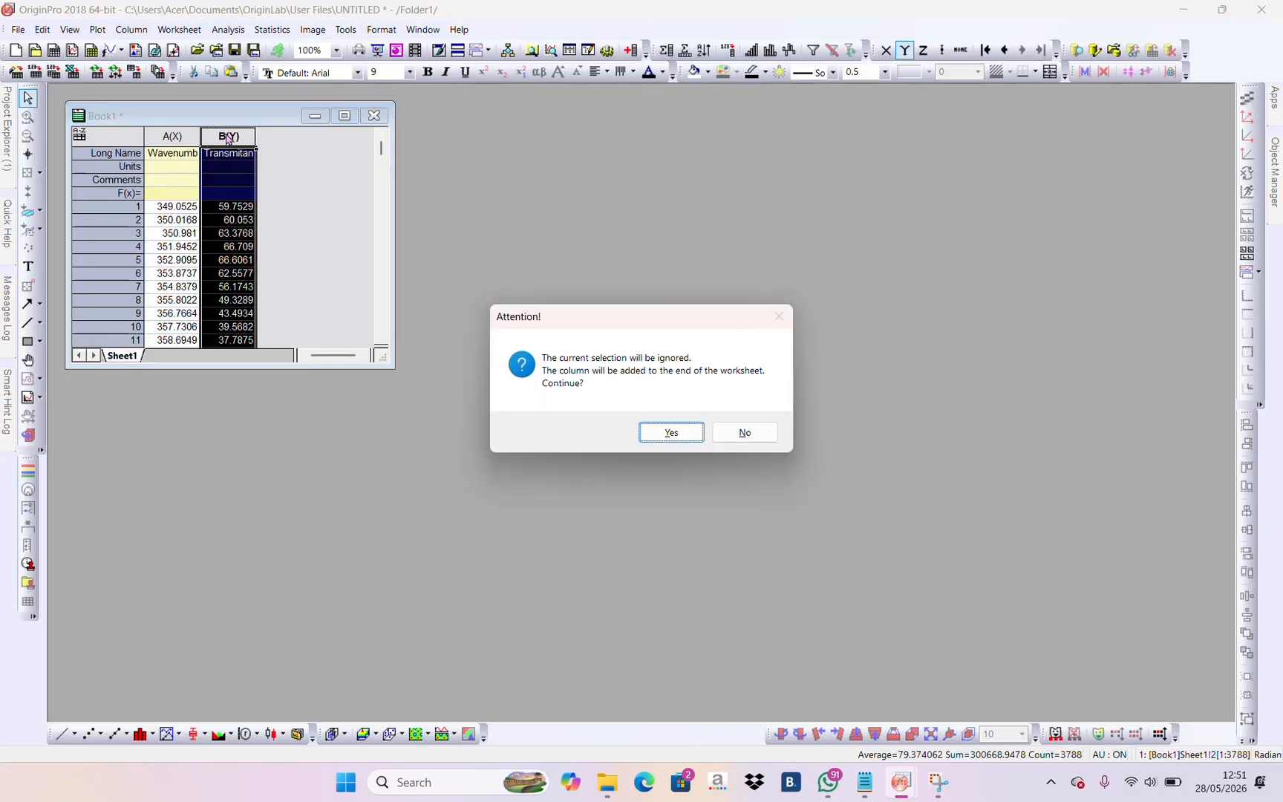
{"action": "left_click", "coordinate": [668, 427]}
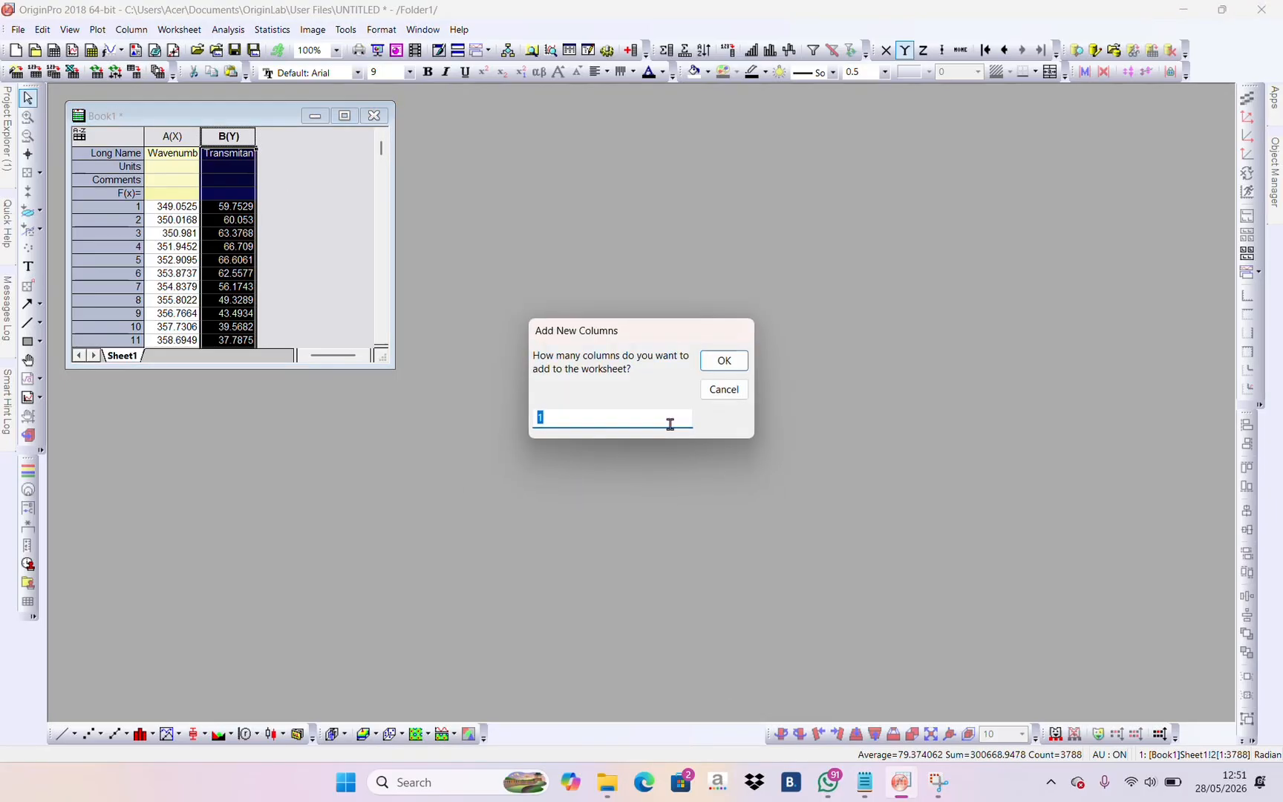
{"action": "left_click", "coordinate": [721, 357]}
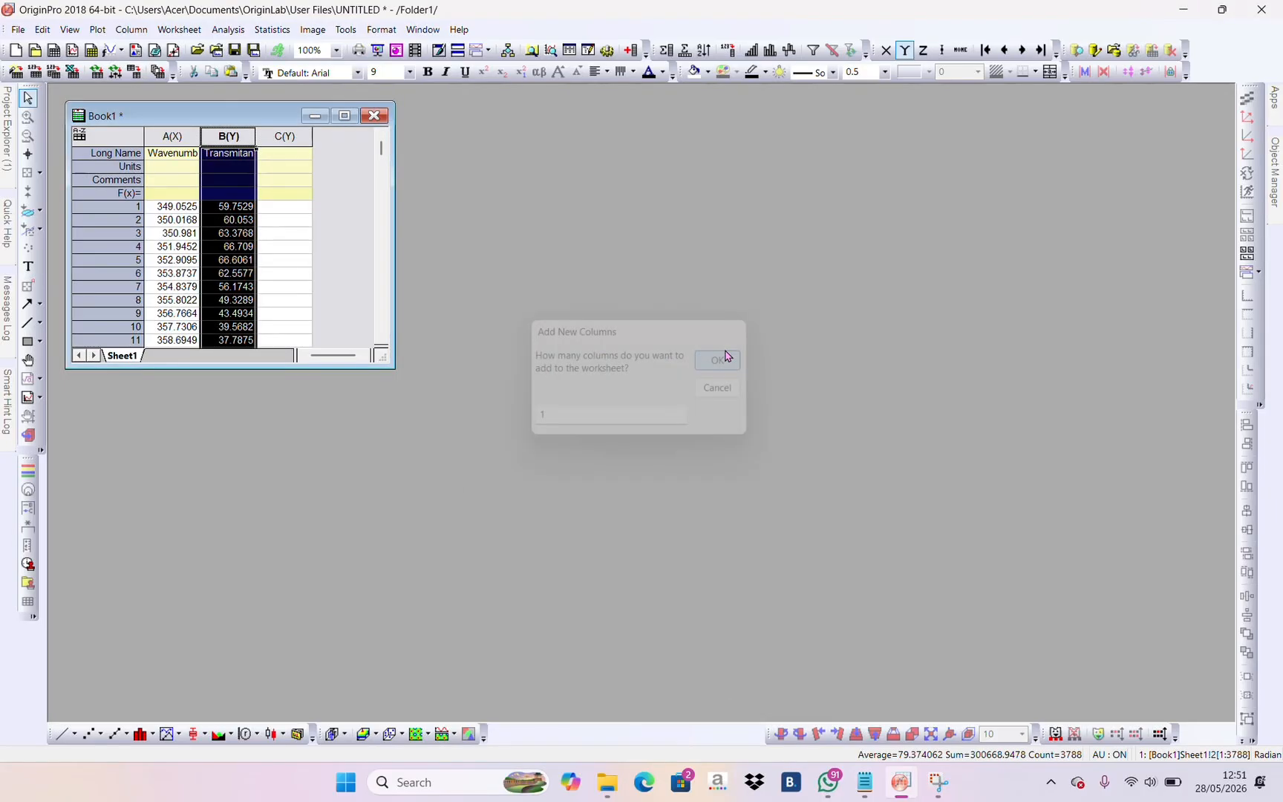
{"action": "left_click", "coordinate": [296, 156]}
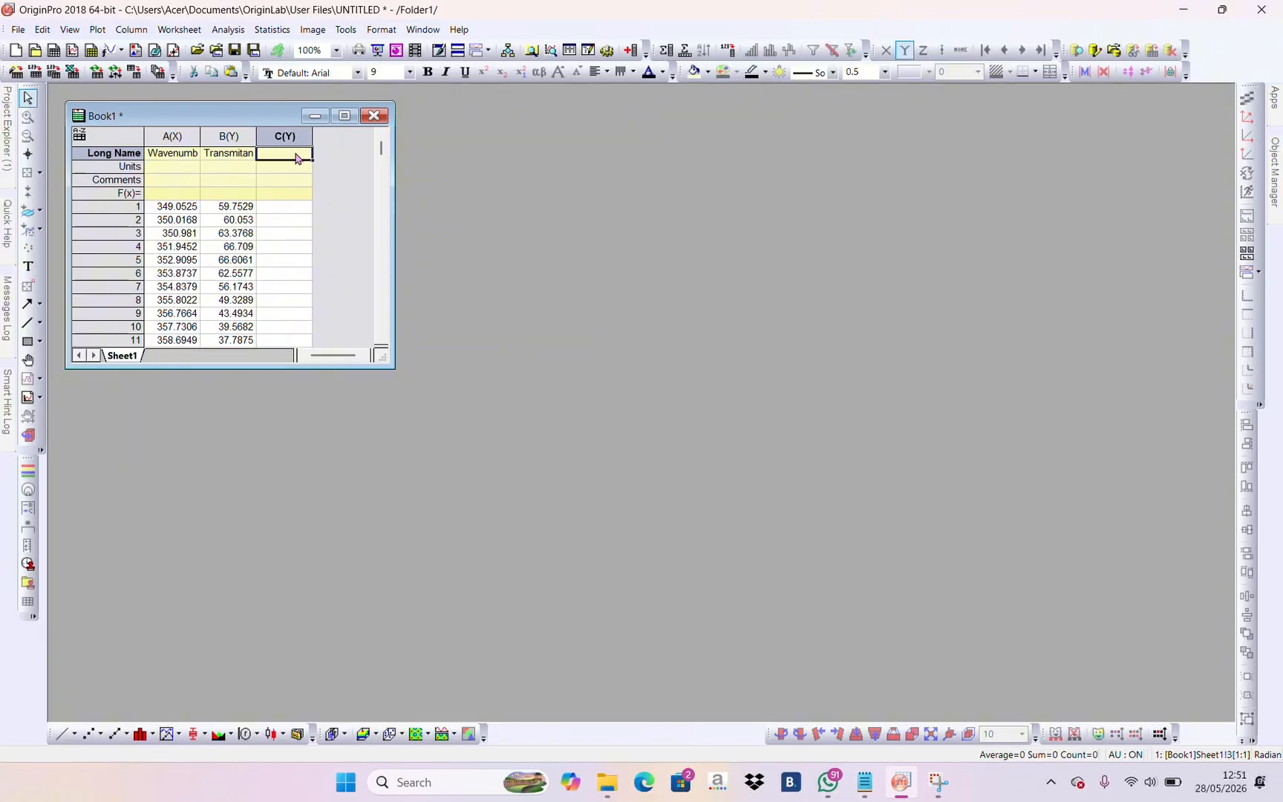
{"action": "type", "text": "Abo"}
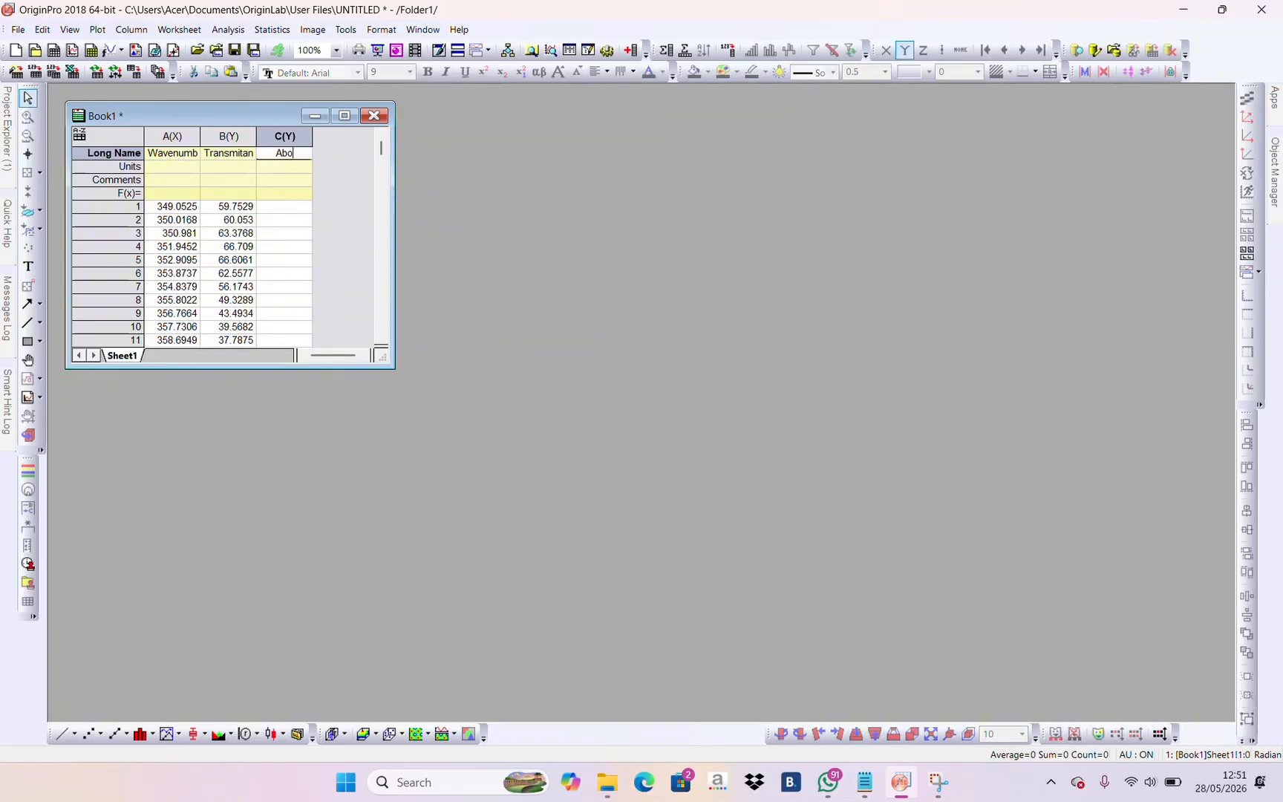
{"action": "type", "text": "orbansi"}
Fill the Absorbansi column with values calculated by the formula 2-log(col(B))
{"action": "left_click", "coordinate": [305, 135]}
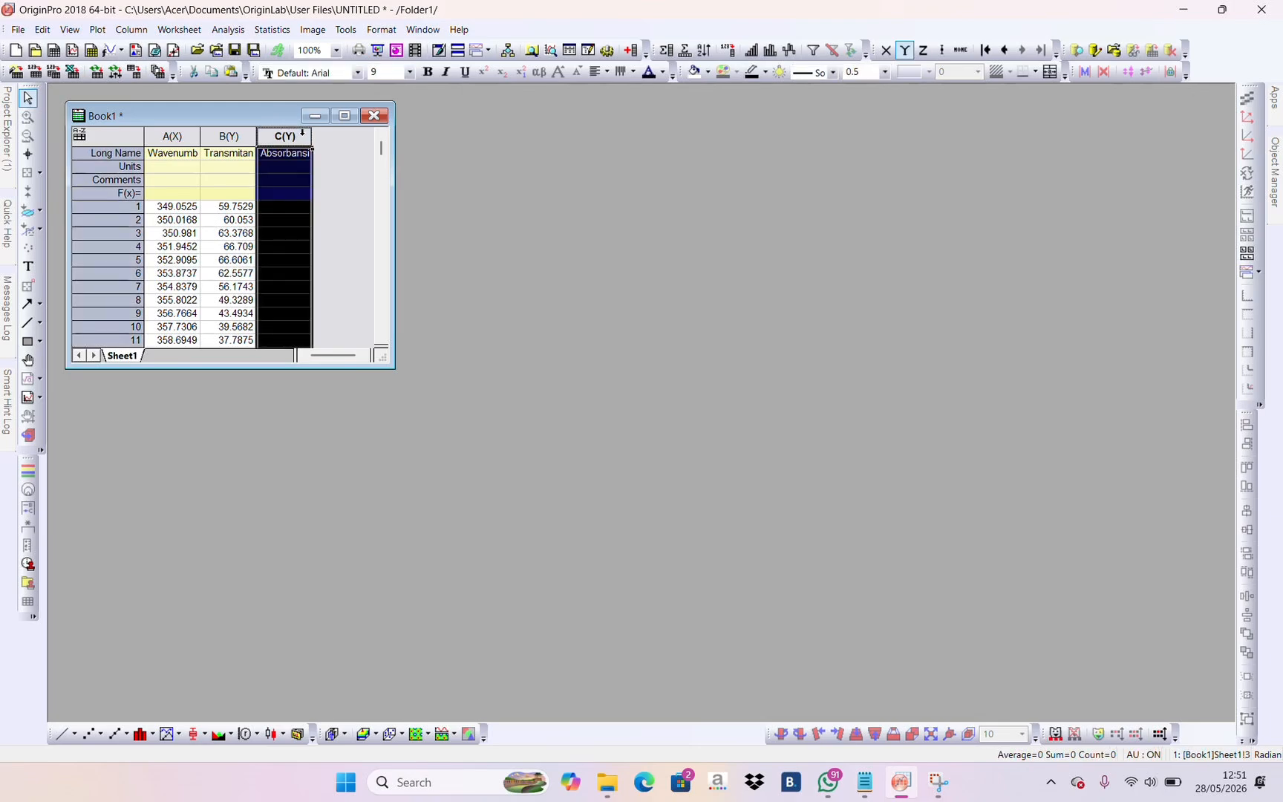
{"action": "right_click", "coordinate": [307, 143]}
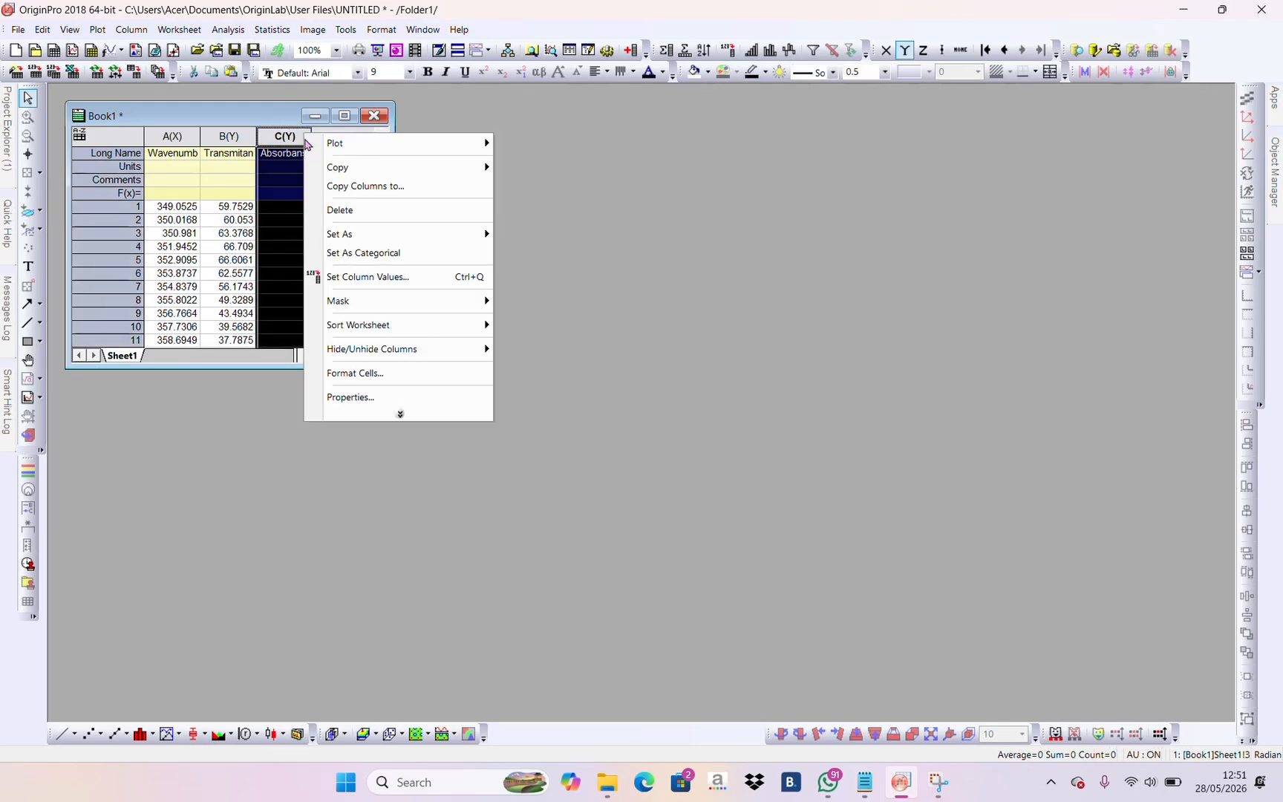
{"action": "left_click", "coordinate": [364, 278]}
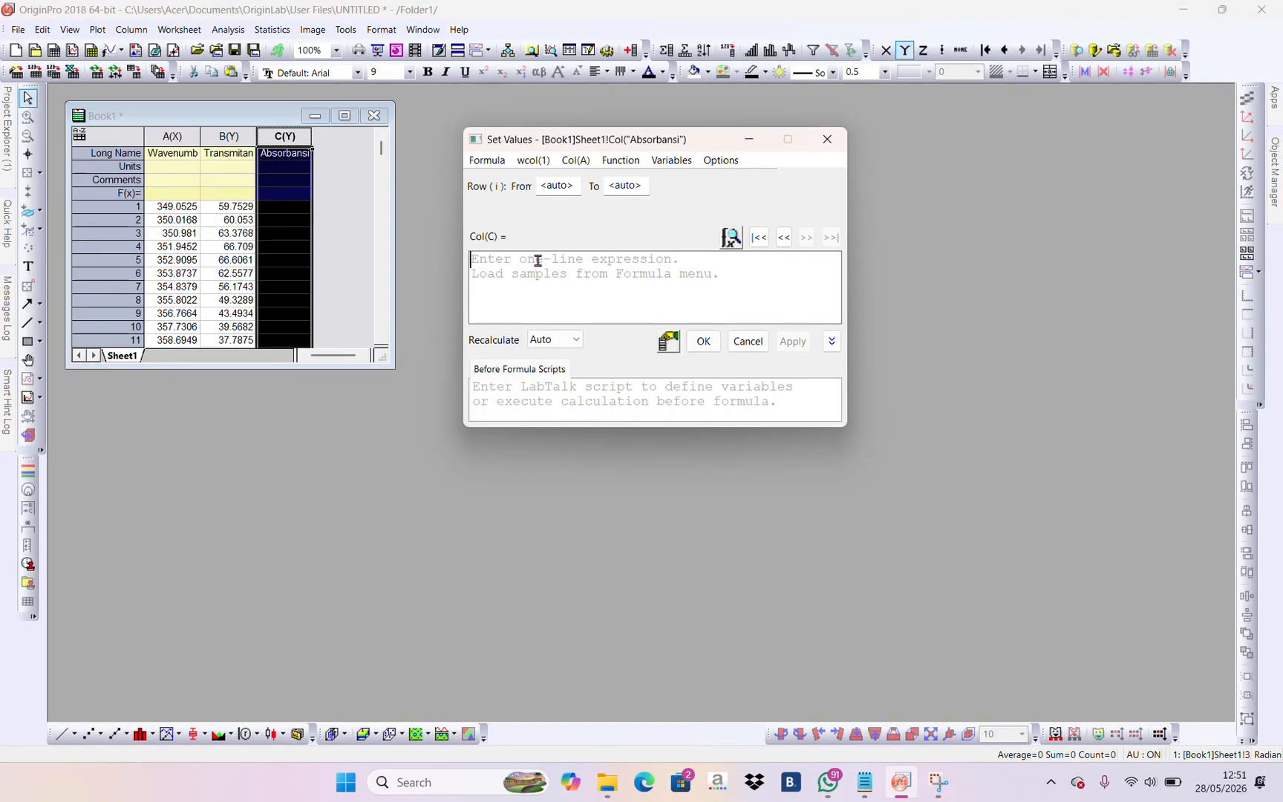
{"action": "type", "text": "2-l"}
{"action": "type", "text": "og"}
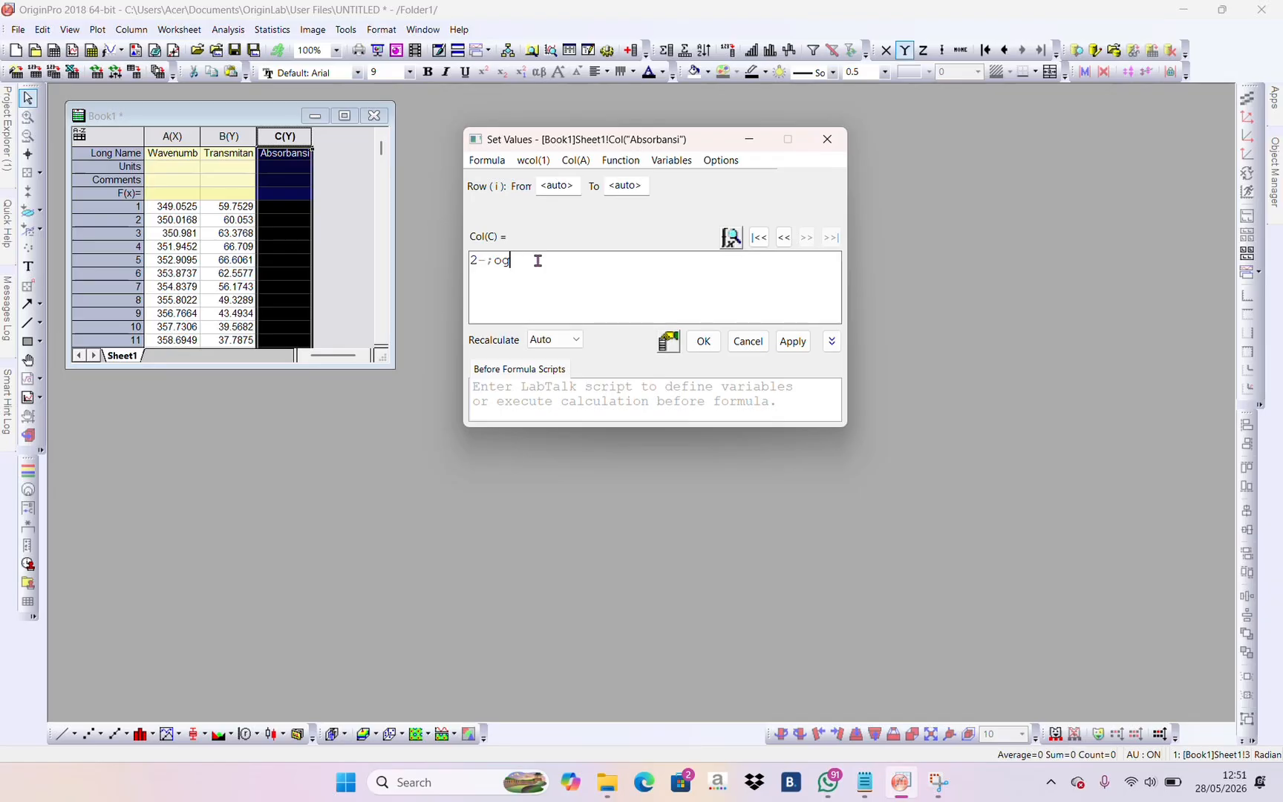
{"action": "key", "text": "BackSpace"}
{"action": "key", "text": "BackSpace"}
{"action": "key", "text": "BackSpace"}
{"action": "type", "text": "log(col(B))"}
{"action": "left_click", "coordinate": [709, 343]}
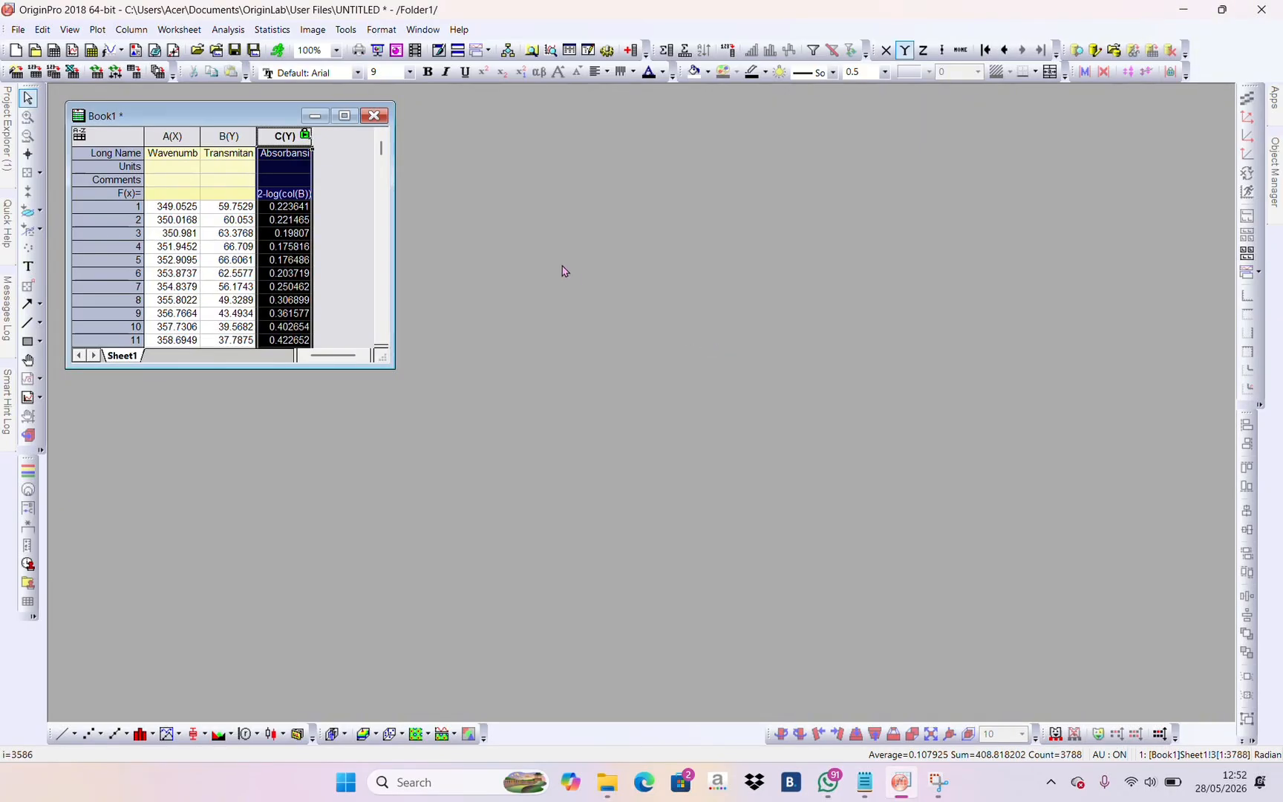
{"action": "left_click", "coordinate": [355, 199]}
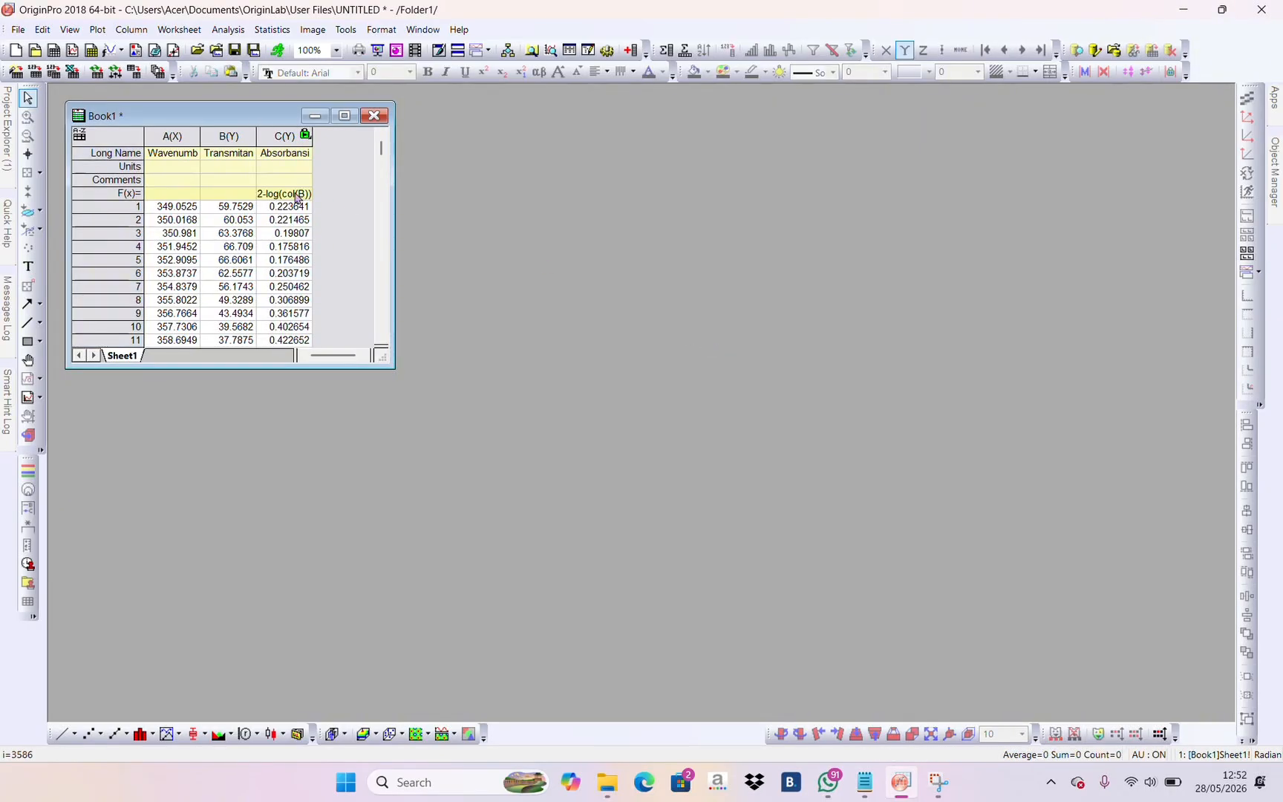
Plot the Absorbansi column against Wavenumber as a line graph and maximize the graph window
{"action": "left_click", "coordinate": [169, 136]}
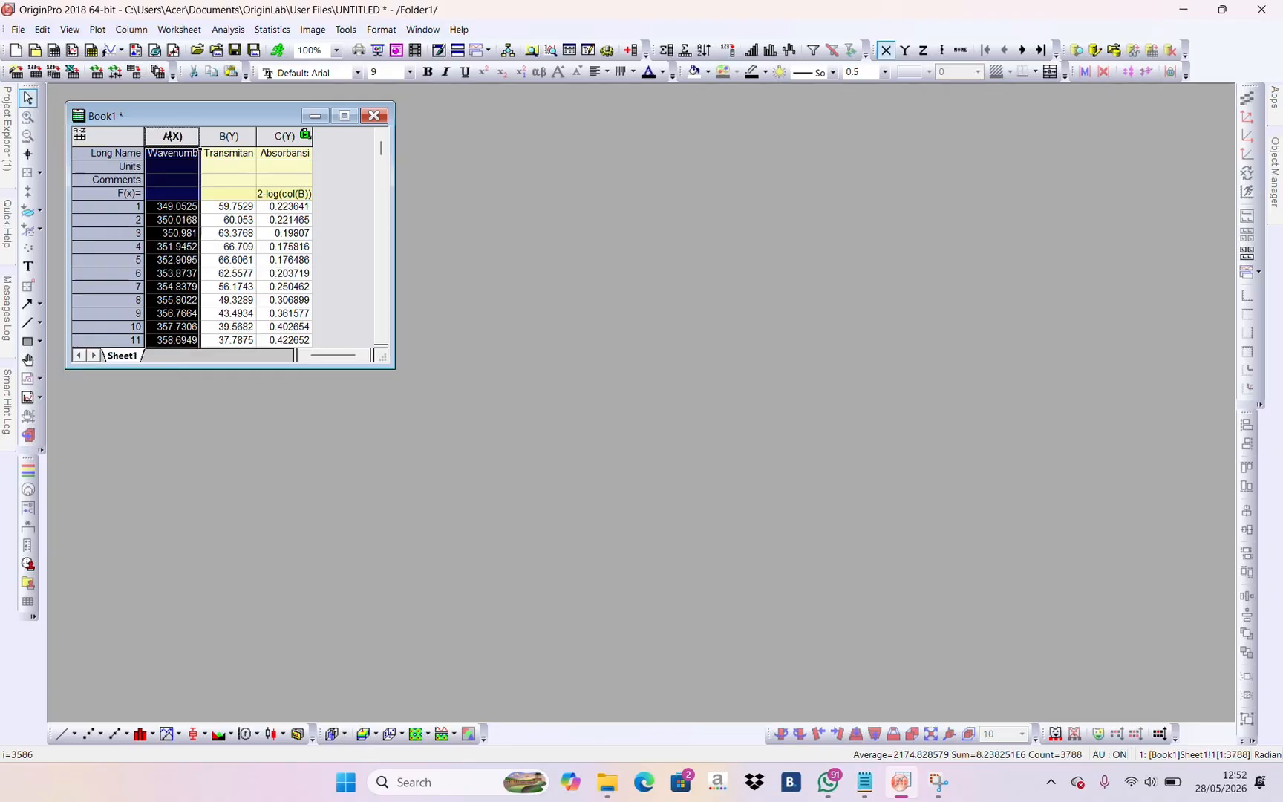
{"action": "left_click_drag", "start_coordinate": [200, 149], "coordinate": [284, 137]}
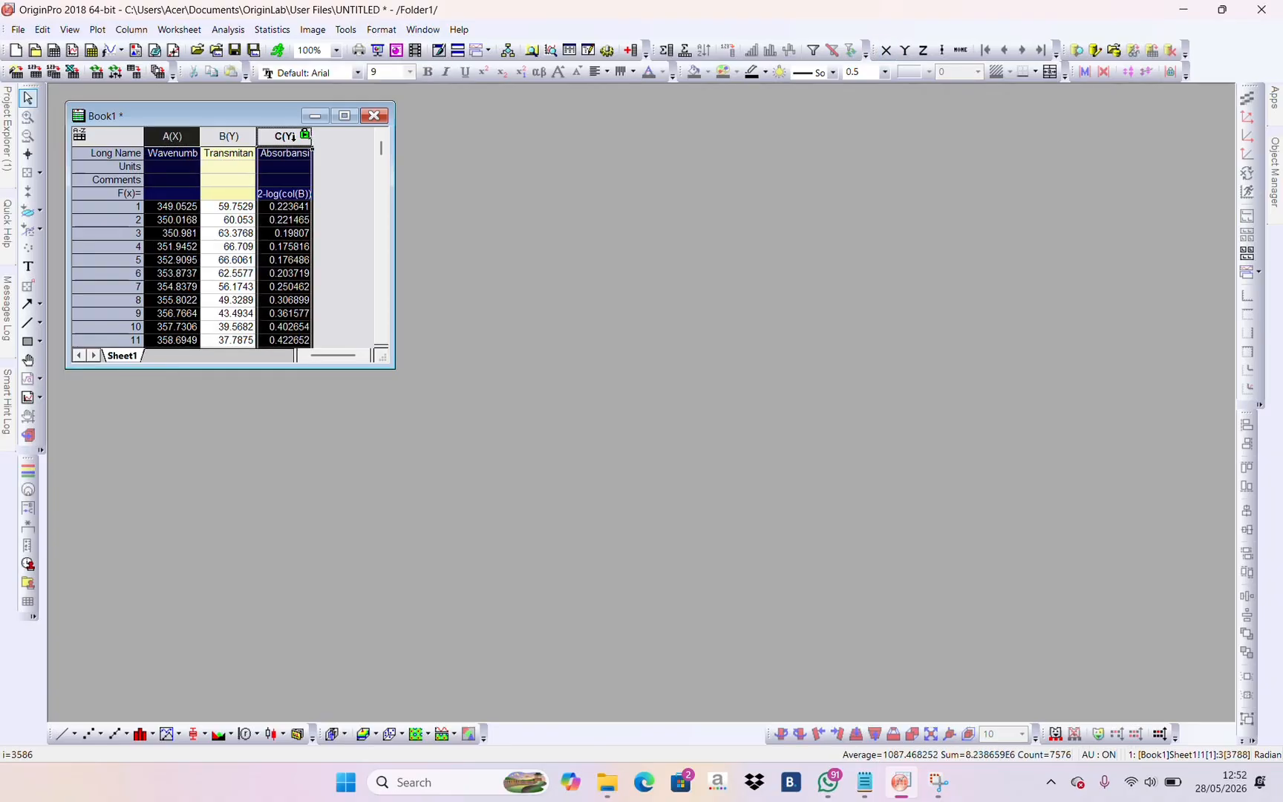
{"action": "left_click", "coordinate": [97, 29]}
{"action": "mouse_move", "coordinate": [119, 93]}
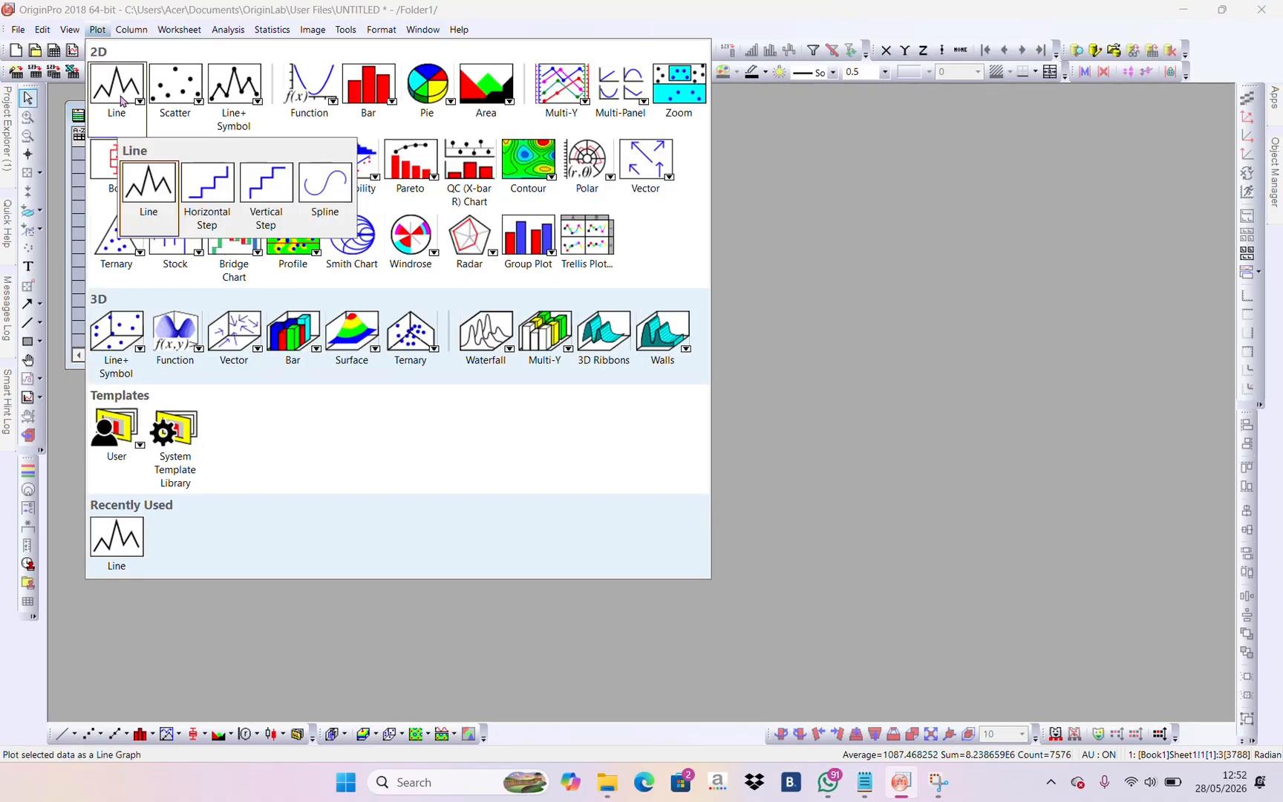
{"action": "left_click", "coordinate": [149, 210]}
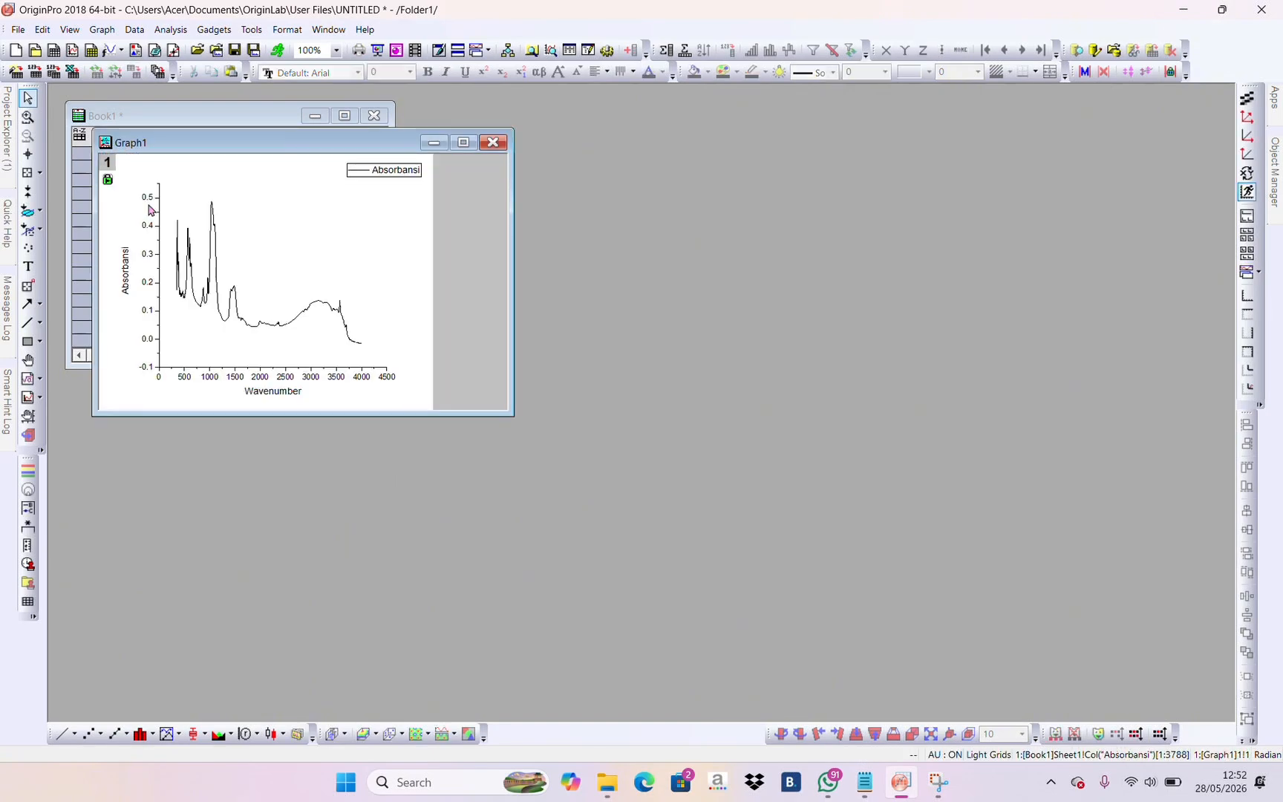
{"action": "left_click", "coordinate": [460, 144]}
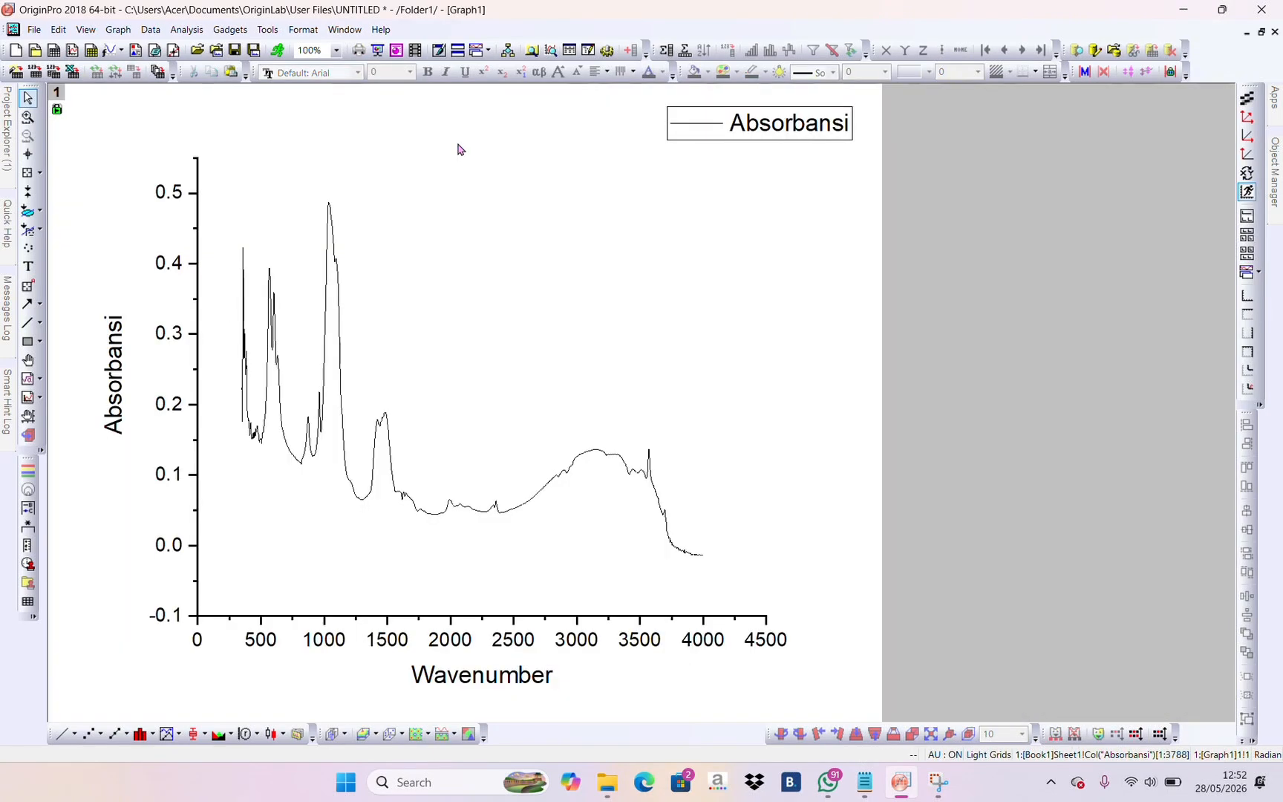
Set the graph's horizontal axis scale to run from 4000 to 400
{"action": "left_click", "coordinate": [626, 650]}
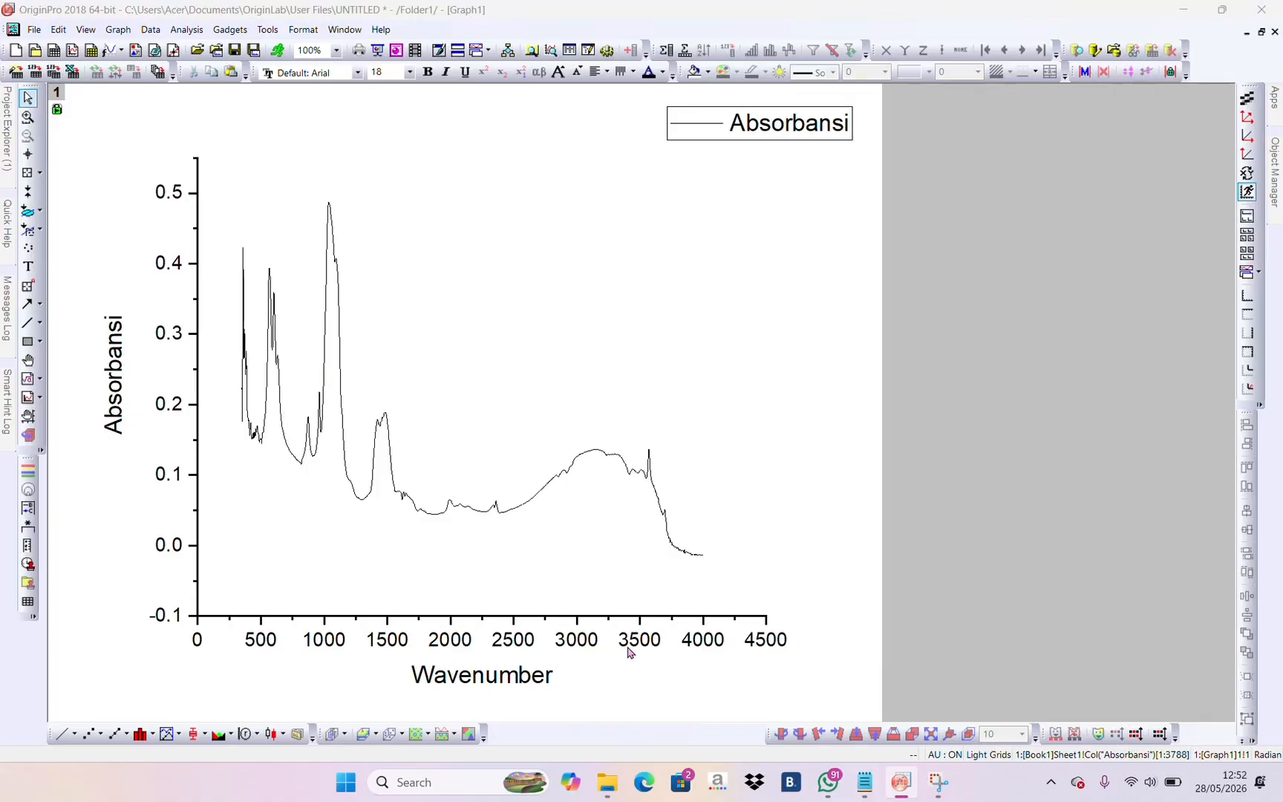
{"action": "double_click", "coordinate": [637, 647]}
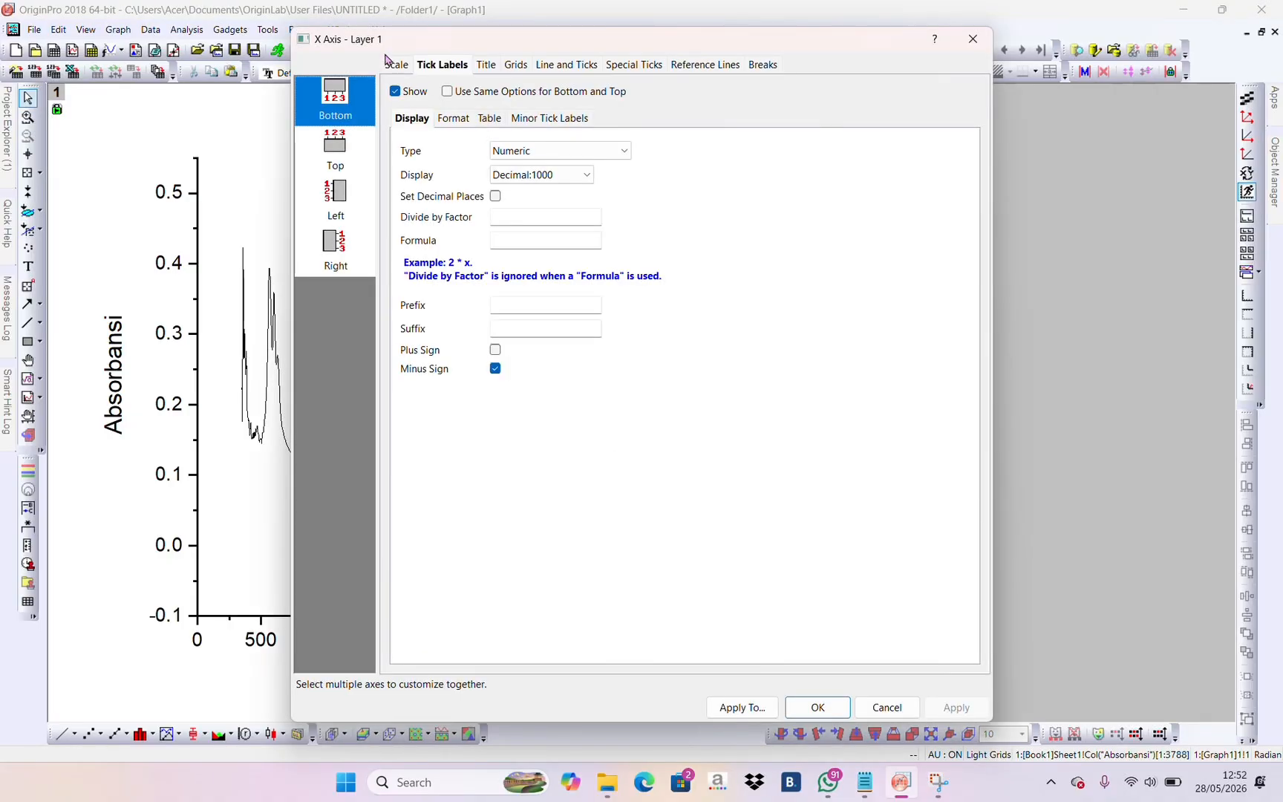
{"action": "left_click", "coordinate": [397, 64]}
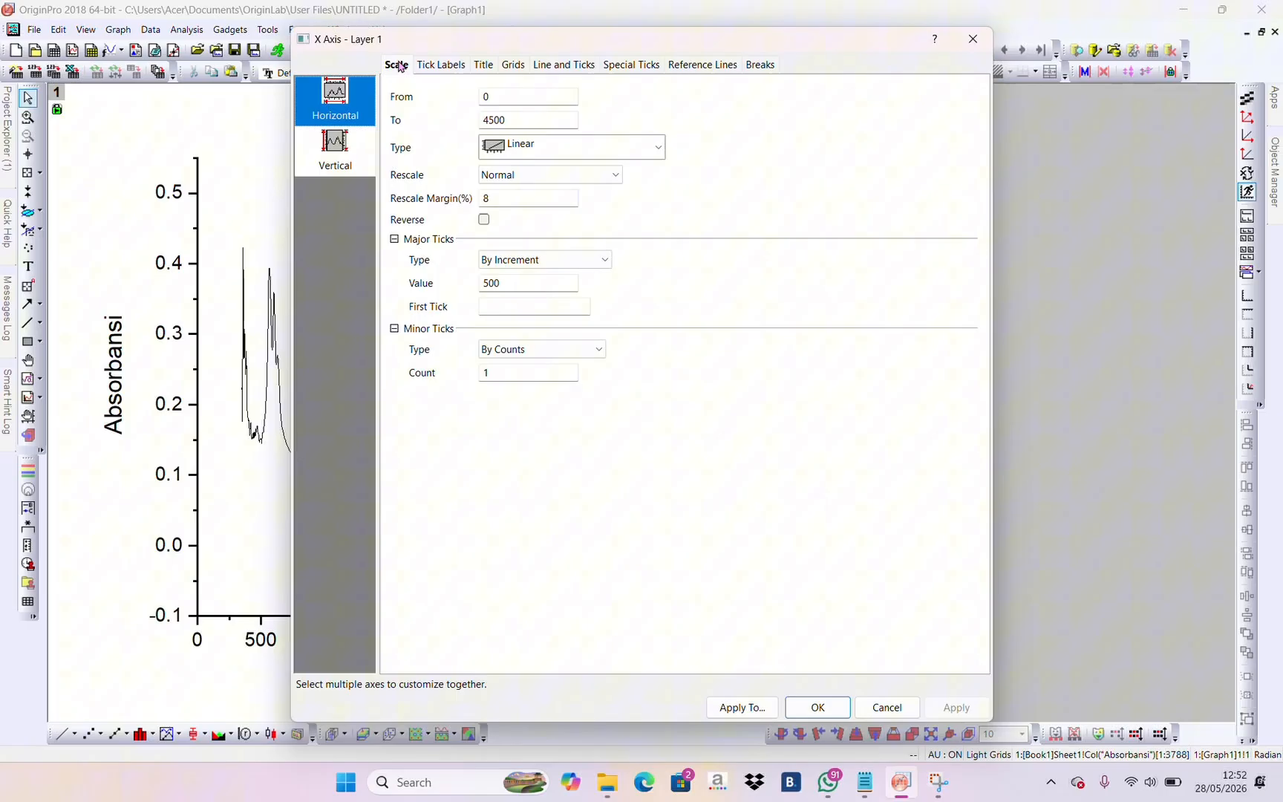
{"action": "double_click", "coordinate": [487, 96]}
{"action": "type", "text": "4000"}
{"action": "double_click", "coordinate": [492, 119]}
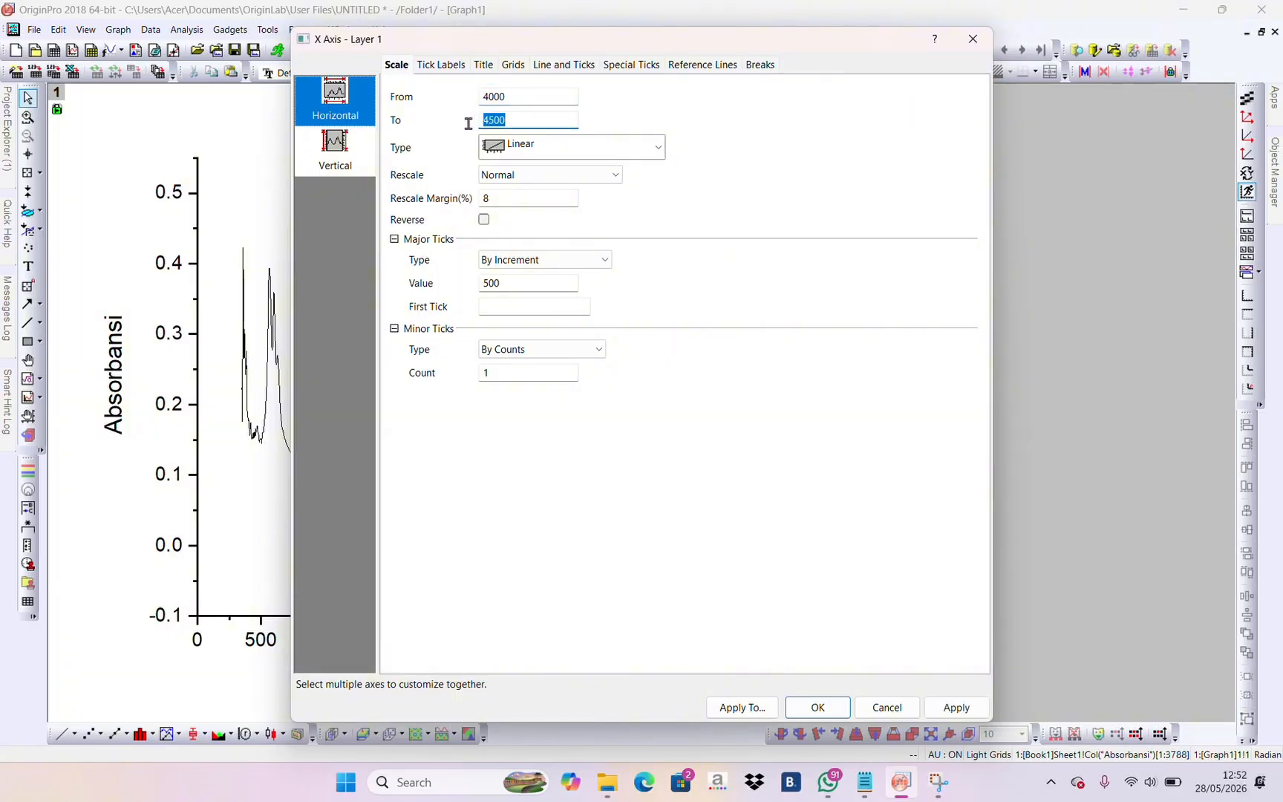
{"action": "type", "text": "400"}
{"action": "left_click", "coordinate": [820, 707]}
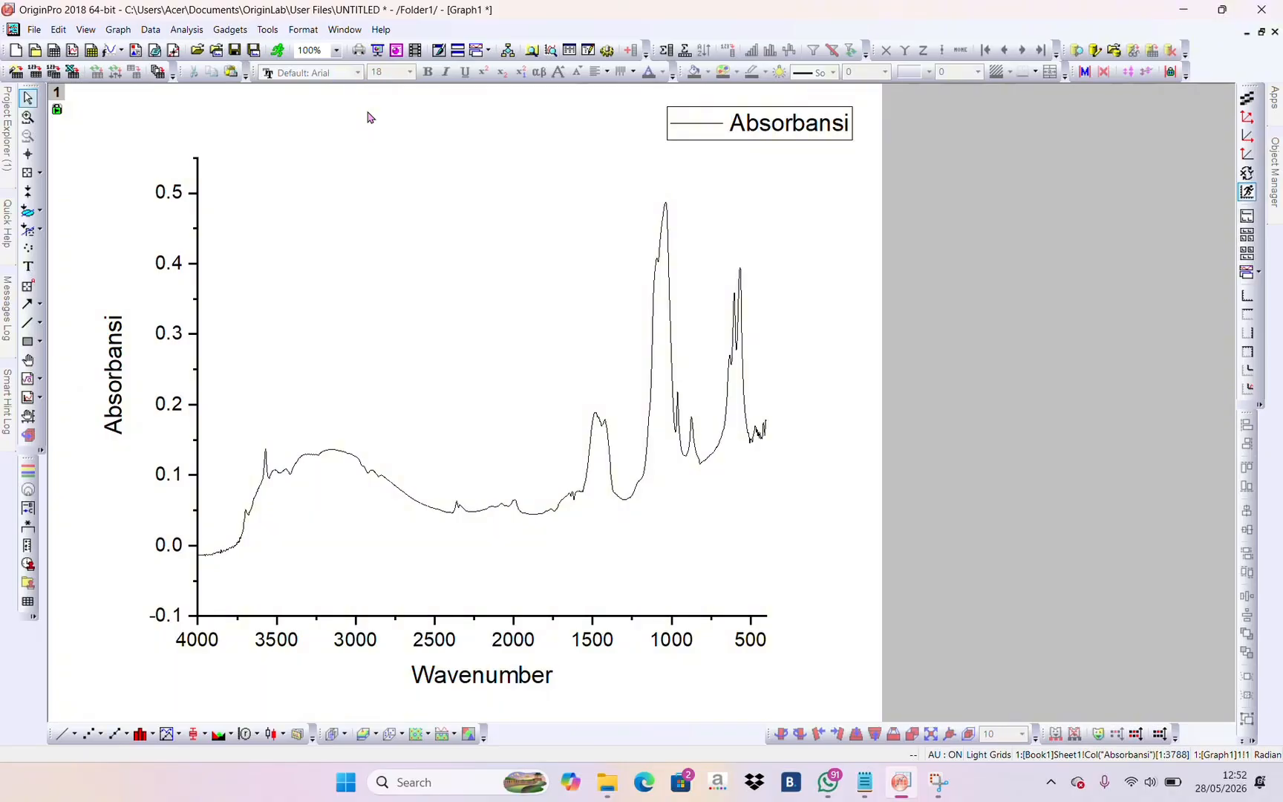
Open the Peak Analyzer for the Absorbansi curve and set its goal to Subtract Baseline
{"action": "left_click", "coordinate": [188, 31]}
{"action": "mouse_move", "coordinate": [261, 140]}
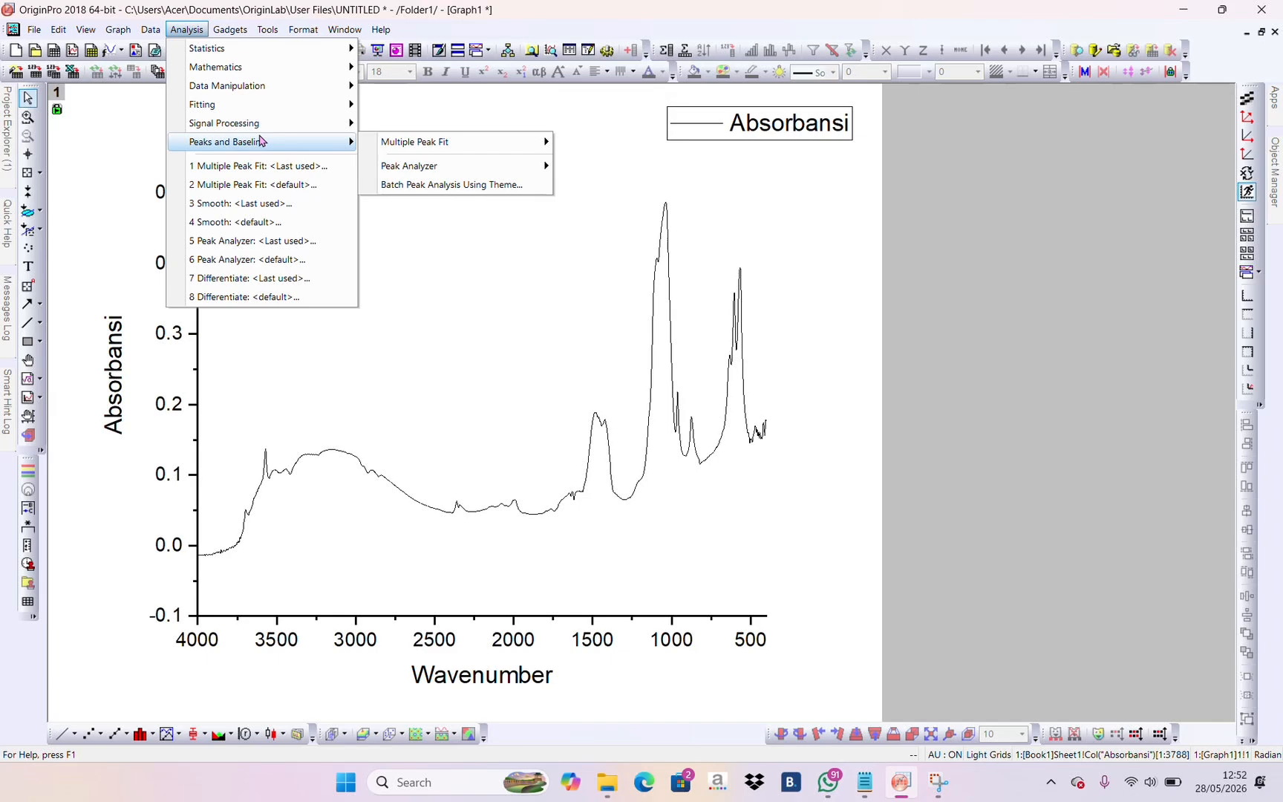
{"action": "mouse_move", "coordinate": [434, 166]}
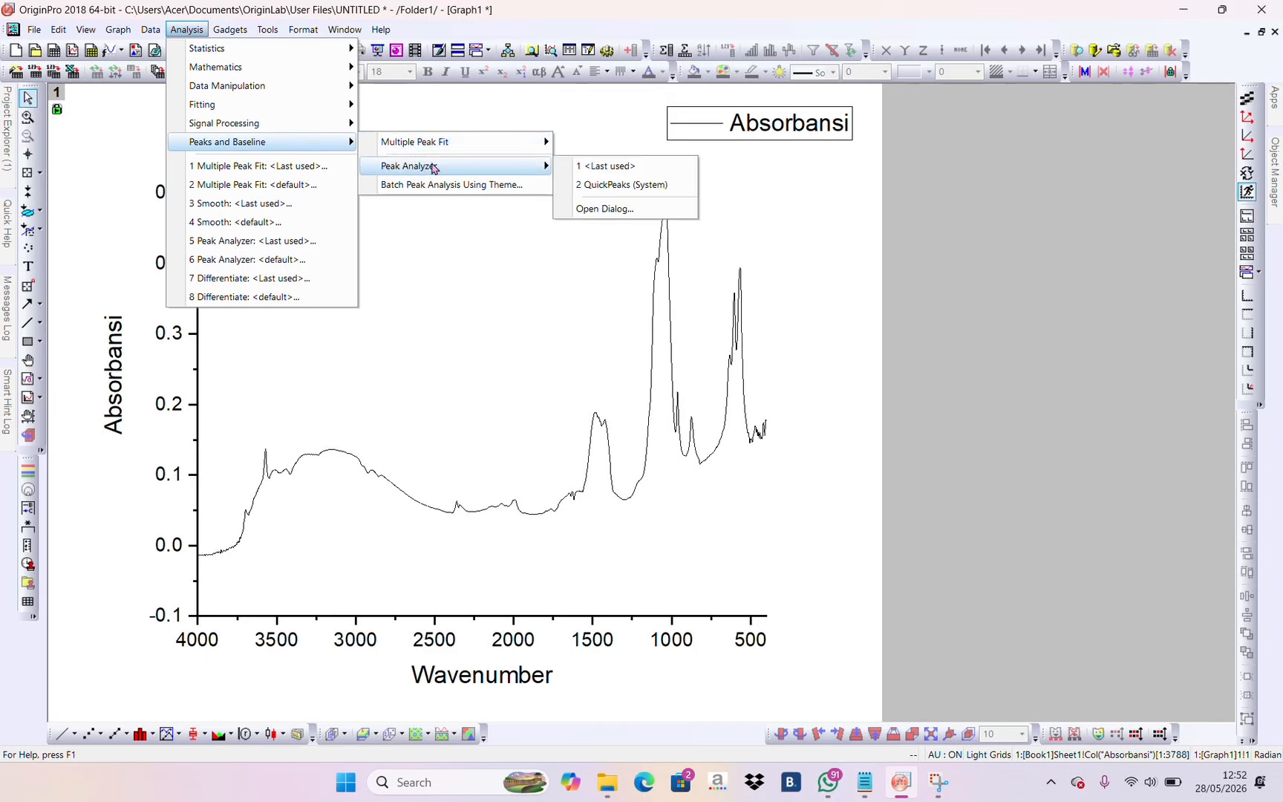
{"action": "left_click", "coordinate": [591, 210]}
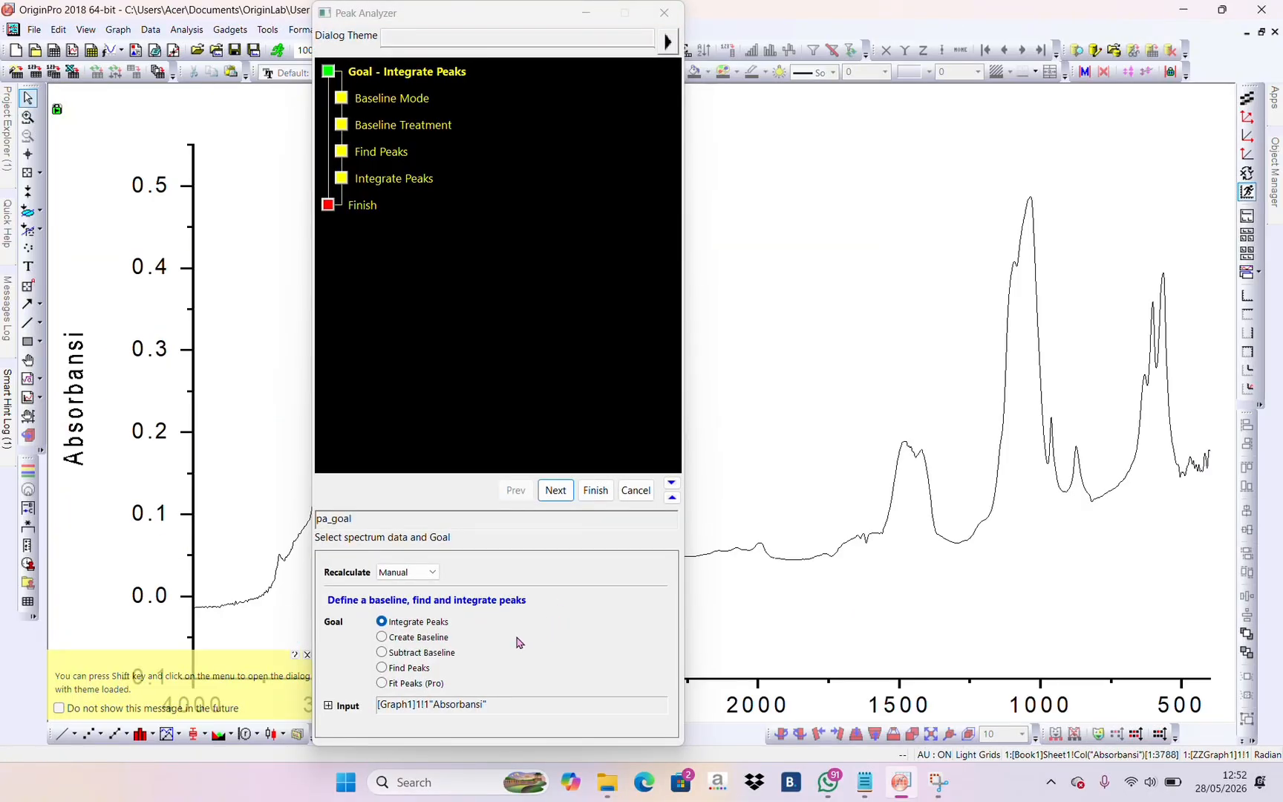
{"action": "left_click", "coordinate": [382, 653]}
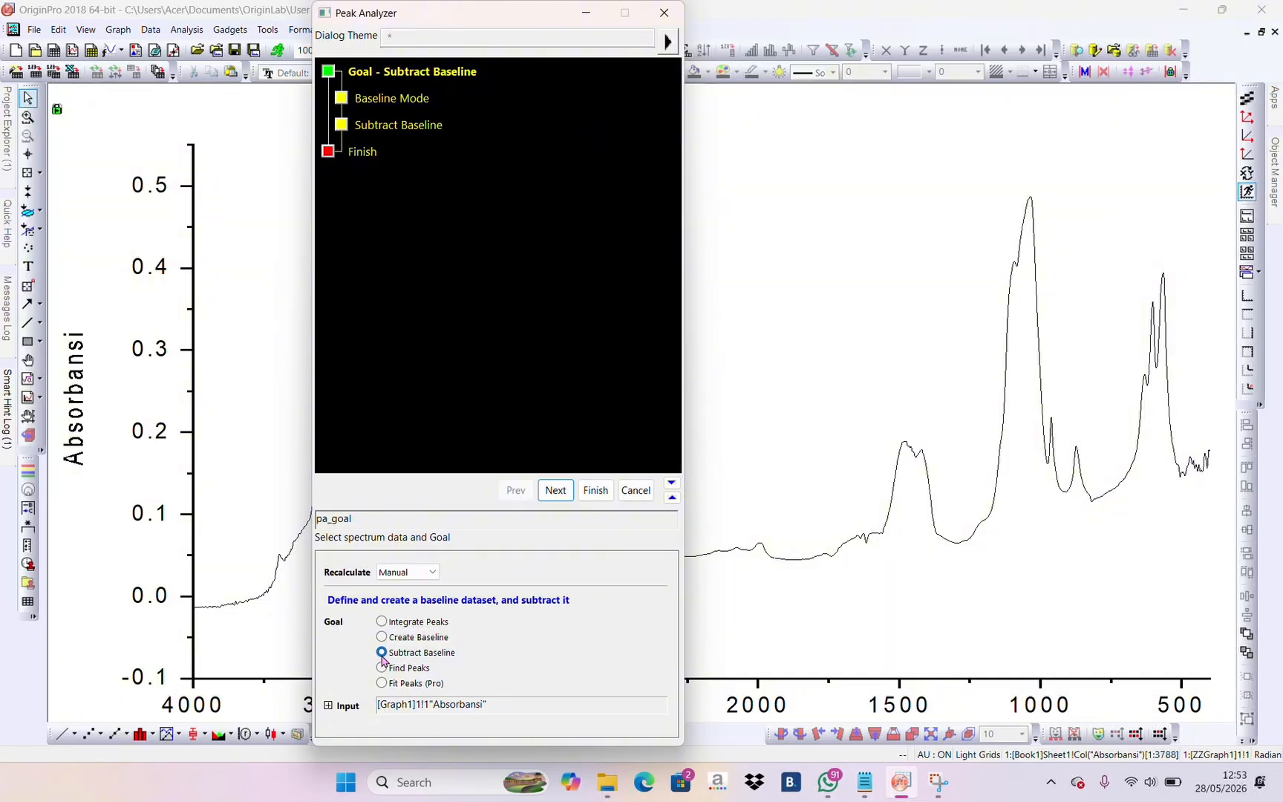
Set the baseline mode to User Defined and disable automatic finding of anchor points
{"action": "left_click", "coordinate": [558, 489]}
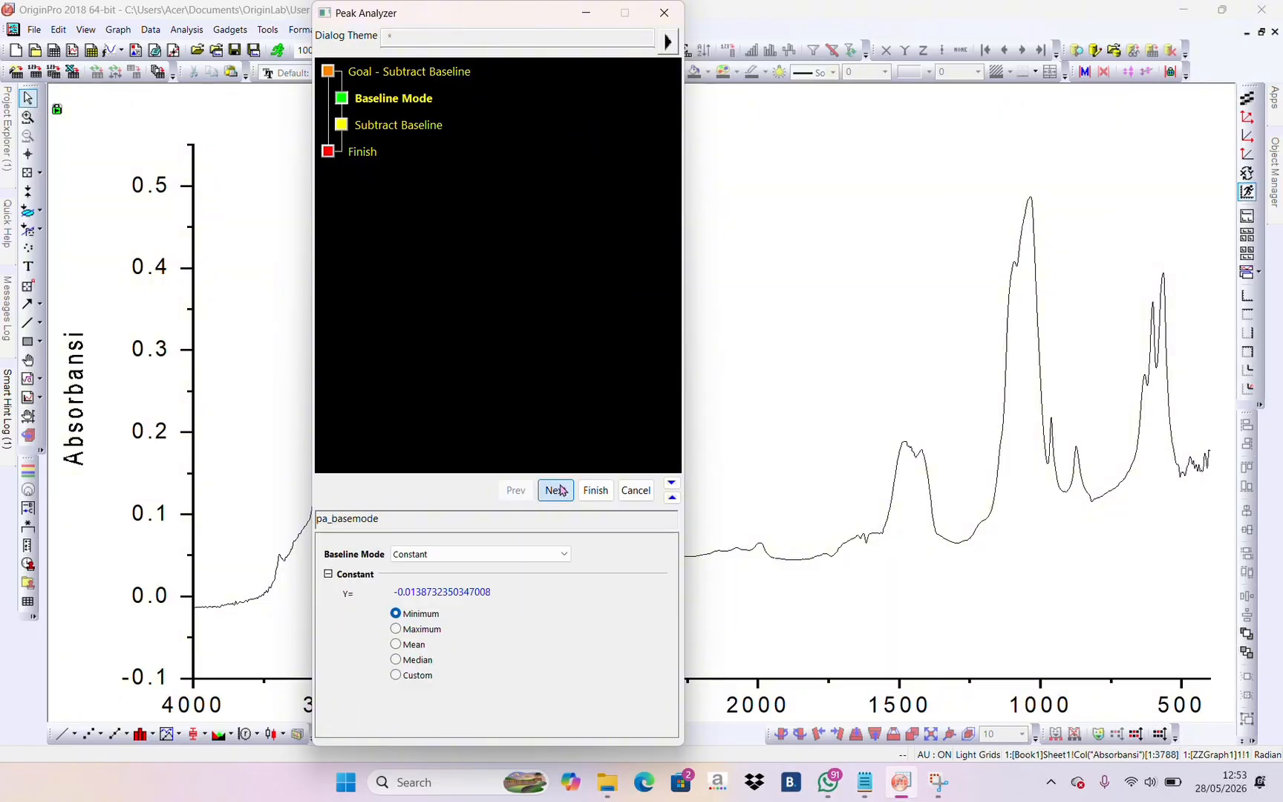
{"action": "left_click", "coordinate": [549, 555]}
{"action": "left_click", "coordinate": [547, 581]}
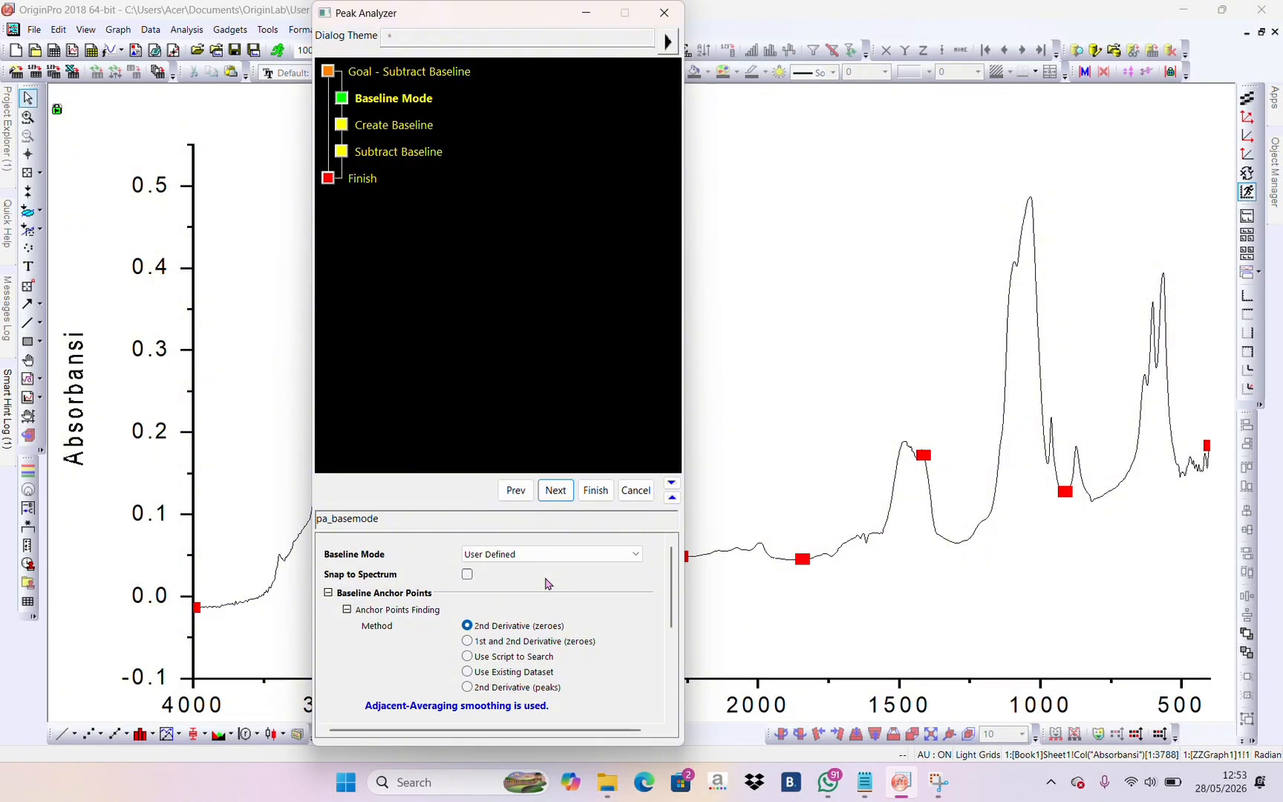
{"action": "scroll", "coordinate": [545, 584], "scroll_direction": "down", "scroll_amount": 1}
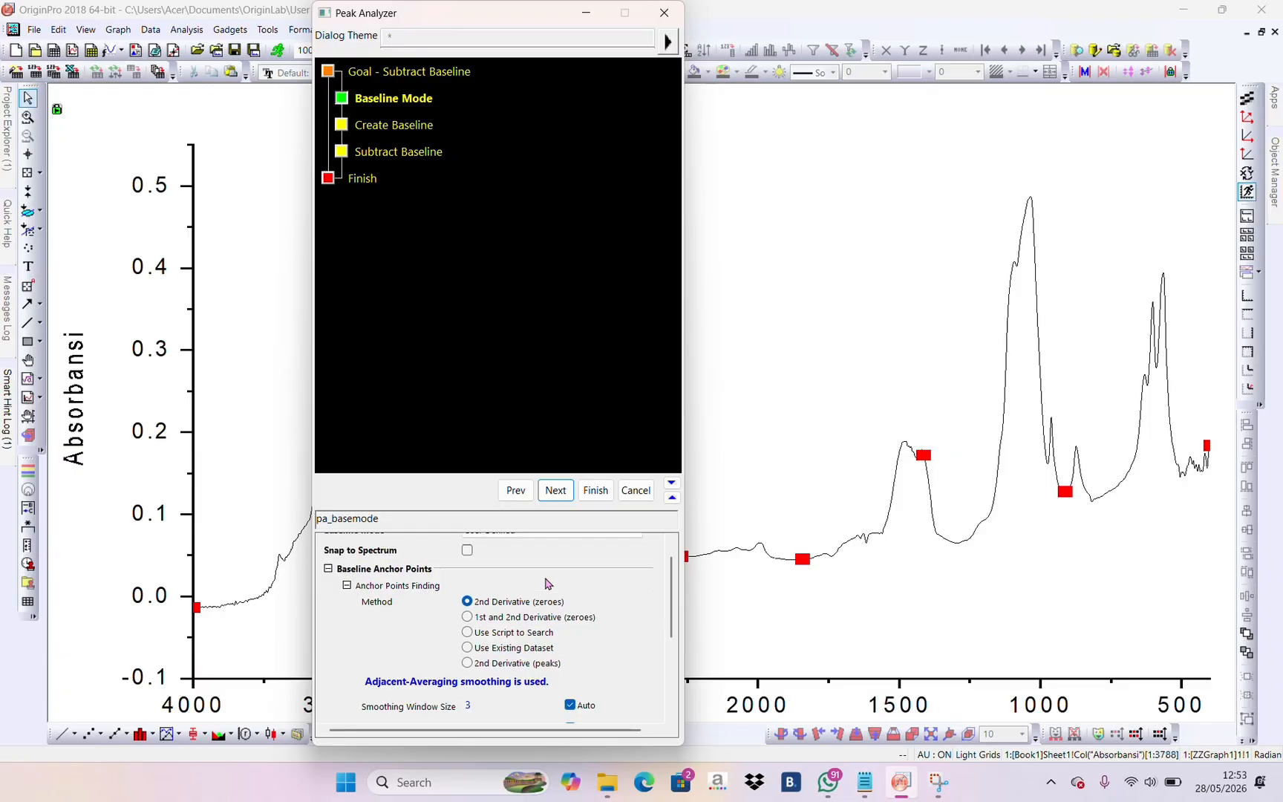
{"action": "scroll", "coordinate": [545, 584], "scroll_direction": "down", "scroll_amount": 7}
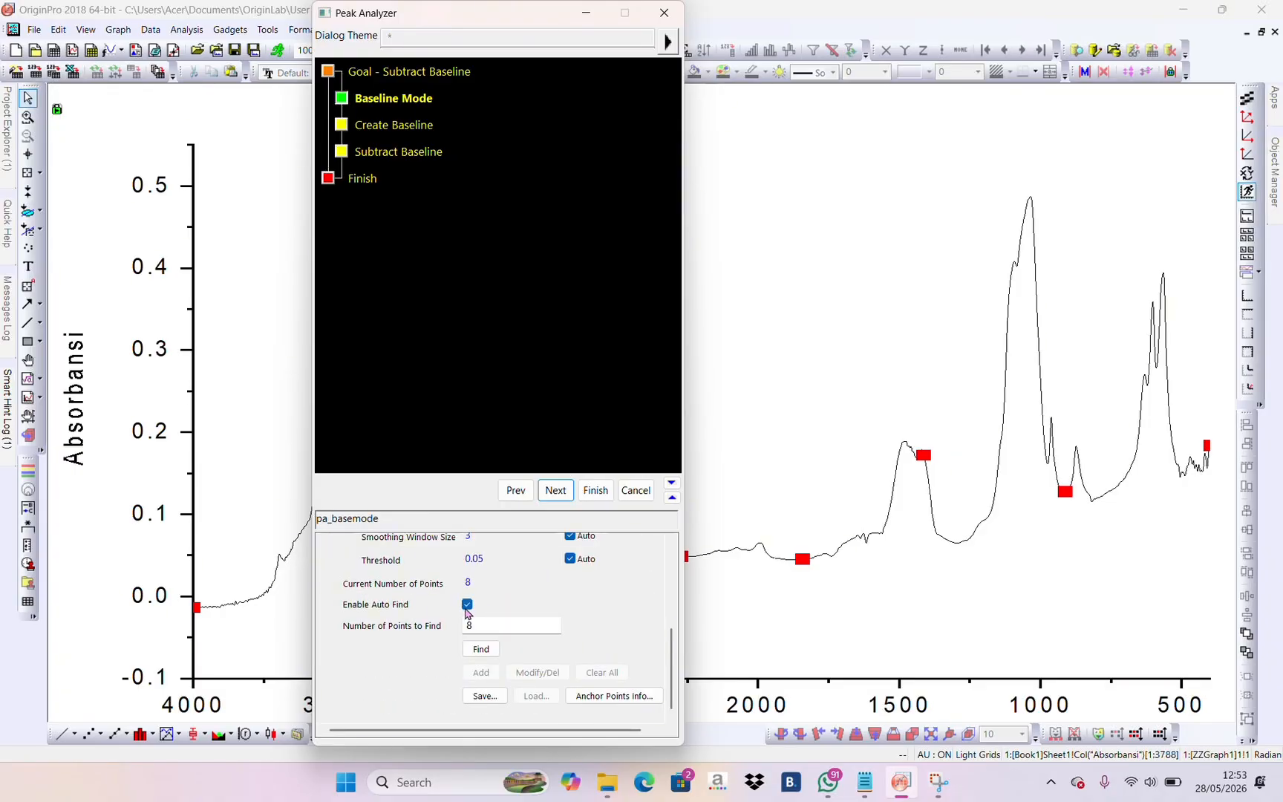
{"action": "left_click", "coordinate": [466, 605]}
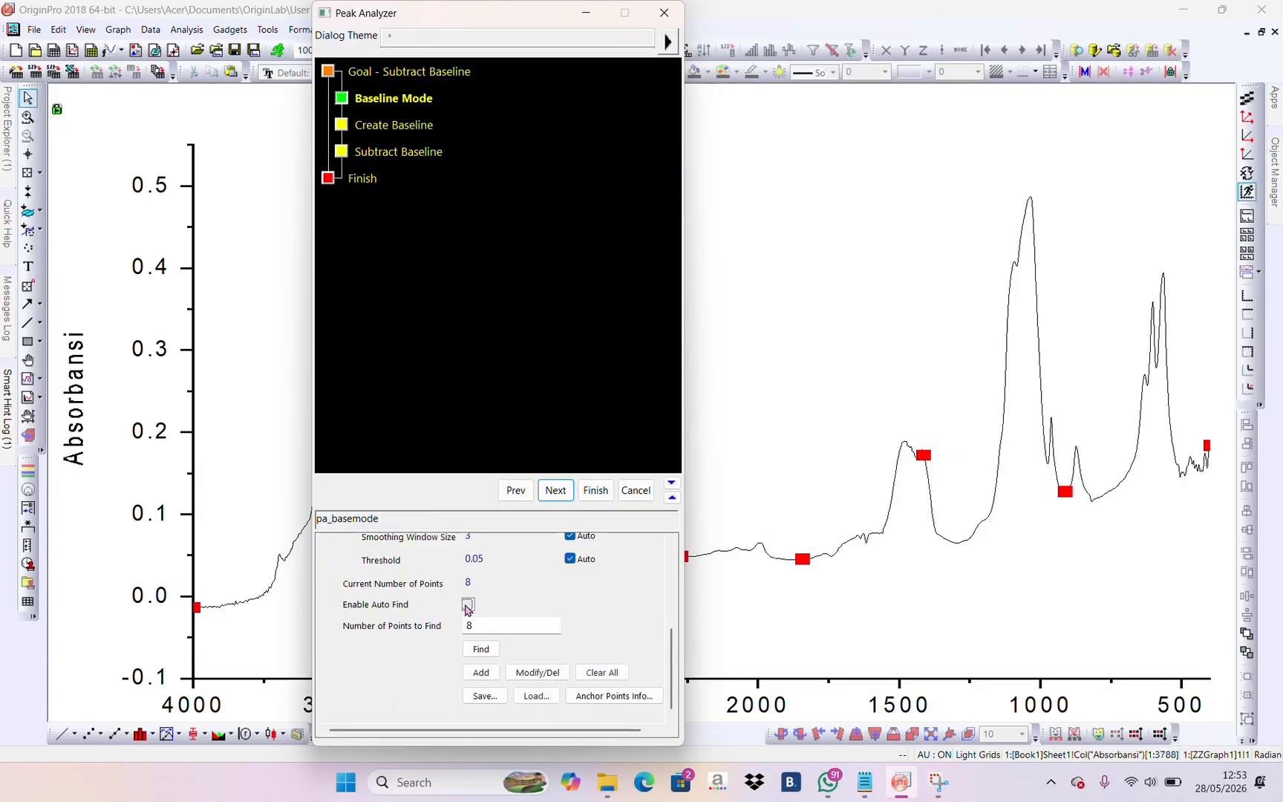
Add two baseline anchor points, one near wavenumber 3690 at about 0.0 and one near 560 just below the curve
{"action": "left_click", "coordinate": [478, 673]}
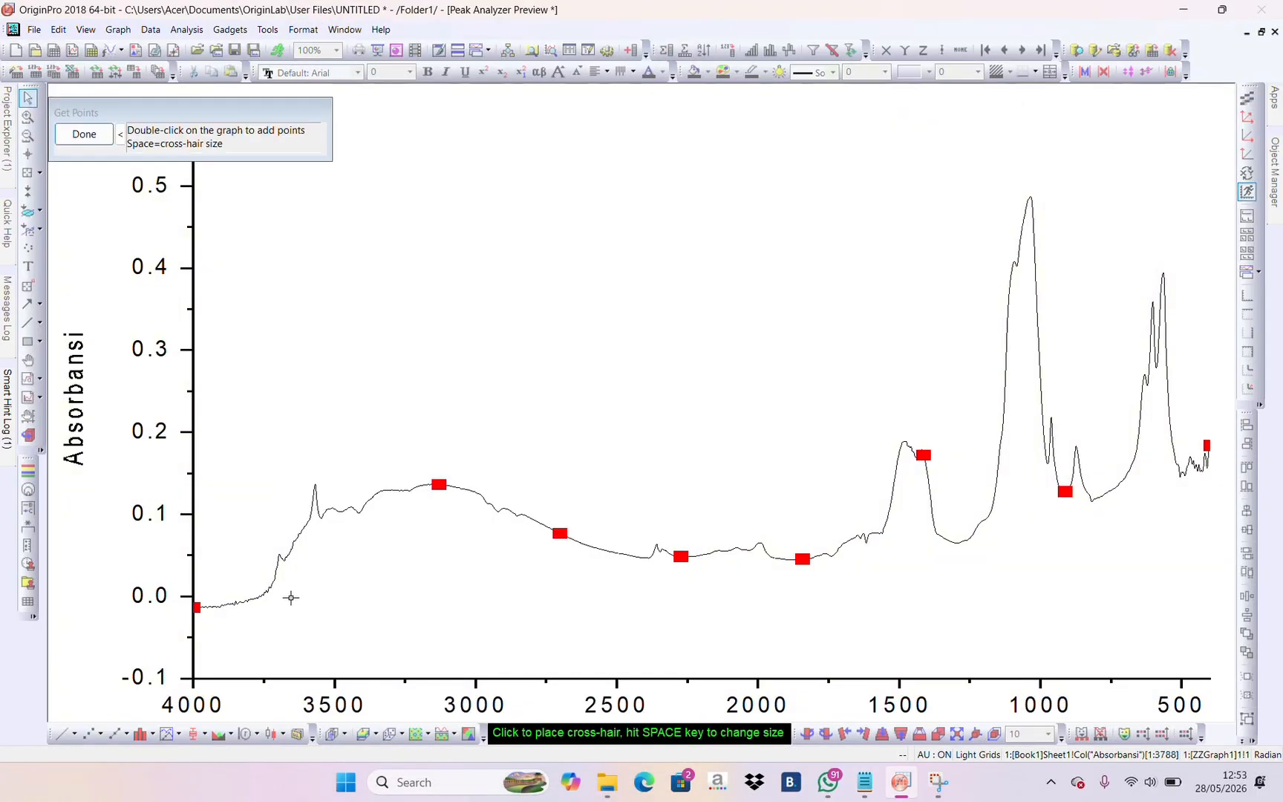
{"action": "left_click", "coordinate": [281, 594]}
{"action": "double_click", "coordinate": [281, 595]}
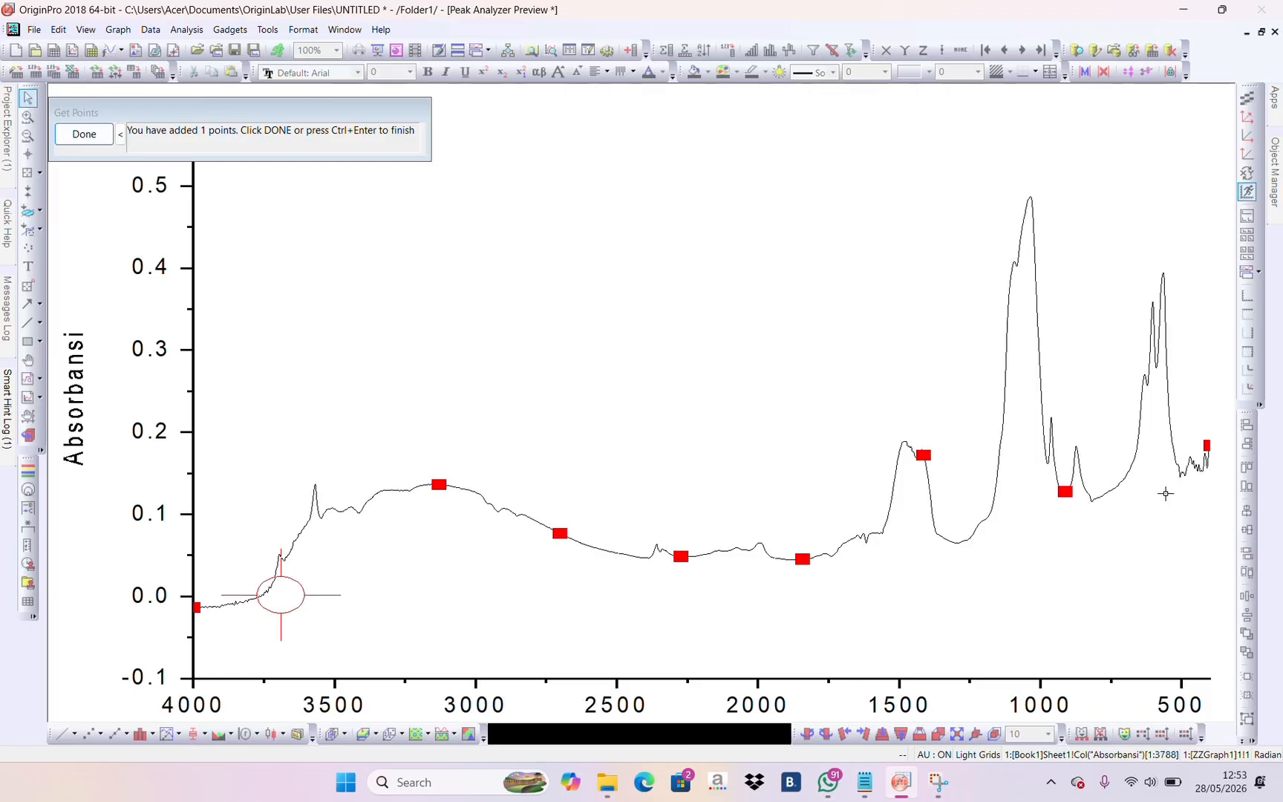
{"action": "left_click", "coordinate": [1165, 493]}
{"action": "double_click", "coordinate": [1165, 492]}
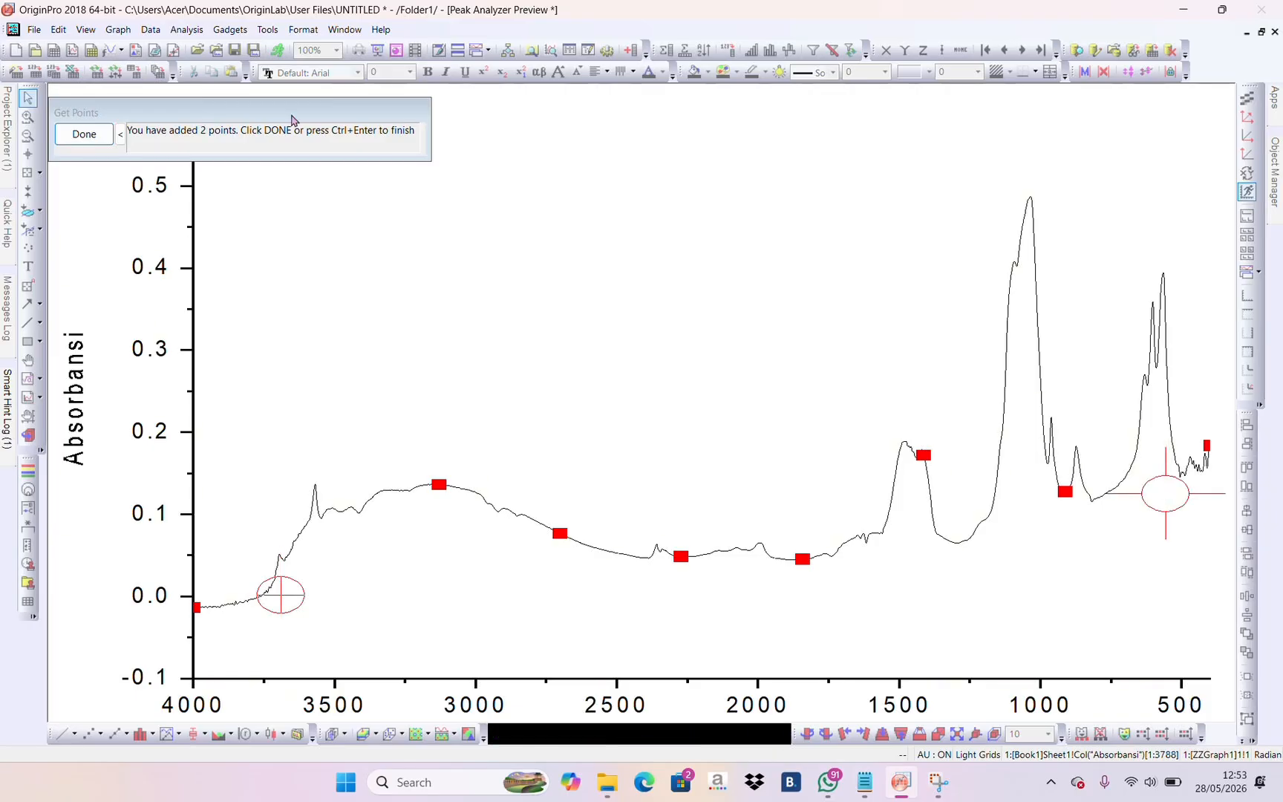
{"action": "left_click", "coordinate": [84, 134]}
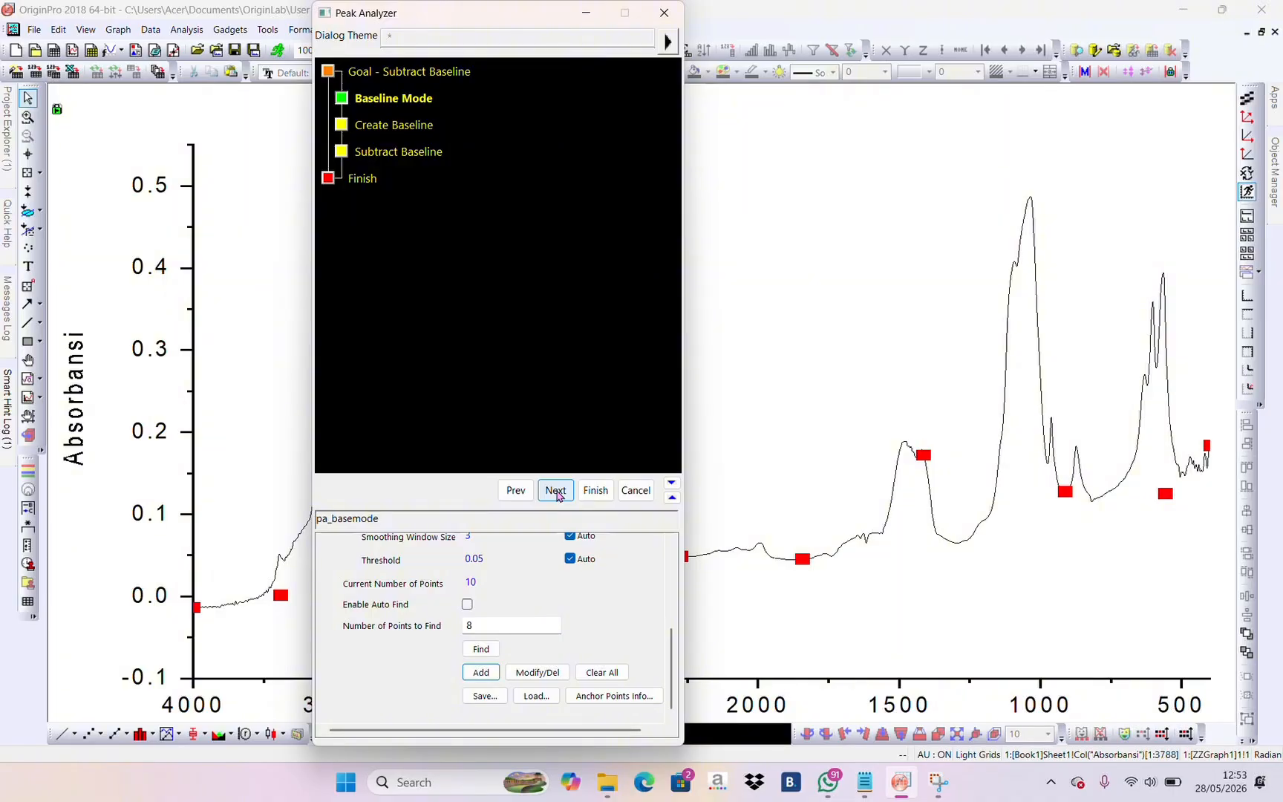
In the Create Baseline stage, shift the six anchor points between wavenumbers 4000 and 1840 slightly down so they lie below the spectrum
{"action": "left_click", "coordinate": [556, 490]}
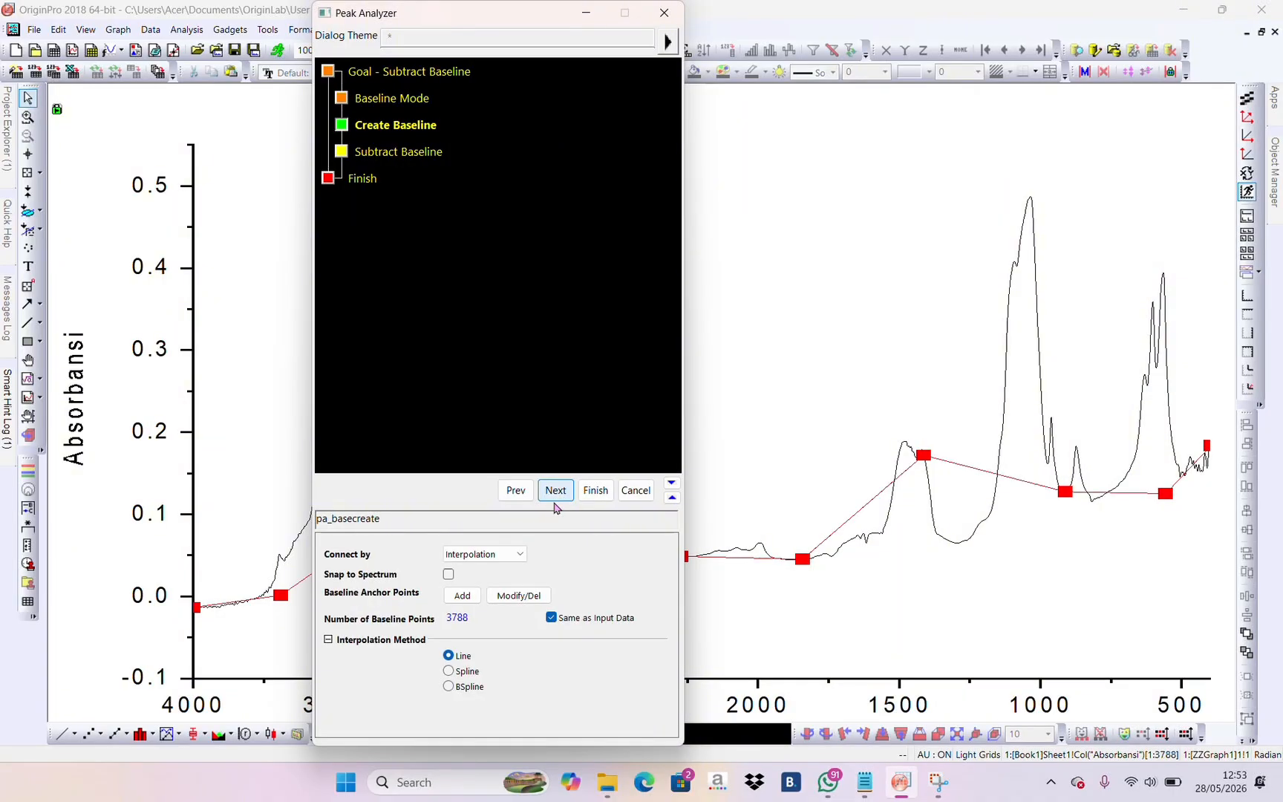
{"action": "left_click", "coordinate": [518, 596]}
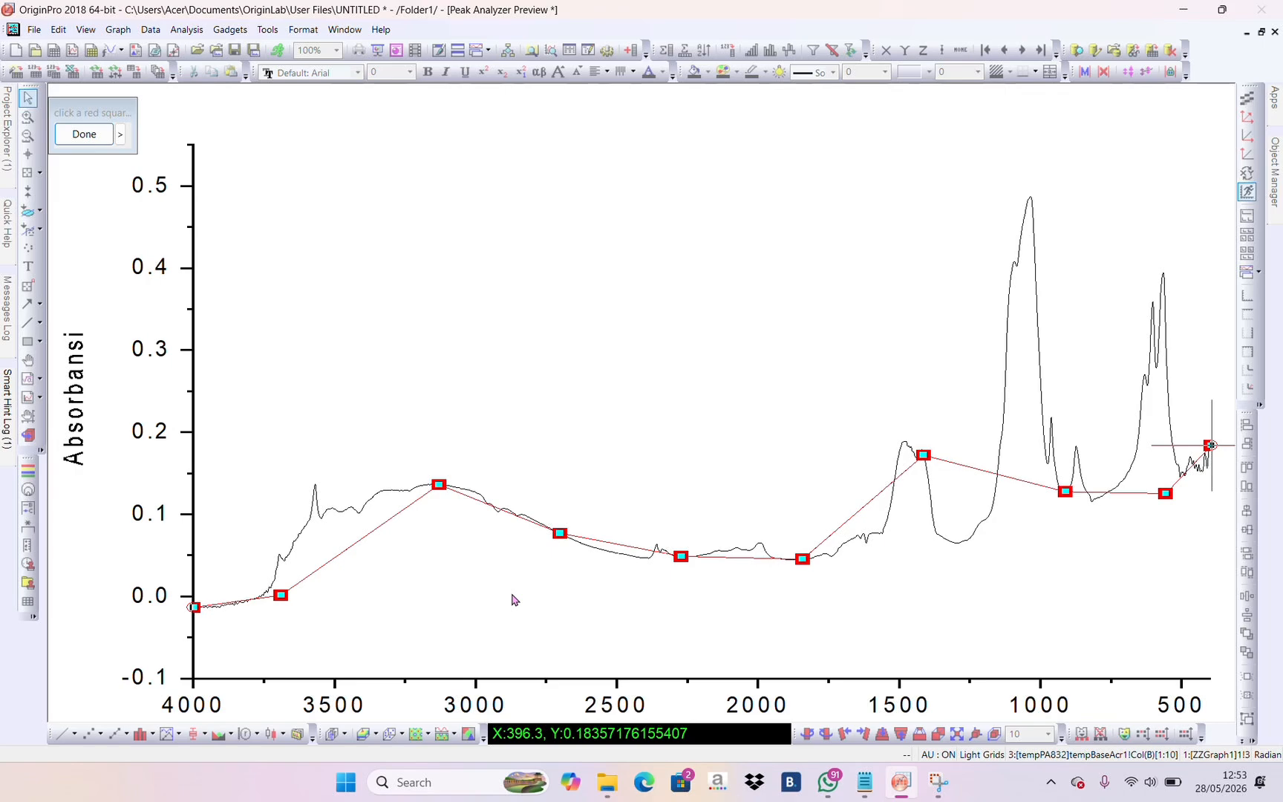
{"action": "left_click_drag", "start_coordinate": [193, 606], "coordinate": [196, 612]}
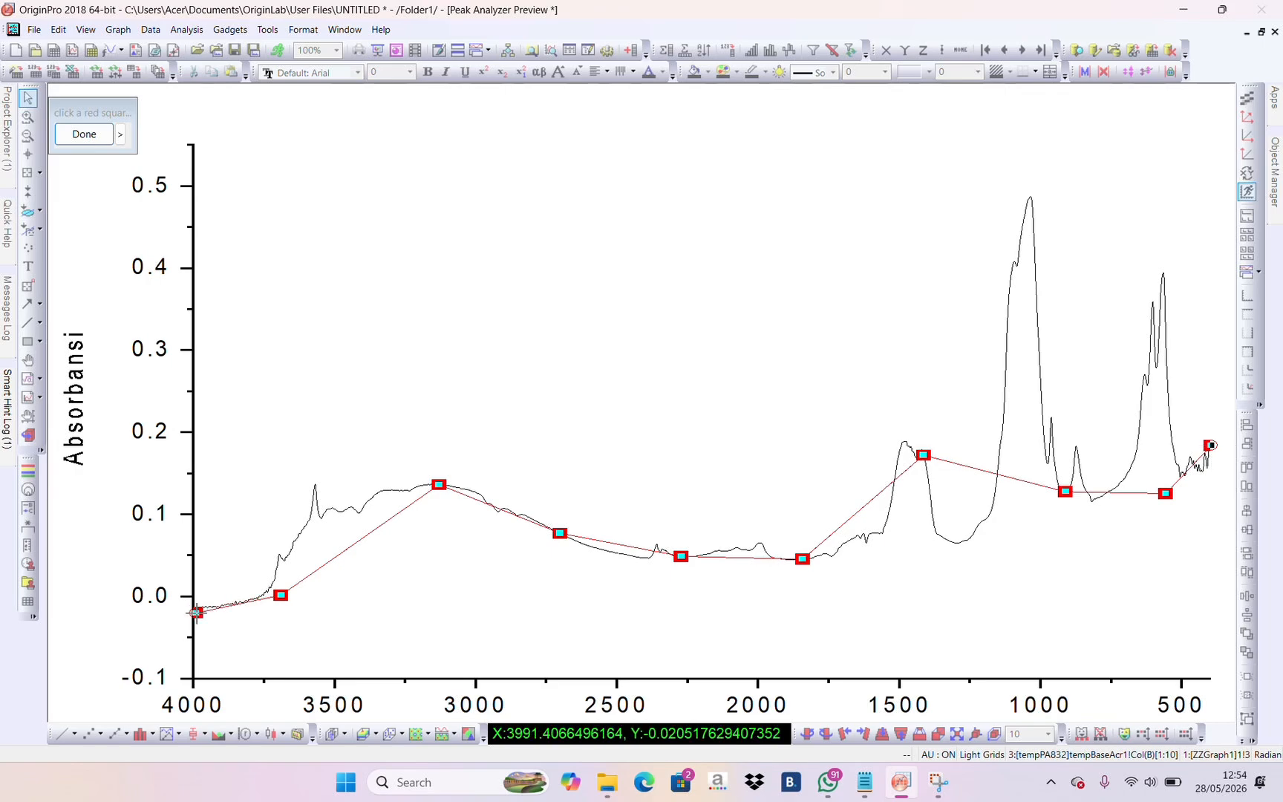
{"action": "left_click", "coordinate": [280, 597]}
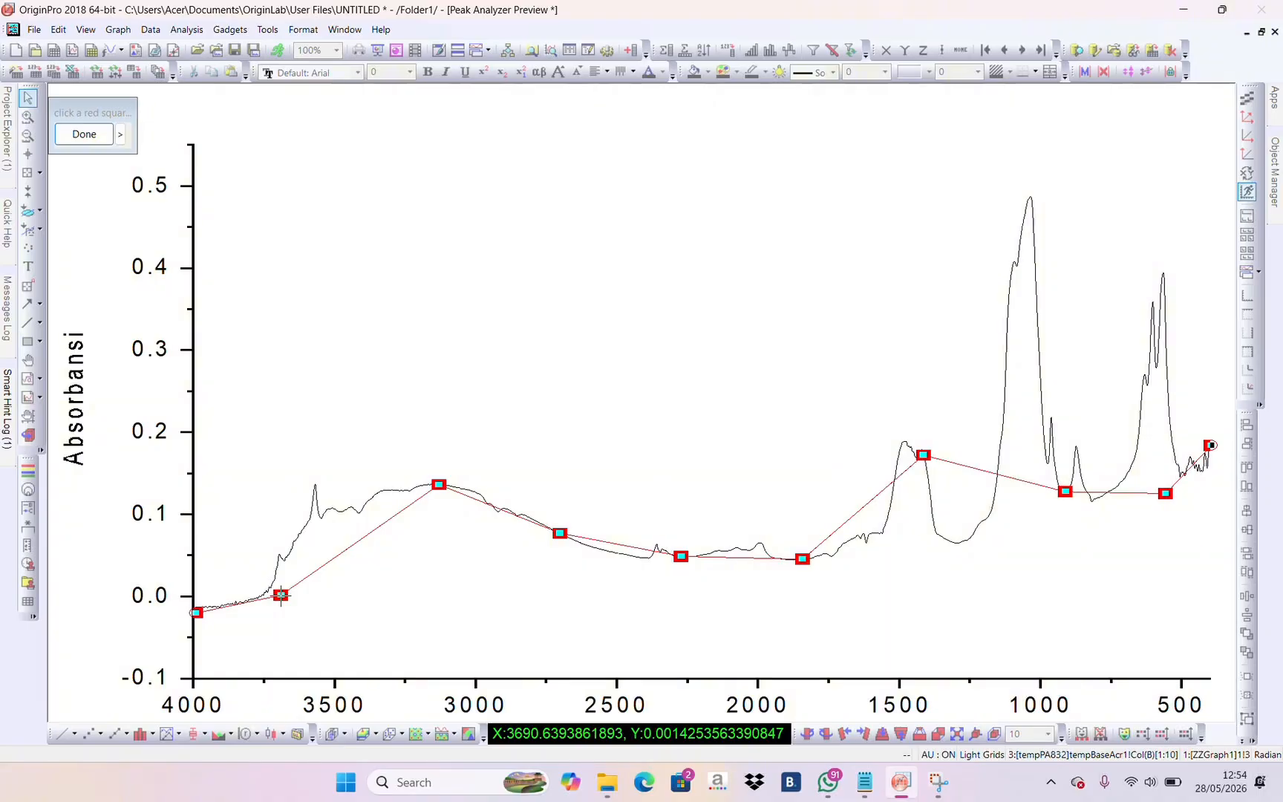
{"action": "left_click_drag", "start_coordinate": [279, 597], "coordinate": [280, 602]}
{"action": "left_click", "coordinate": [437, 487]}
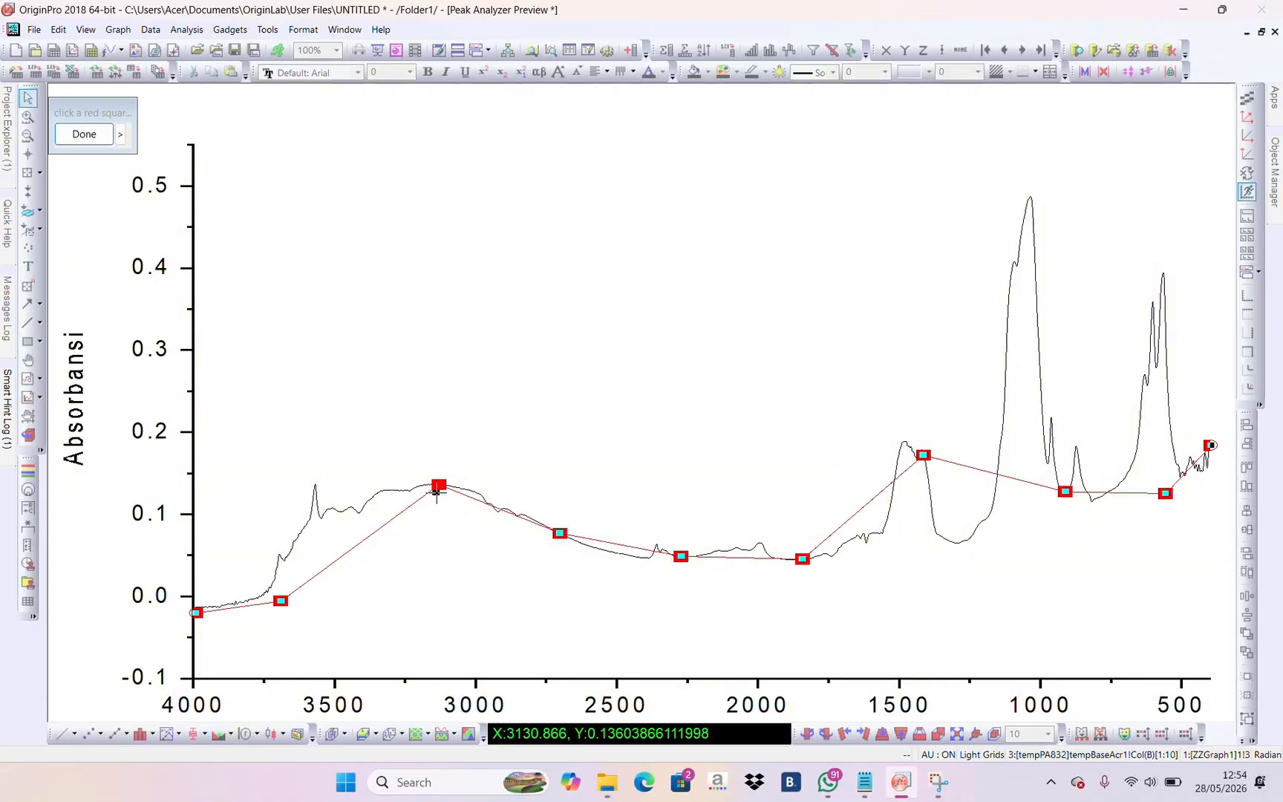
{"action": "left_click_drag", "start_coordinate": [437, 487], "coordinate": [436, 493]}
{"action": "mouse_move", "coordinate": [560, 534]}
{"action": "left_mouse_down"}
{"action": "mouse_move", "coordinate": [560, 548]}
{"action": "mouse_move", "coordinate": [549, 541]}
{"action": "left_mouse_up"}
{"action": "left_click", "coordinate": [681, 556]}
{"action": "left_click_drag", "start_coordinate": [681, 556], "coordinate": [687, 569]}
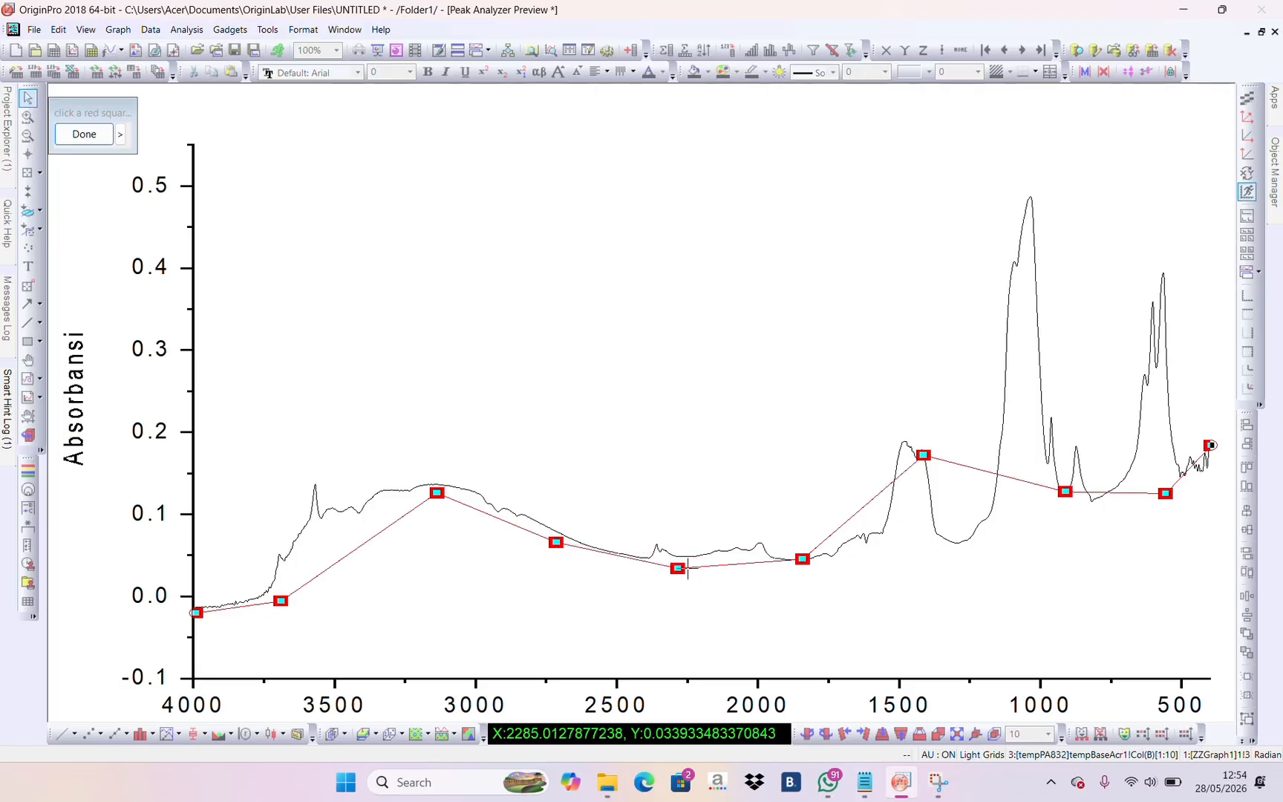
{"action": "left_click", "coordinate": [802, 559]}
{"action": "left_click_drag", "start_coordinate": [801, 558], "coordinate": [804, 569]}
Move the anchor points near 1414, 912 and 400 below the curve, to about (1428, 0.049), (927, 0.098) and (389, 0.151)
{"action": "left_click", "coordinate": [922, 454]}
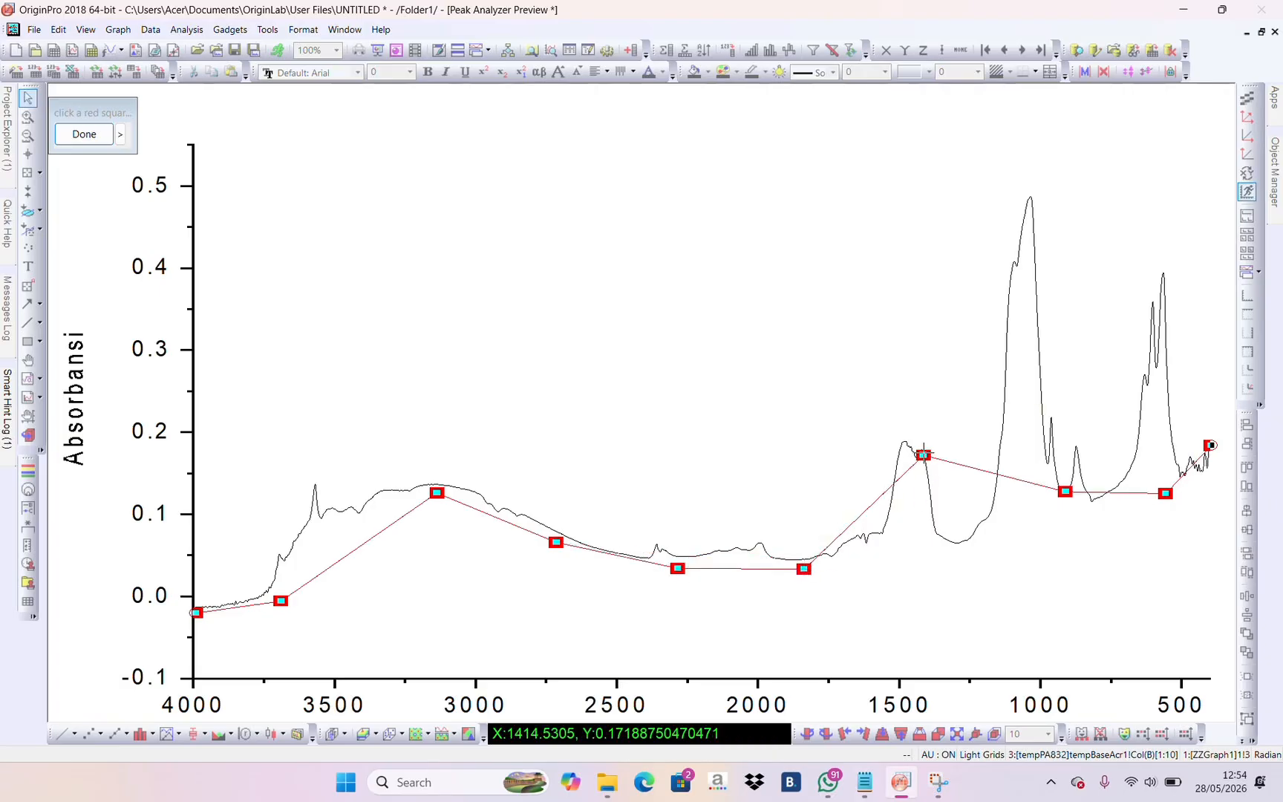
{"action": "left_click", "coordinate": [908, 530]}
{"action": "left_click", "coordinate": [1065, 490]}
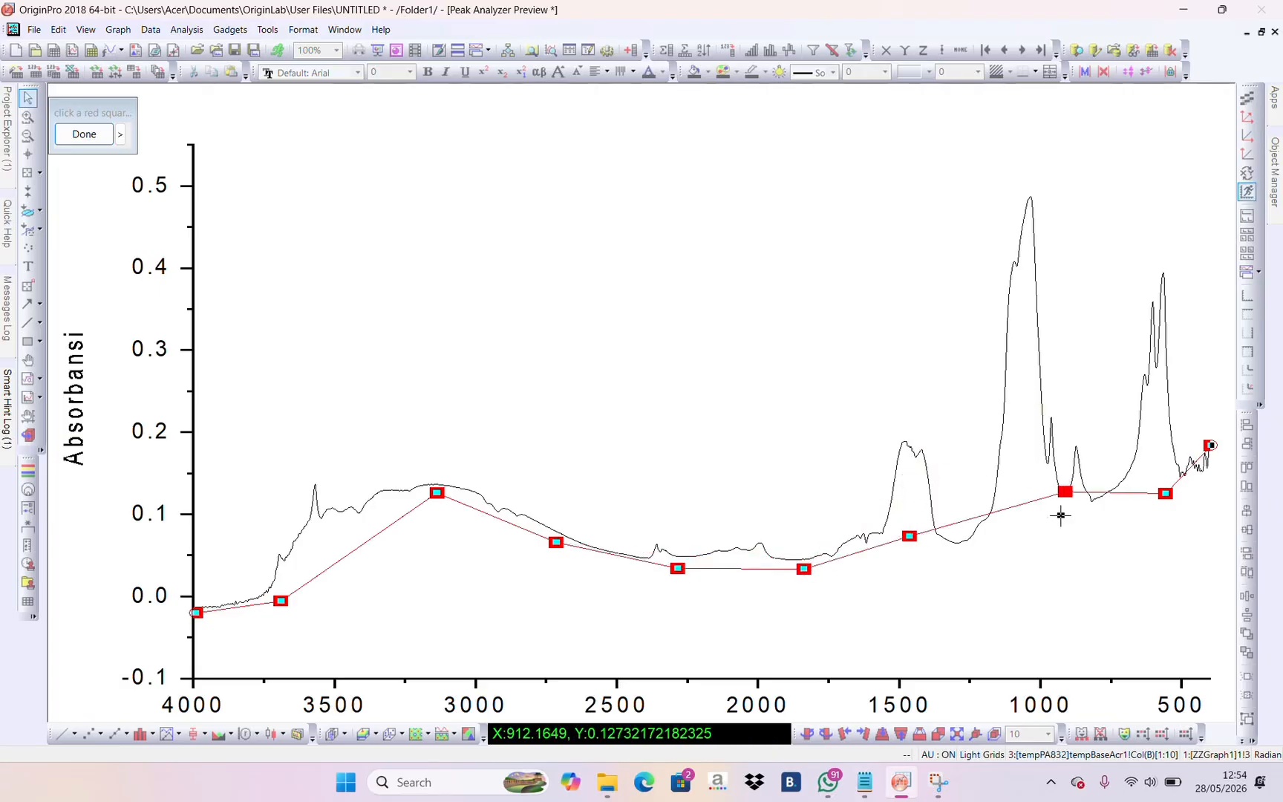
{"action": "left_click", "coordinate": [1048, 527]}
{"action": "left_click", "coordinate": [1061, 513]}
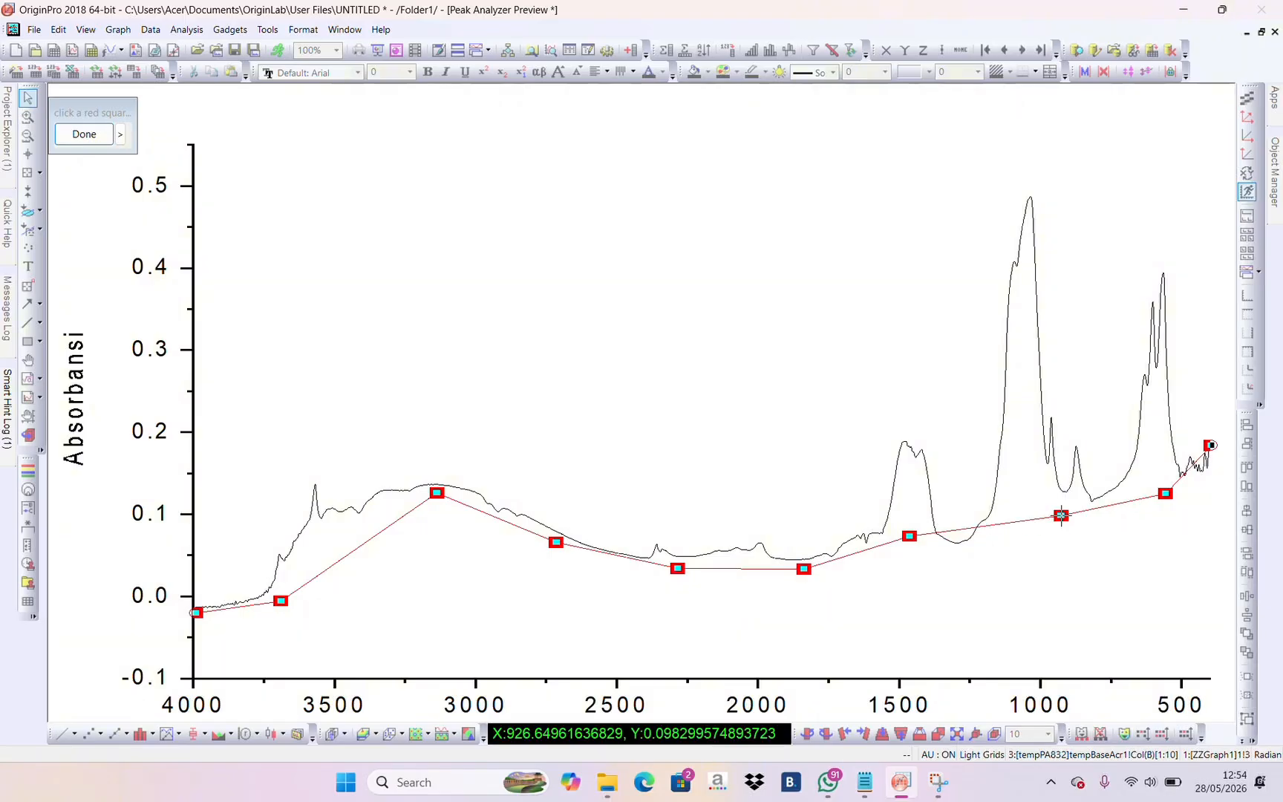
{"action": "left_click", "coordinate": [909, 535]}
{"action": "left_click", "coordinate": [919, 555]}
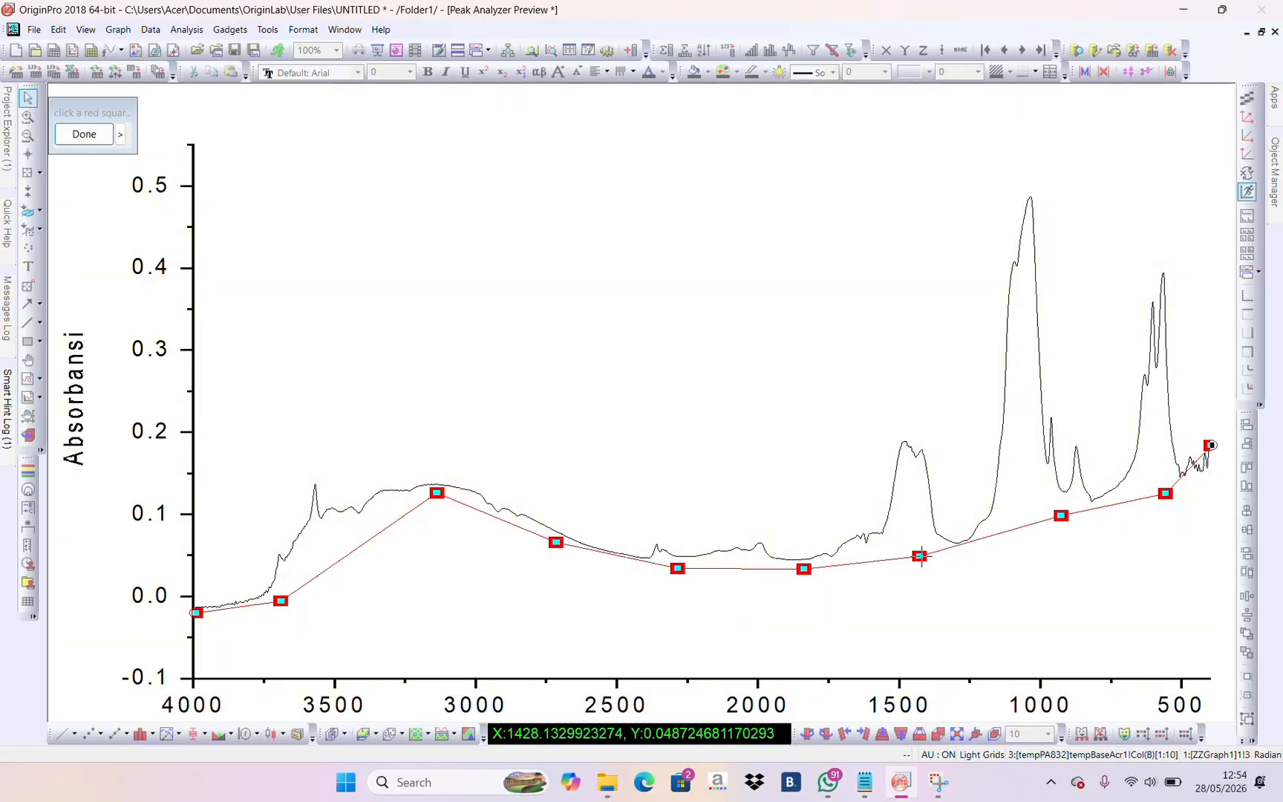
{"action": "left_click", "coordinate": [1209, 444]}
{"action": "left_click", "coordinate": [1212, 472]}
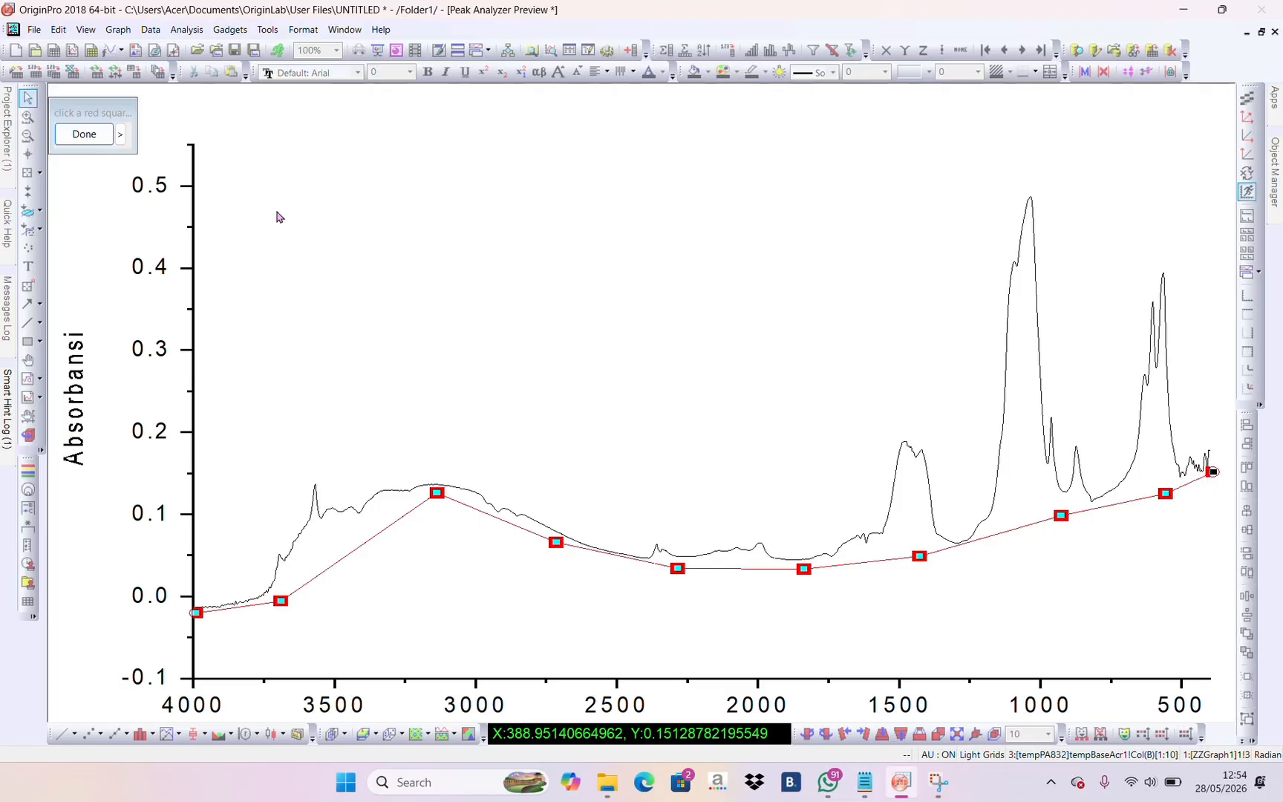
{"action": "left_click", "coordinate": [83, 134]}
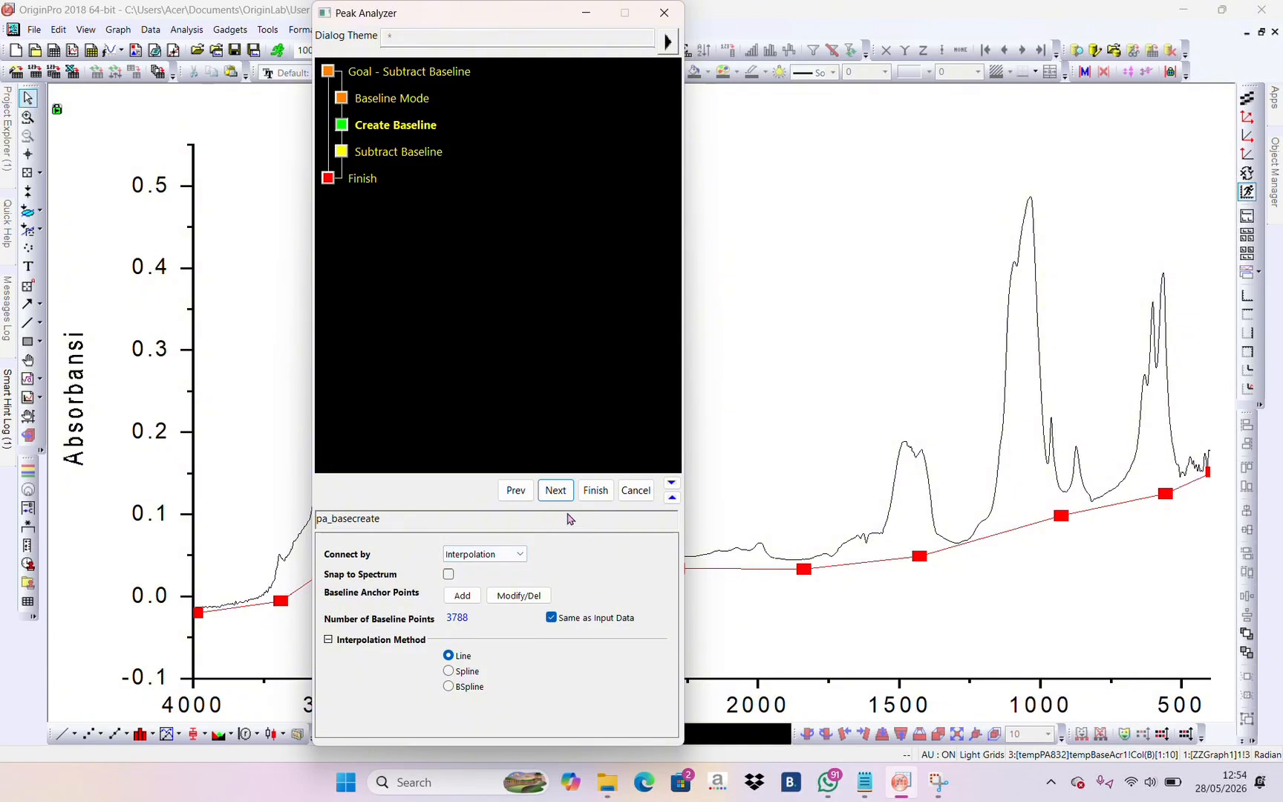
Subtract the created baseline from the spectrum and finish the peak analysis, outputting the subtracted data and baseline to new columns
{"action": "left_click", "coordinate": [555, 491]}
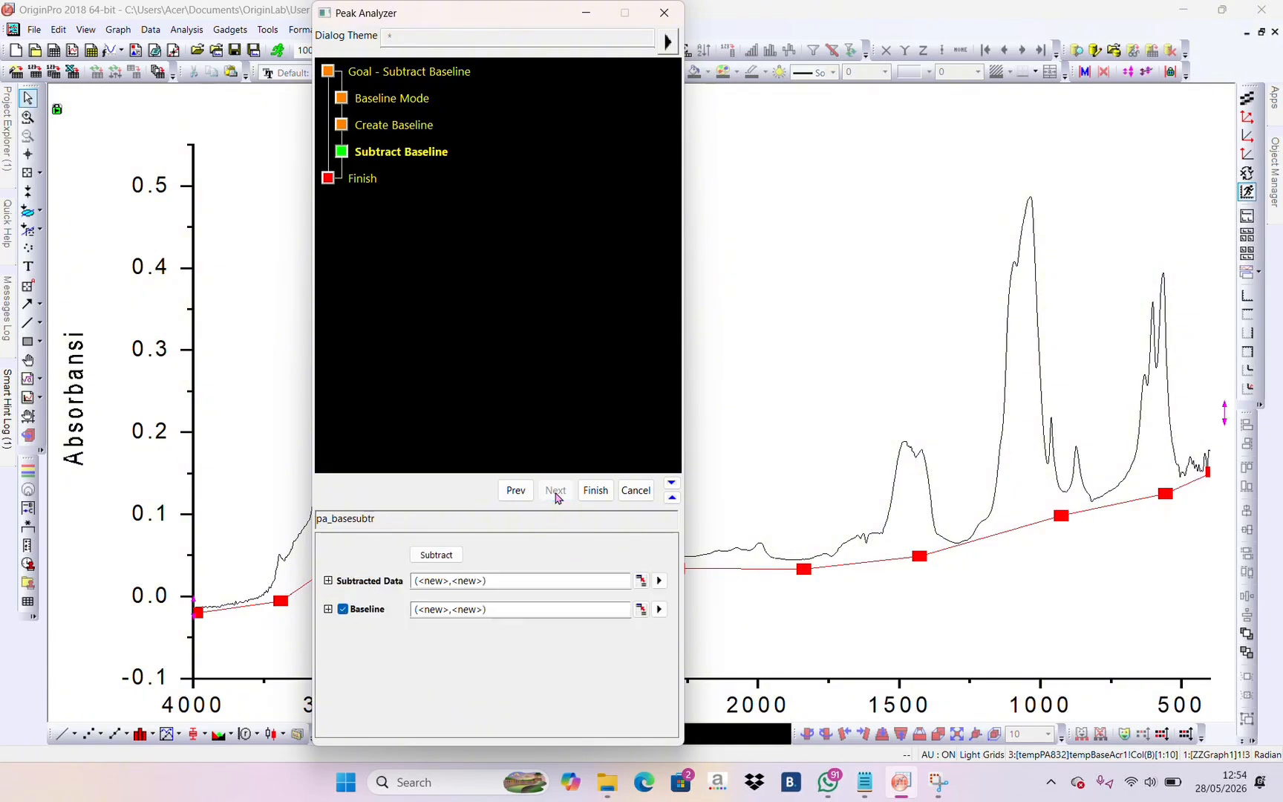
{"action": "left_click", "coordinate": [436, 555]}
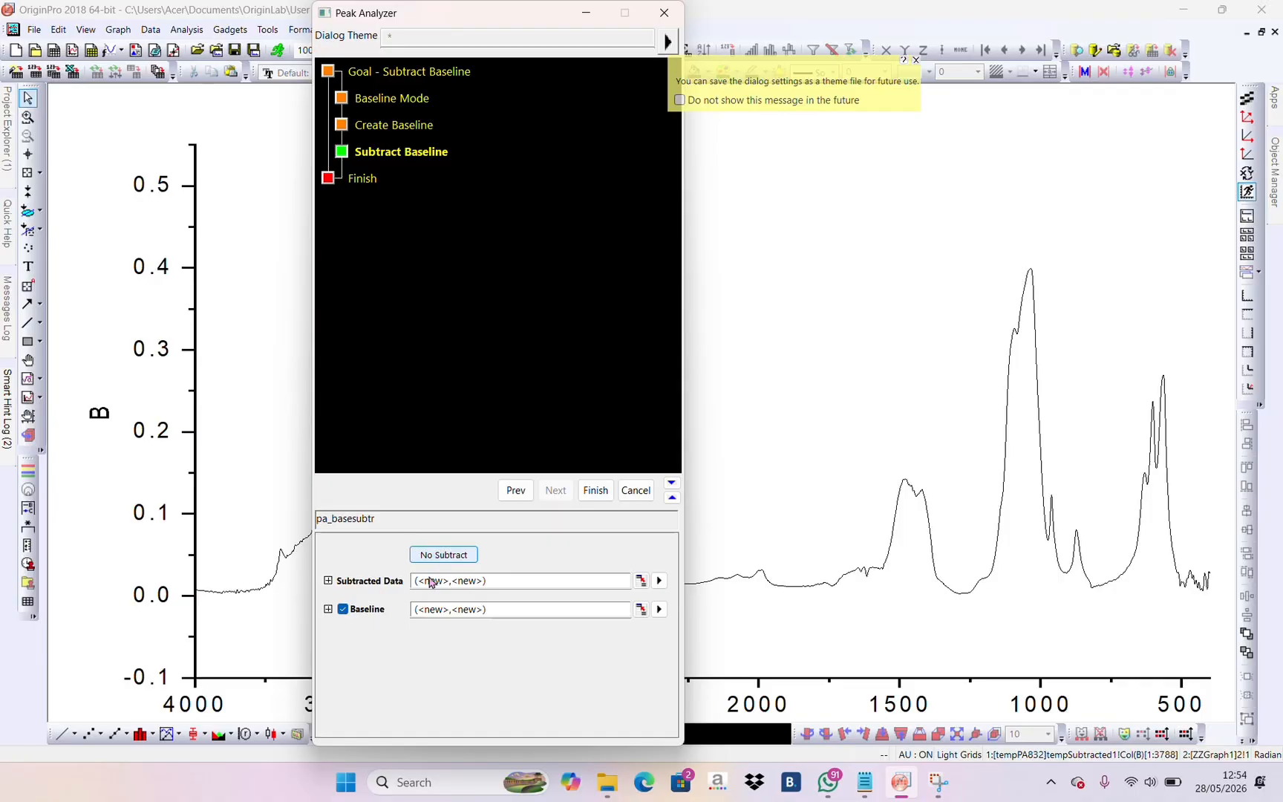
{"action": "left_click_drag", "start_coordinate": [451, 20], "coordinate": [477, 31]}
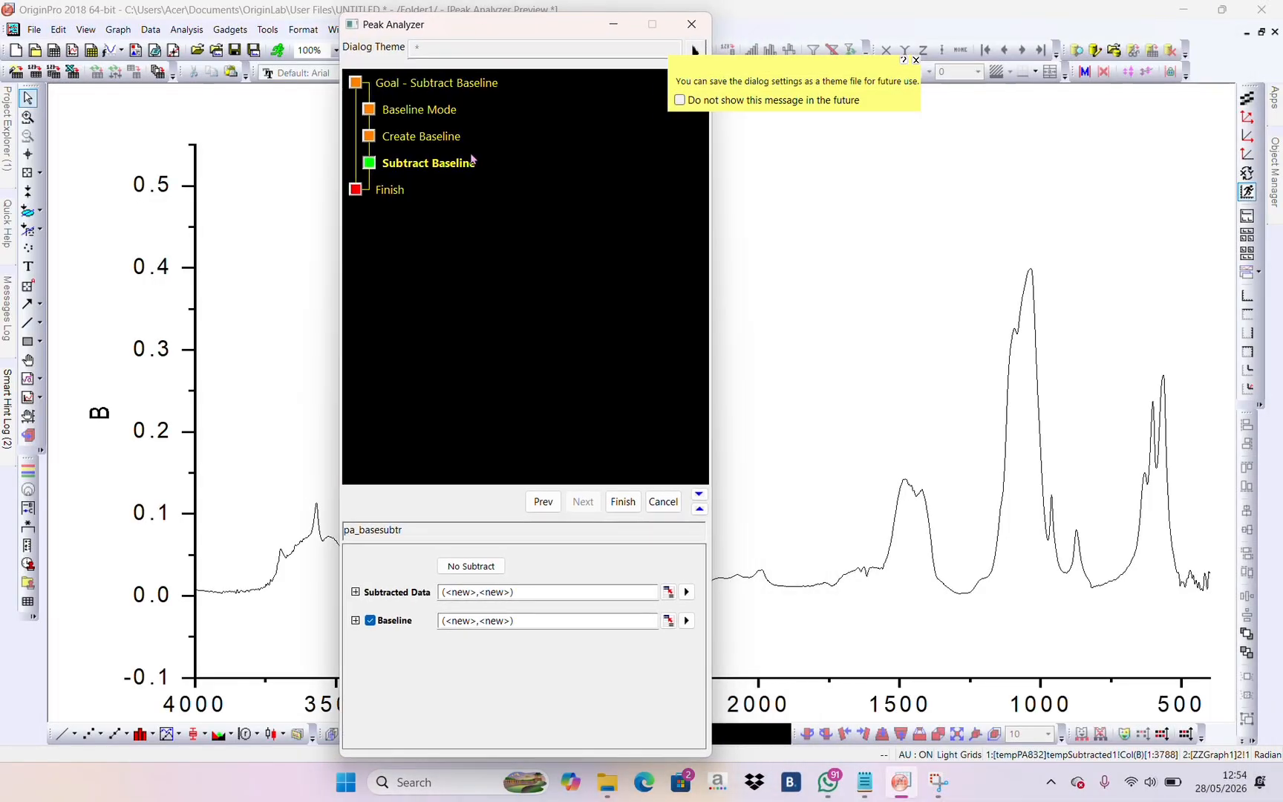
{"action": "left_click", "coordinate": [634, 505]}
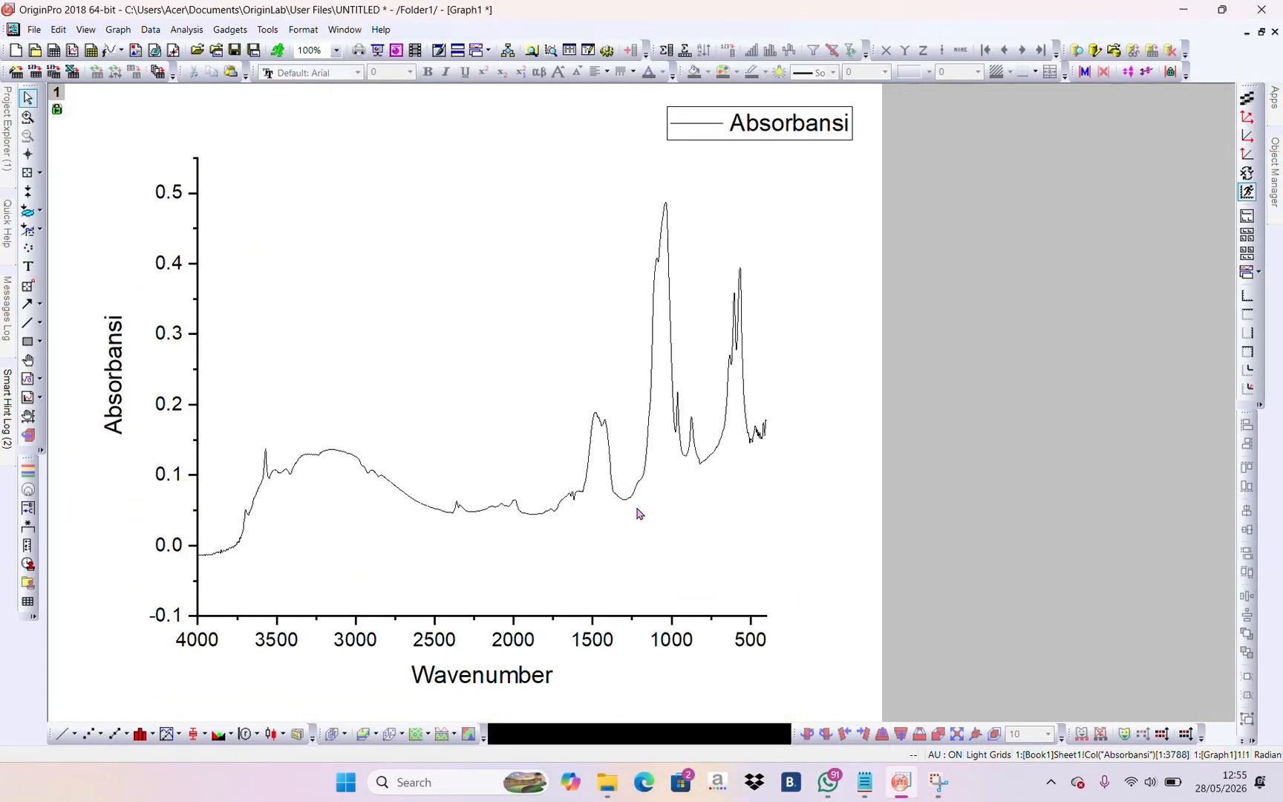
Plot the subtracted data in columns D(X2) and E(Y2) as a new line graph and enlarge its window
{"action": "left_click", "coordinate": [1261, 32]}
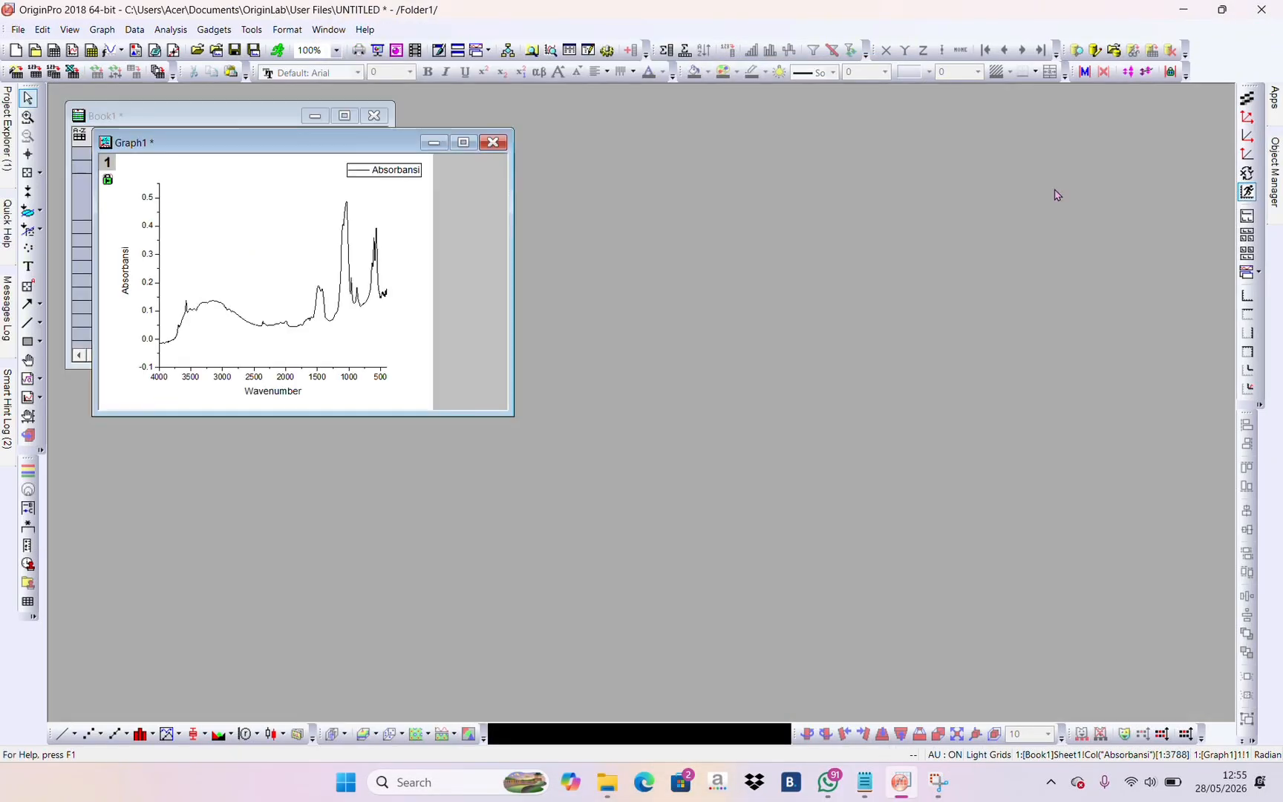
{"action": "left_click_drag", "start_coordinate": [330, 148], "coordinate": [661, 119]}
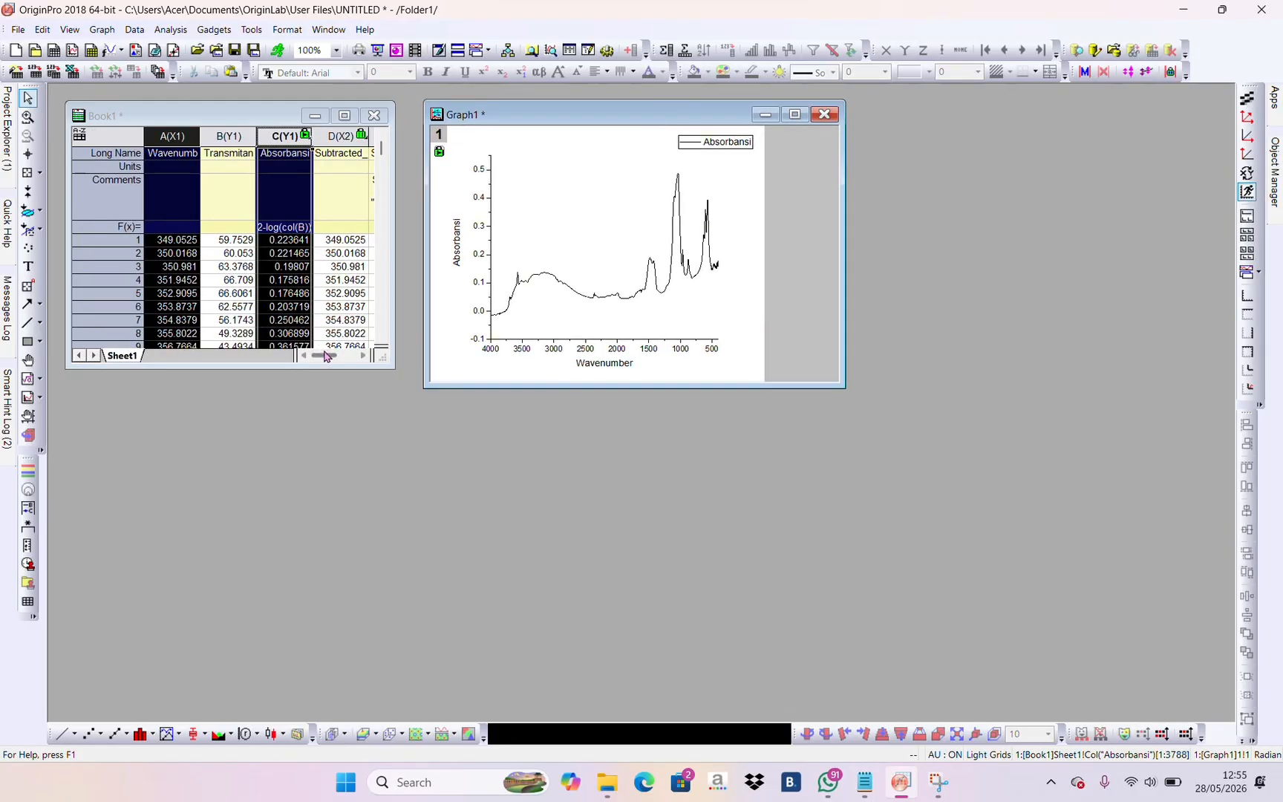
{"action": "left_click_drag", "start_coordinate": [325, 355], "coordinate": [344, 358]}
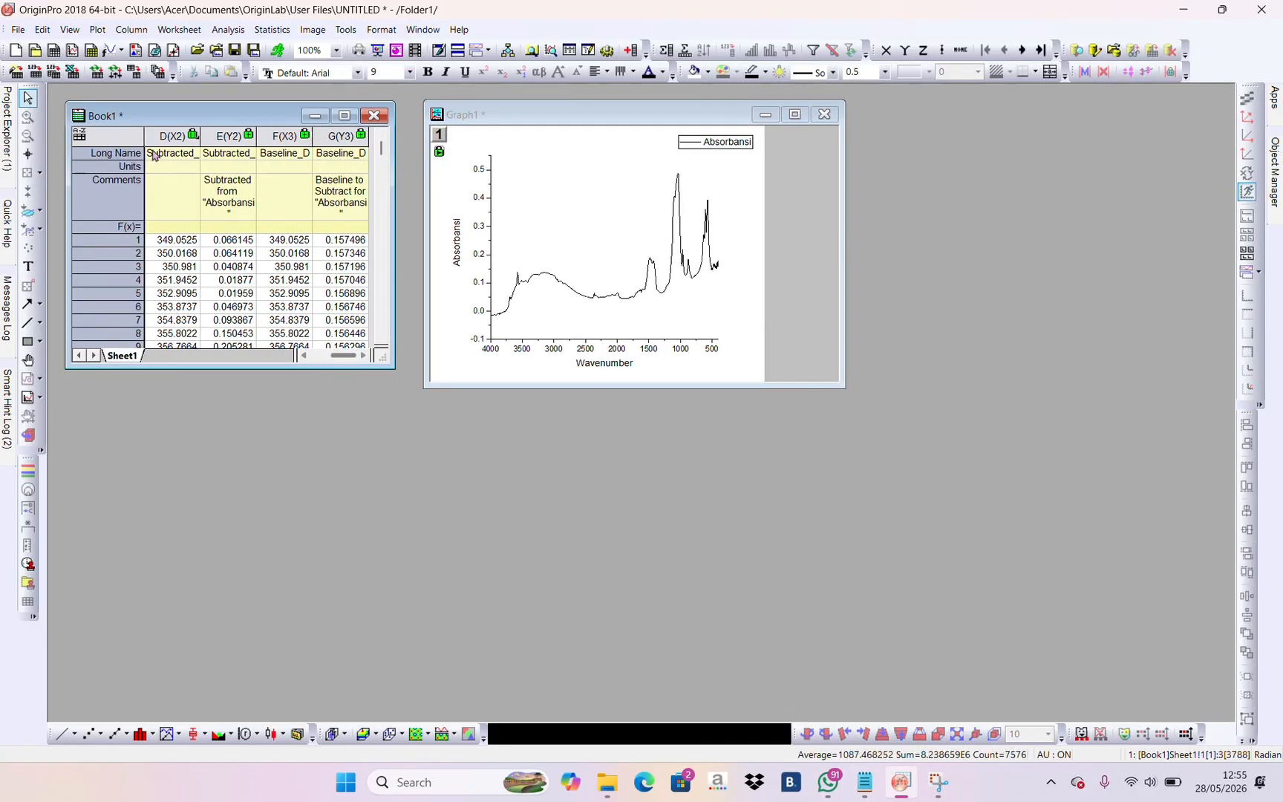
{"action": "left_click", "coordinate": [170, 138]}
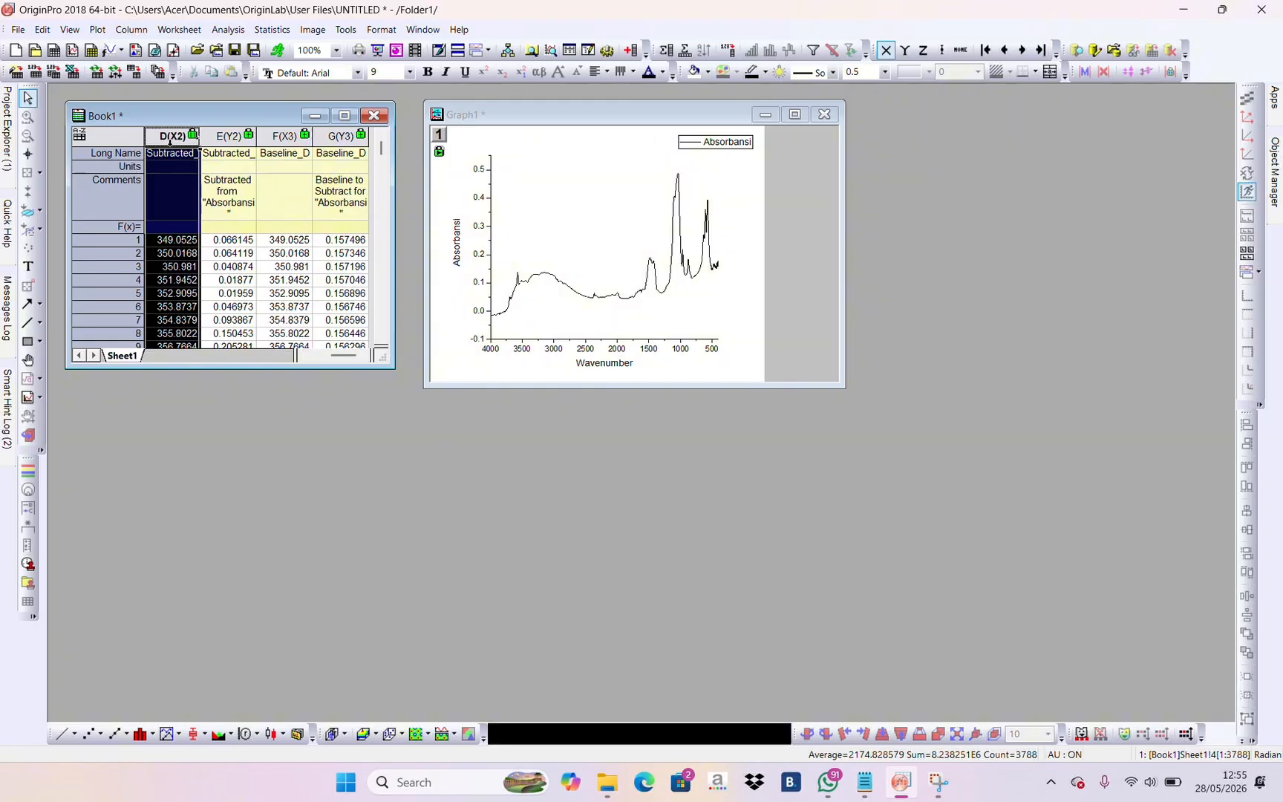
{"action": "left_click", "coordinate": [227, 138], "text": "shift"}
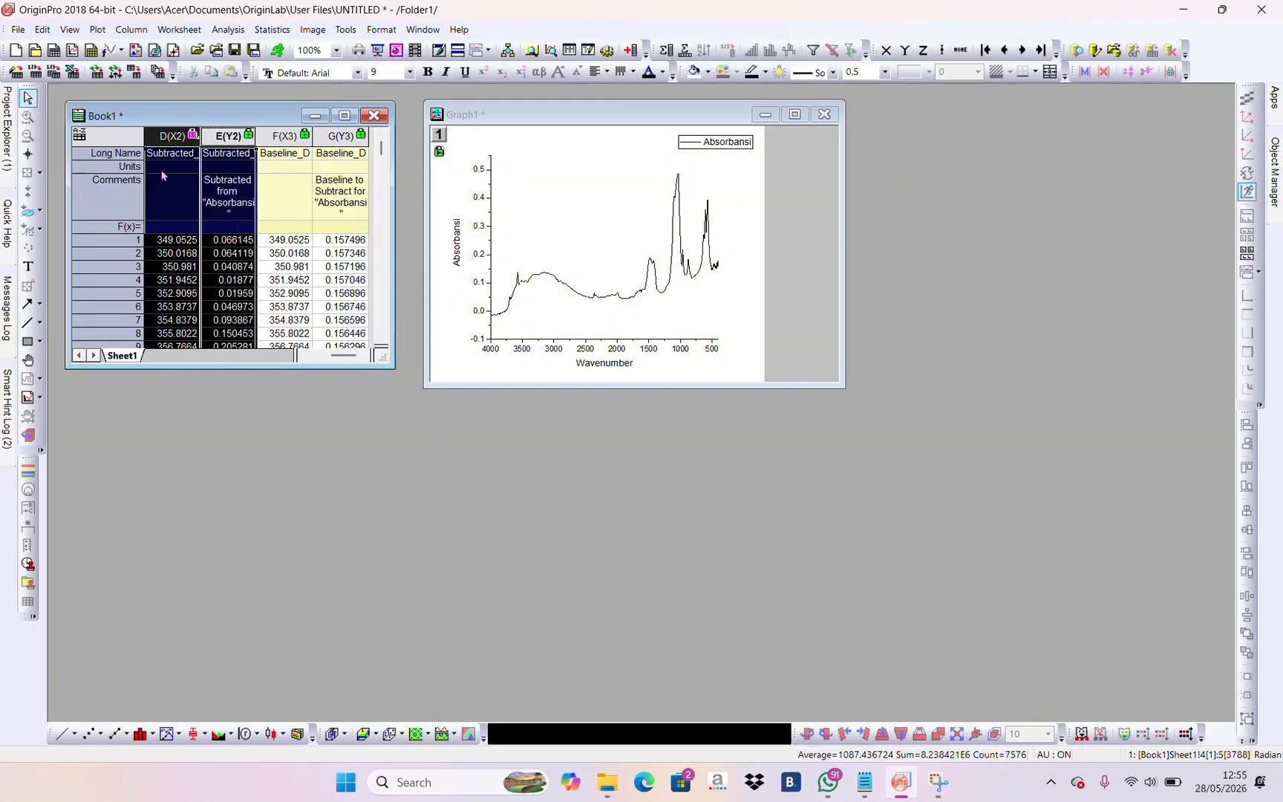
{"action": "left_click", "coordinate": [100, 30]}
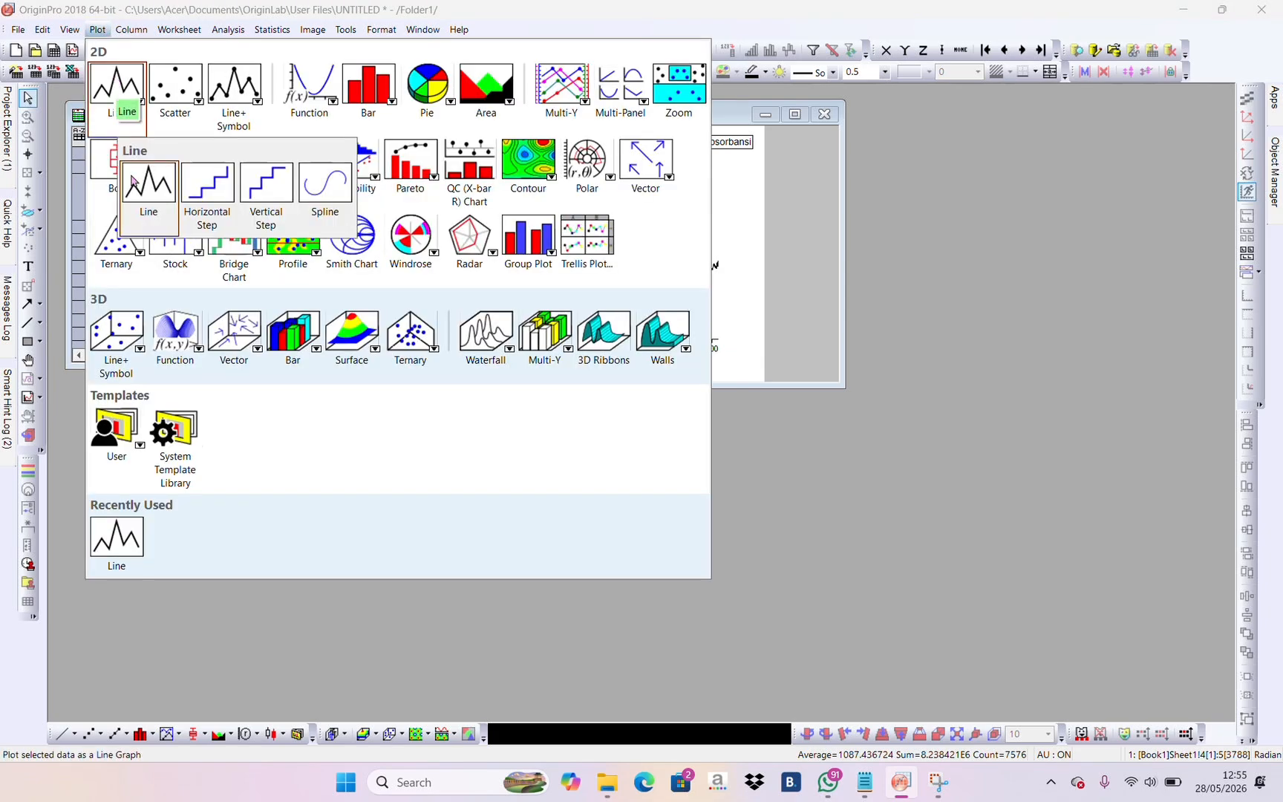
{"action": "left_click", "coordinate": [134, 202]}
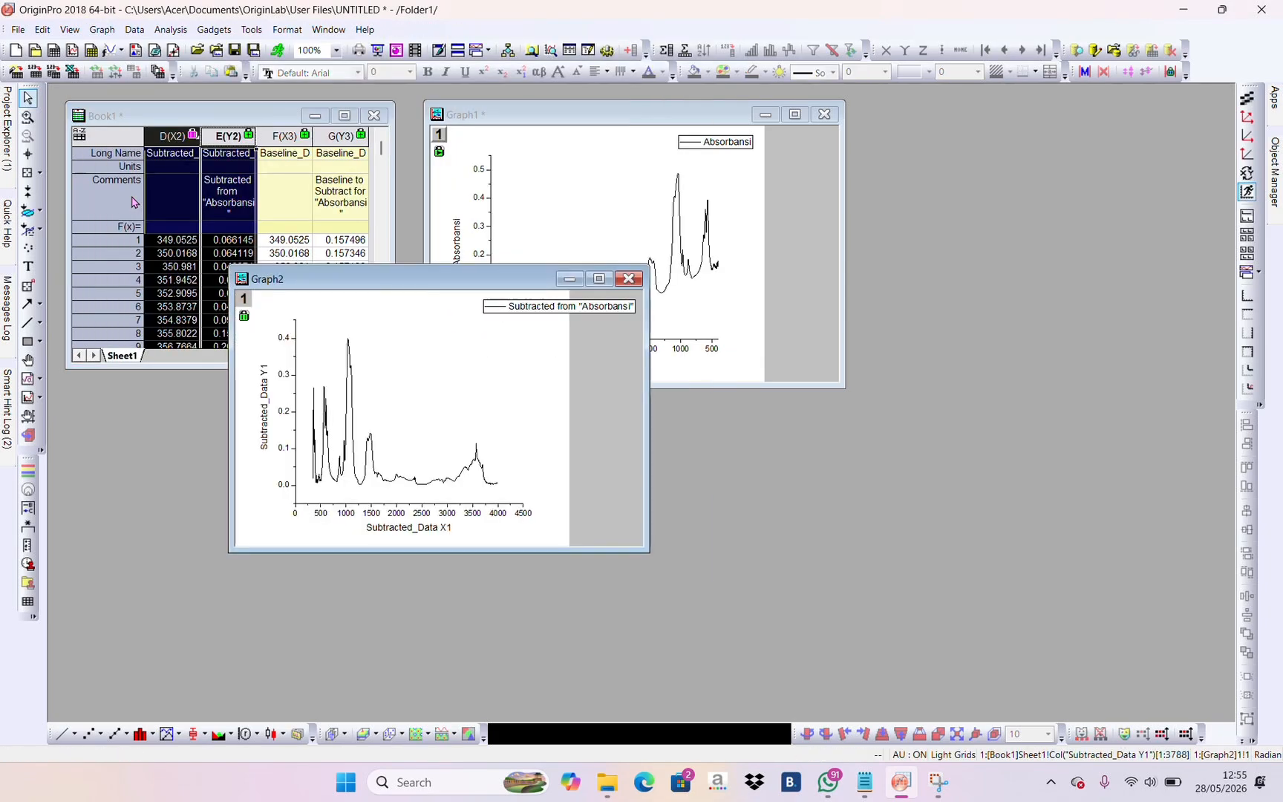
{"action": "left_click", "coordinate": [600, 279]}
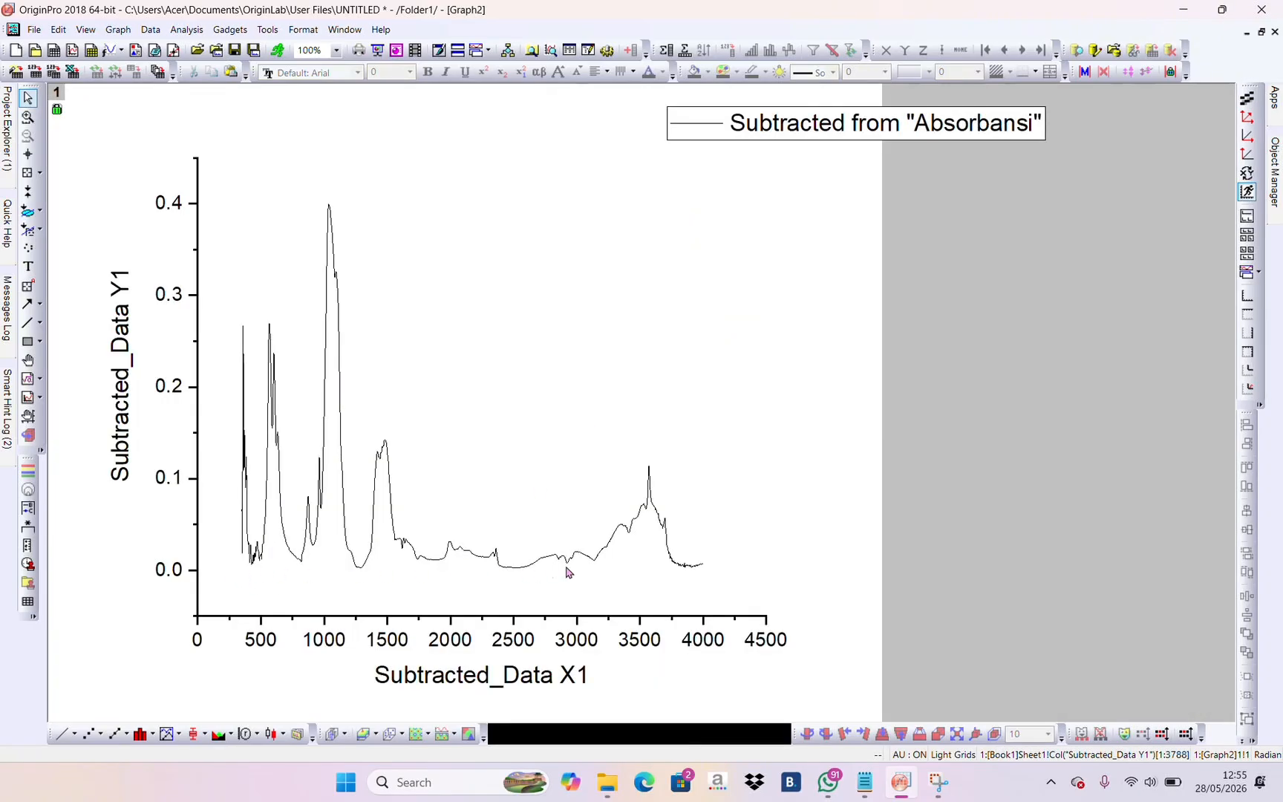
Set the X axis scale of the subtracted spectrum graph to run from 4000 to 400
{"action": "left_click", "coordinate": [698, 643]}
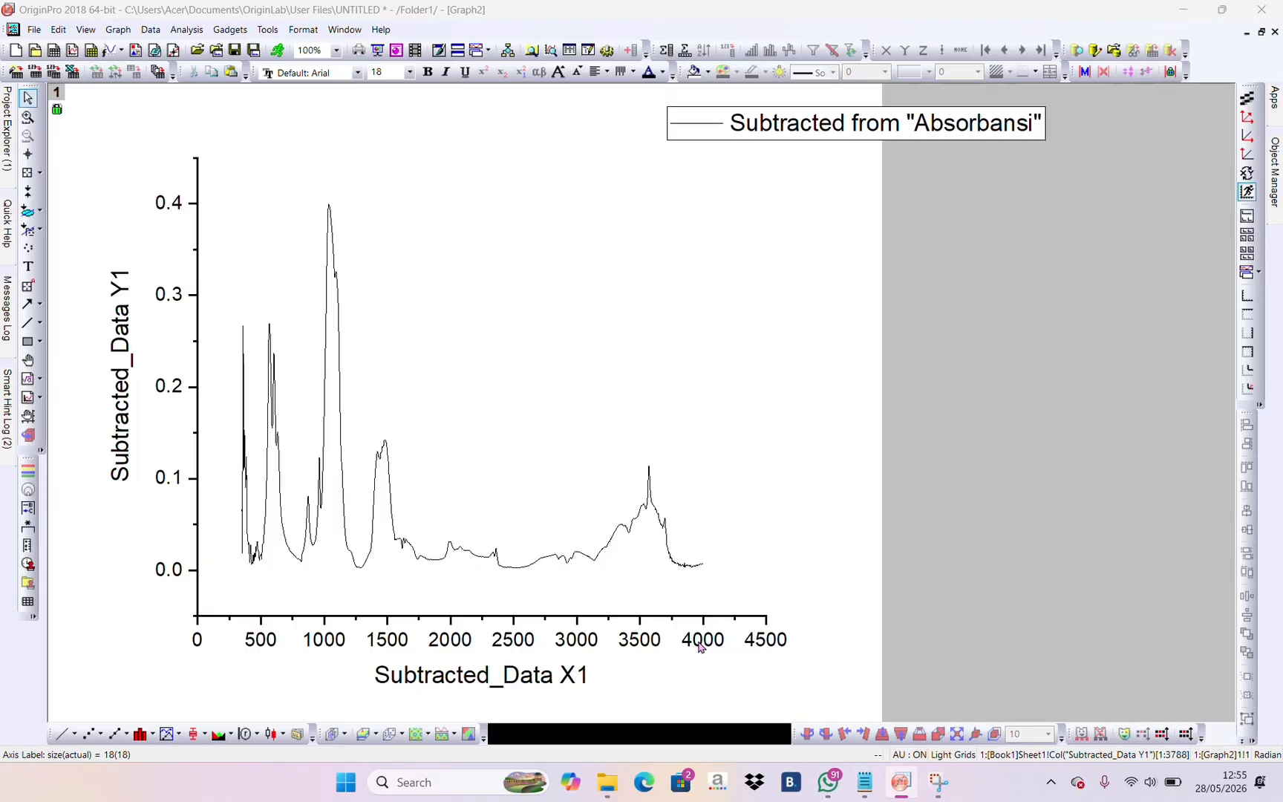
{"action": "double_click", "coordinate": [698, 646]}
{"action": "left_click", "coordinate": [397, 66]}
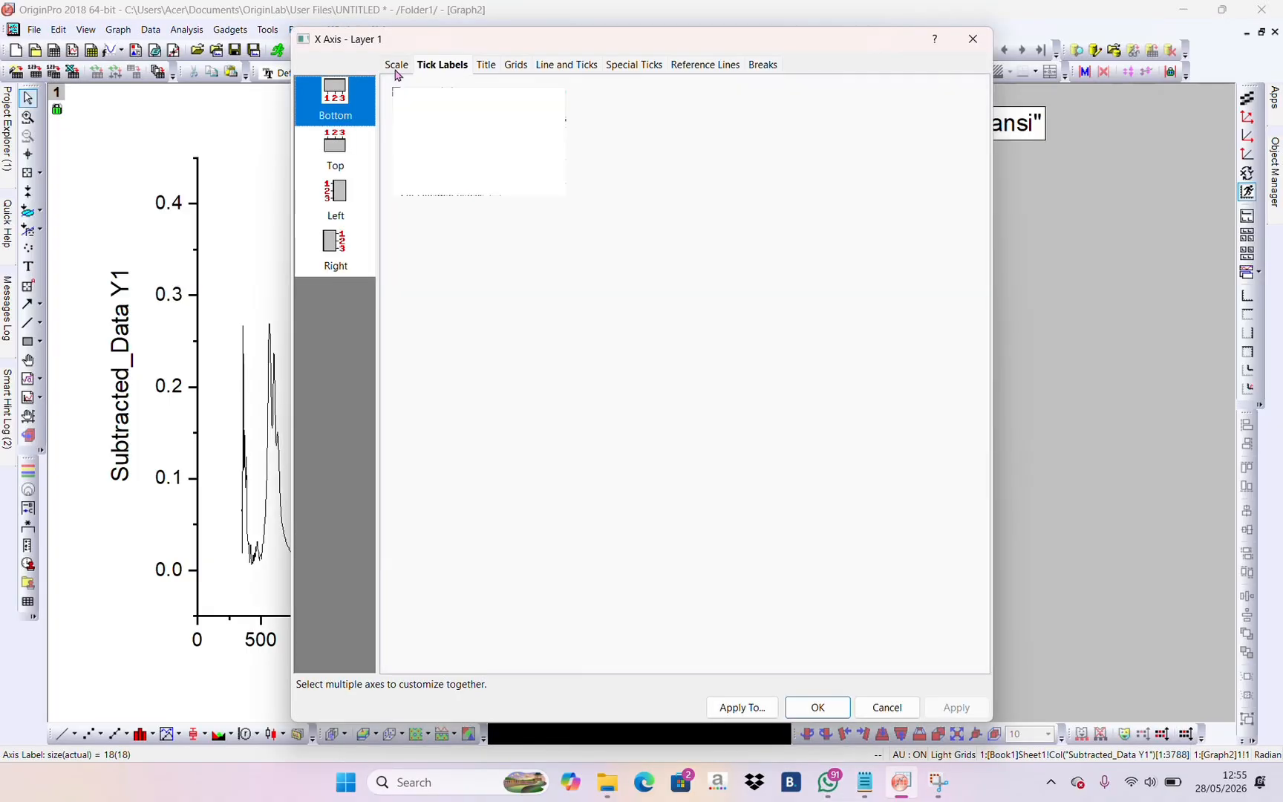
{"action": "double_click", "coordinate": [526, 98]}
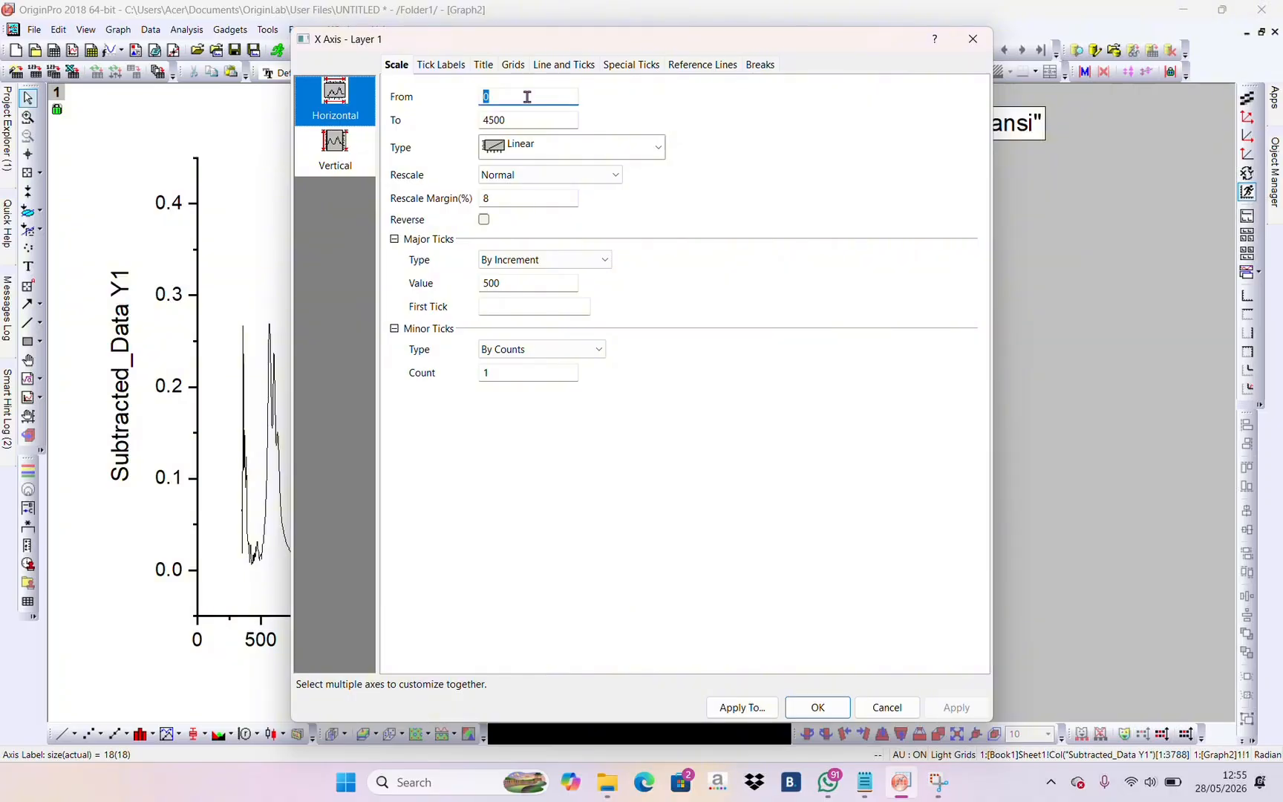
{"action": "type", "text": "4000"}
{"action": "double_click", "coordinate": [493, 120]}
{"action": "type", "text": "400"}
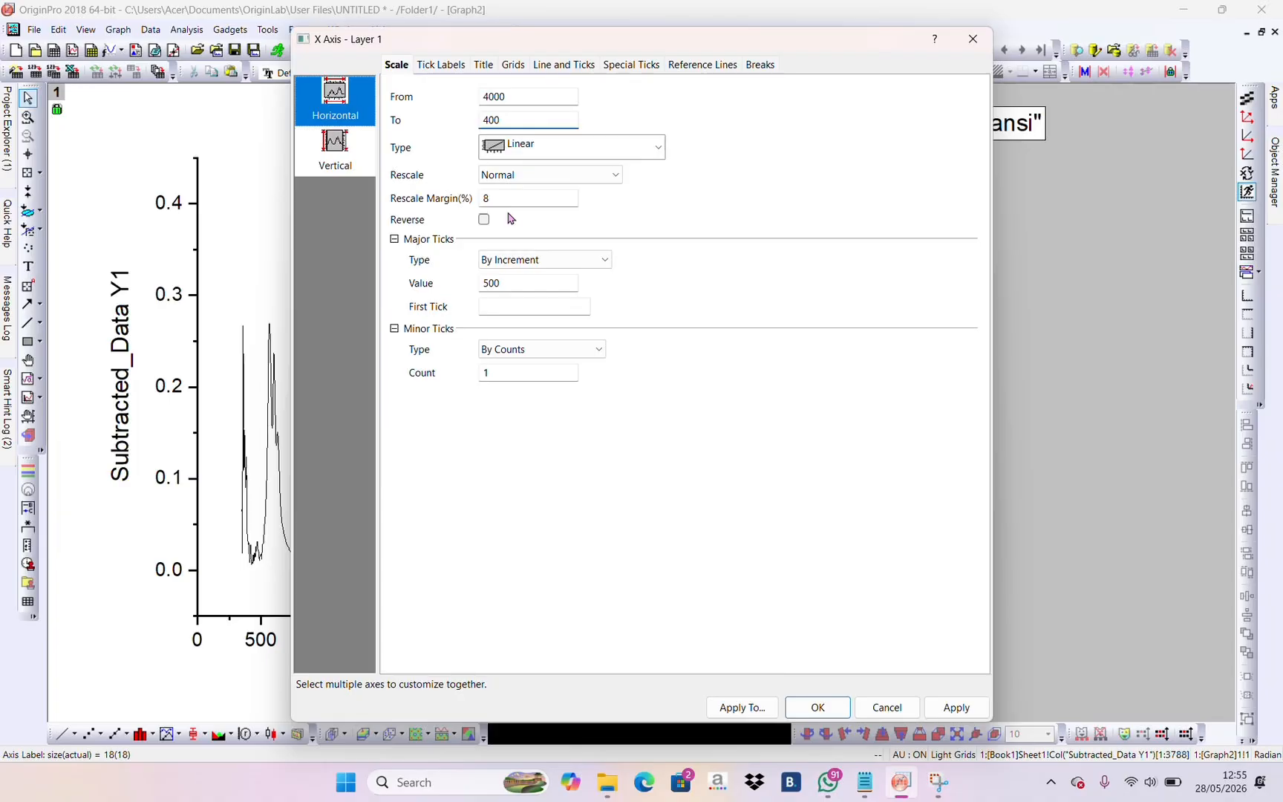
{"action": "left_click", "coordinate": [831, 709]}
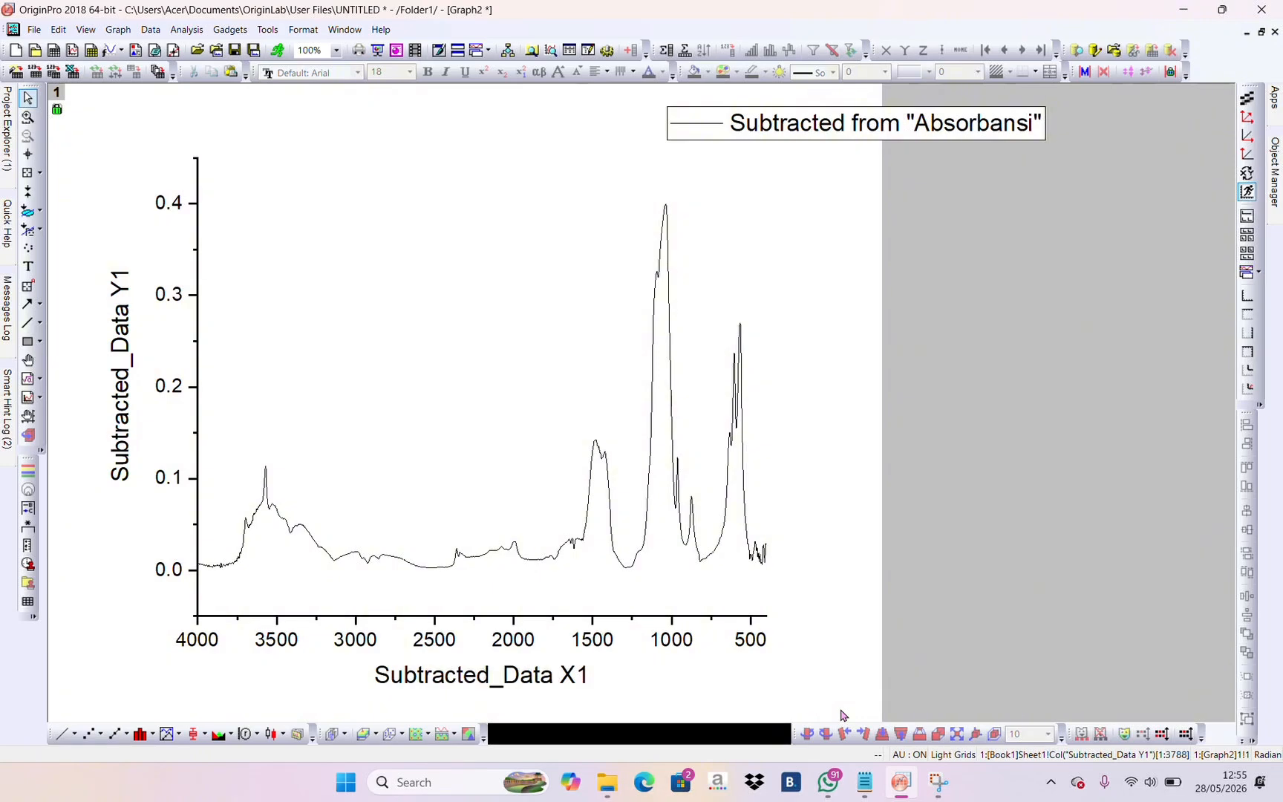
Smooth the subtracted spectrum with the Savitzky-Golay method using 11 points of window
{"action": "left_click", "coordinate": [186, 33]}
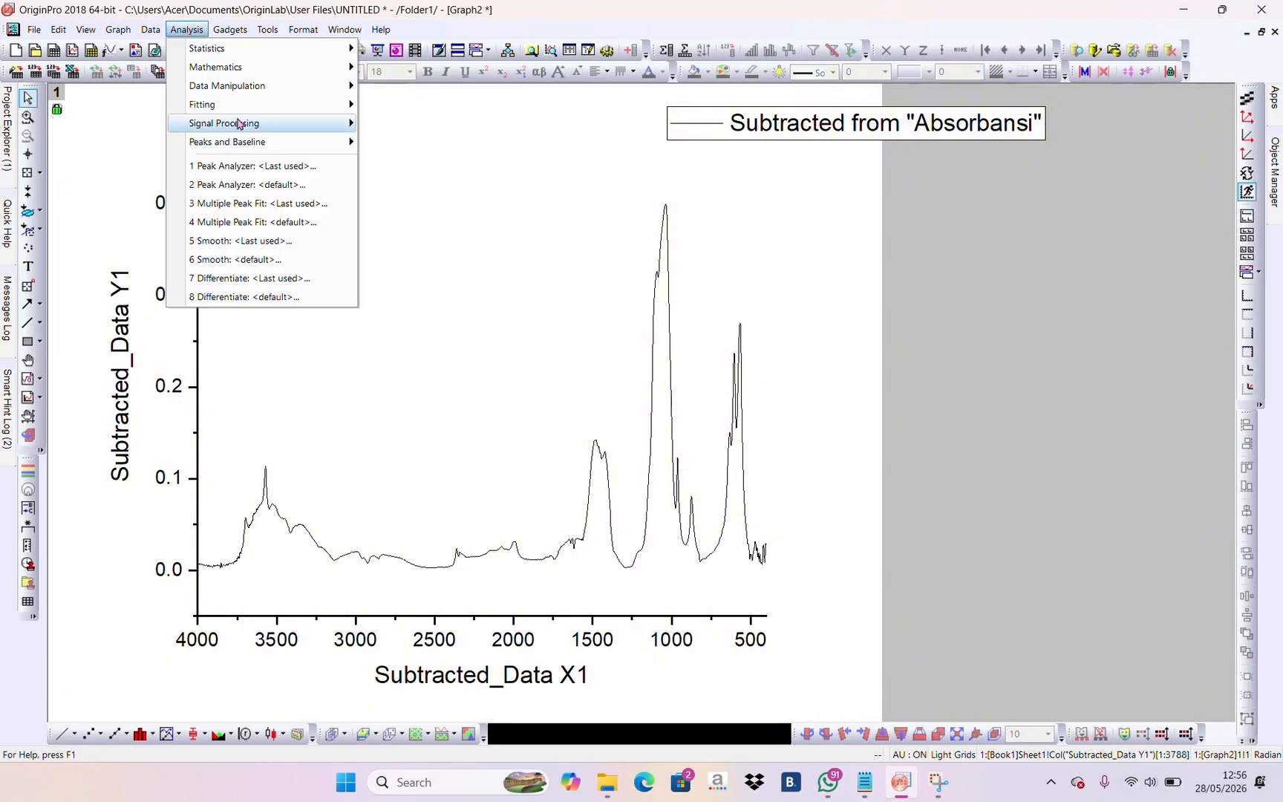
{"action": "mouse_move", "coordinate": [241, 124]}
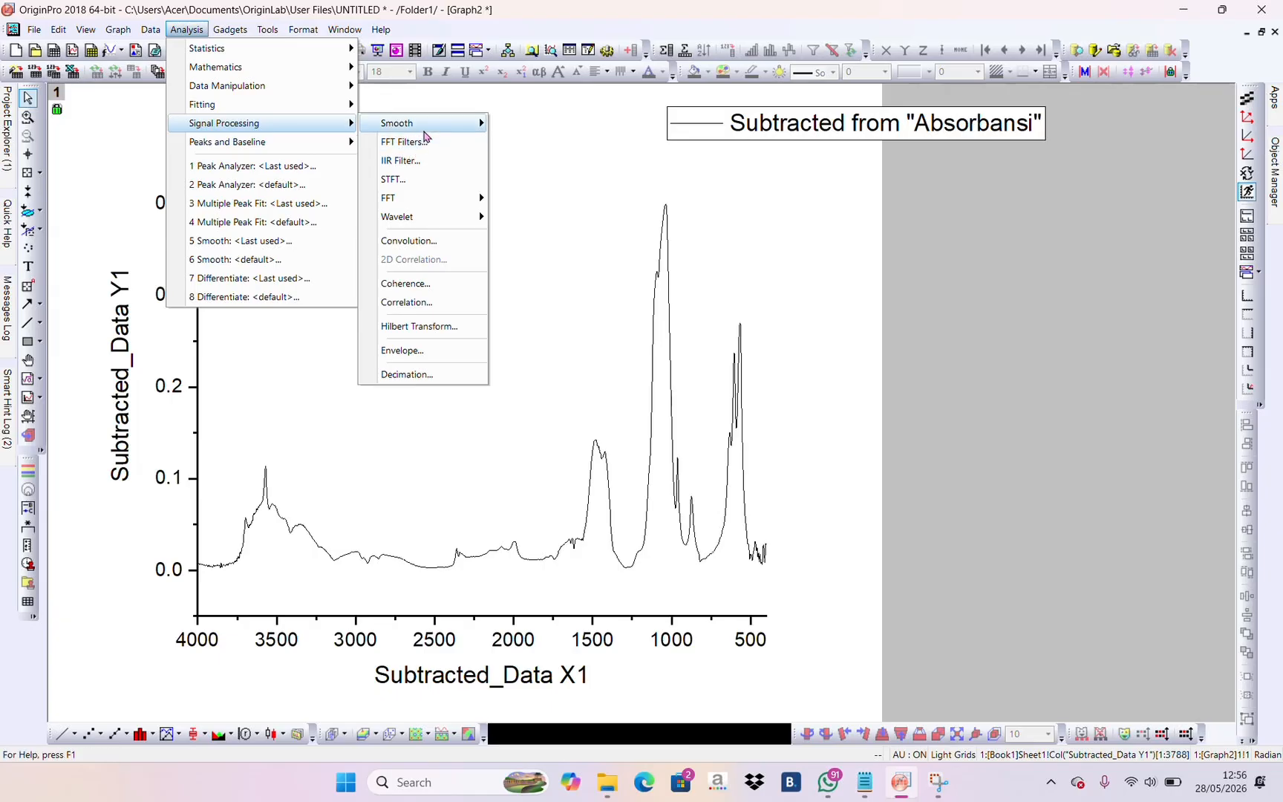
{"action": "mouse_move", "coordinate": [431, 125]}
{"action": "left_click", "coordinate": [555, 148]}
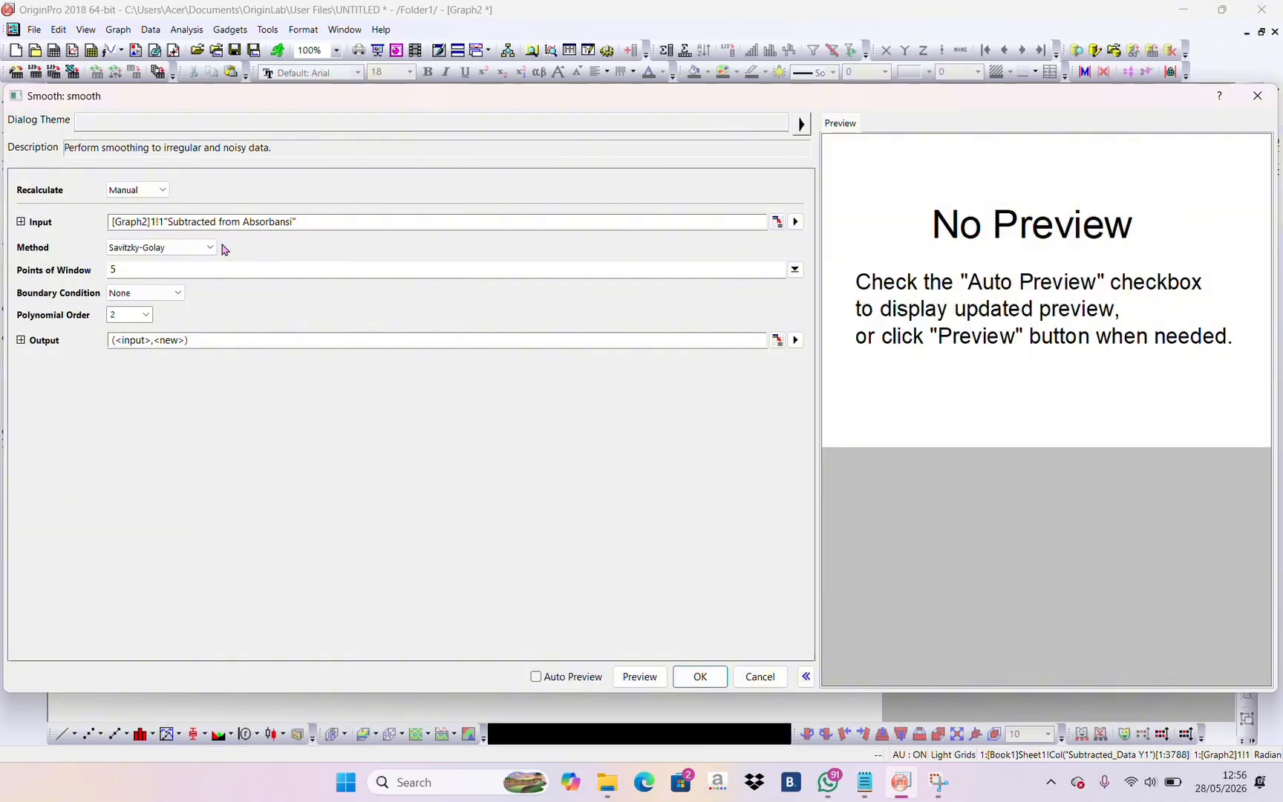
{"action": "double_click", "coordinate": [192, 274]}
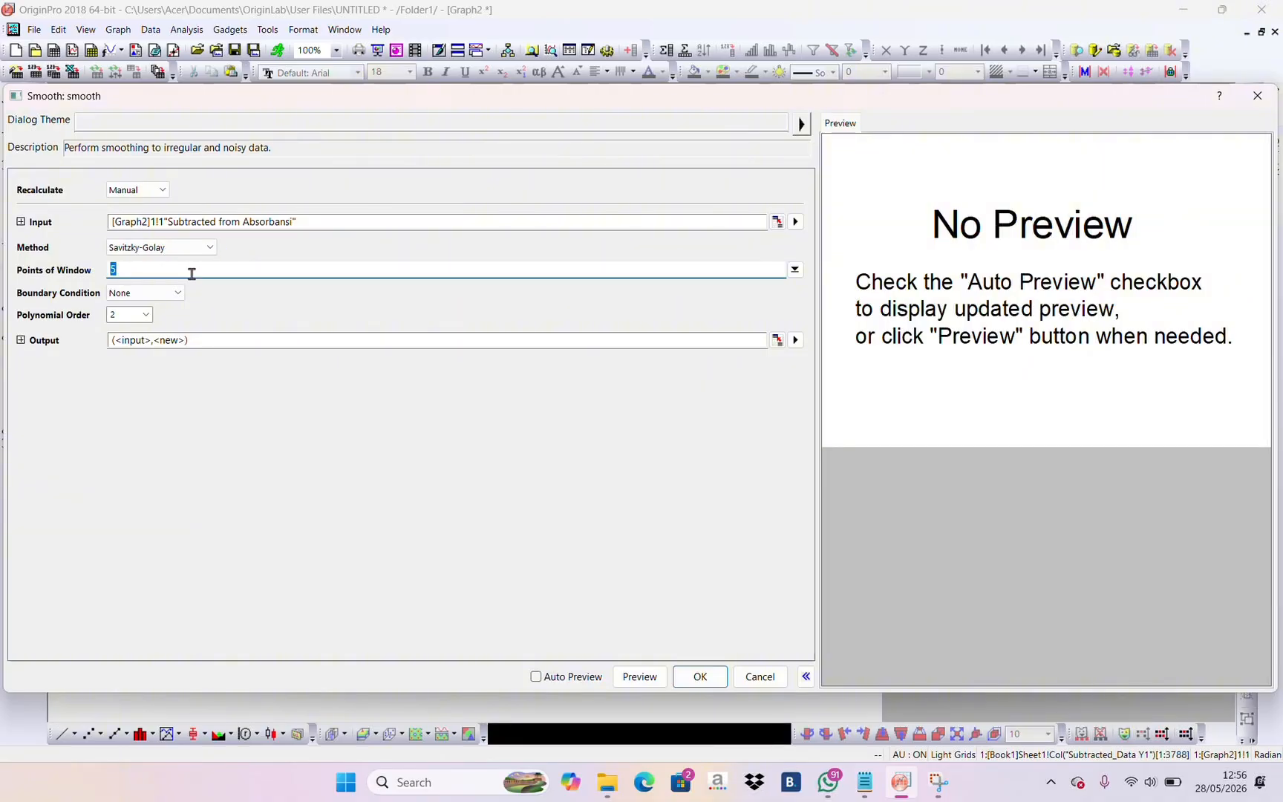
{"action": "type", "text": "11"}
{"action": "left_click", "coordinate": [689, 677]}
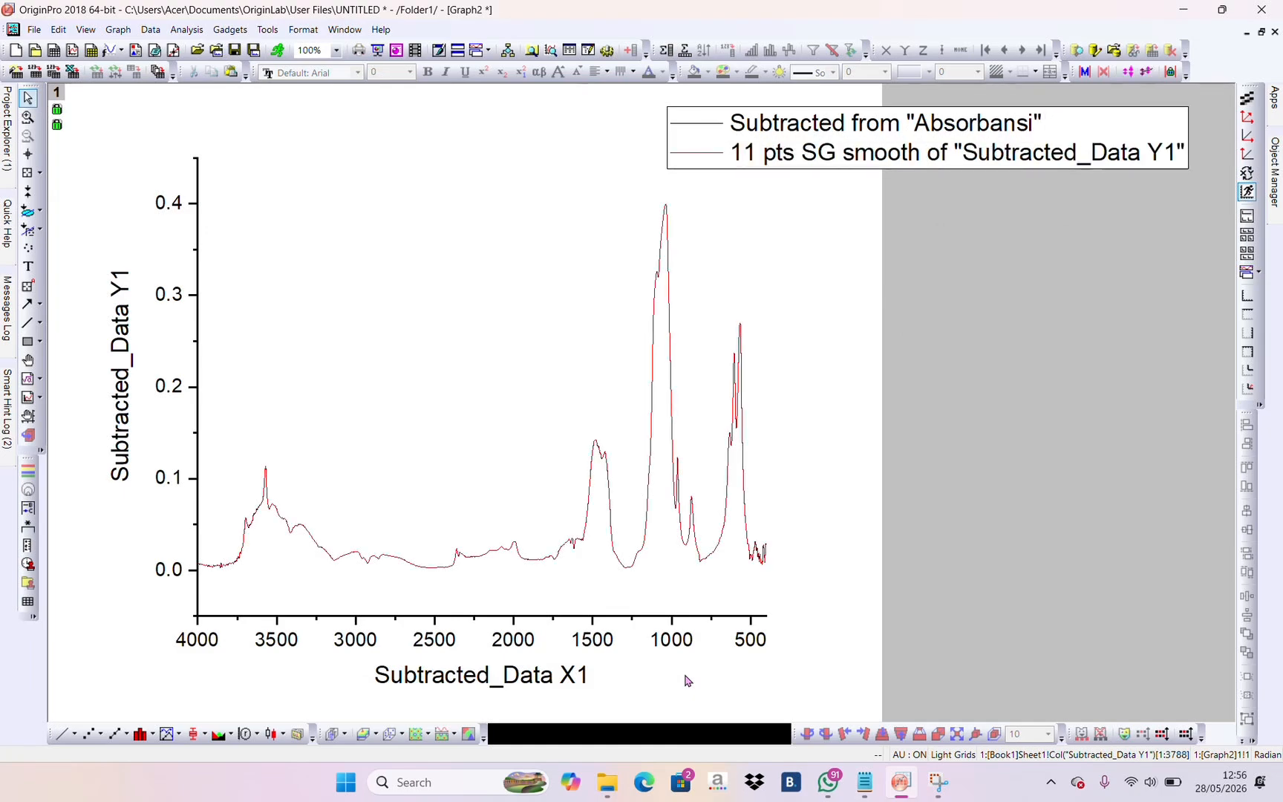
Plot the smoothed data in columns H(X4) and I(Y4) as a separate line graph and enlarge its window
{"action": "left_click", "coordinate": [1259, 33]}
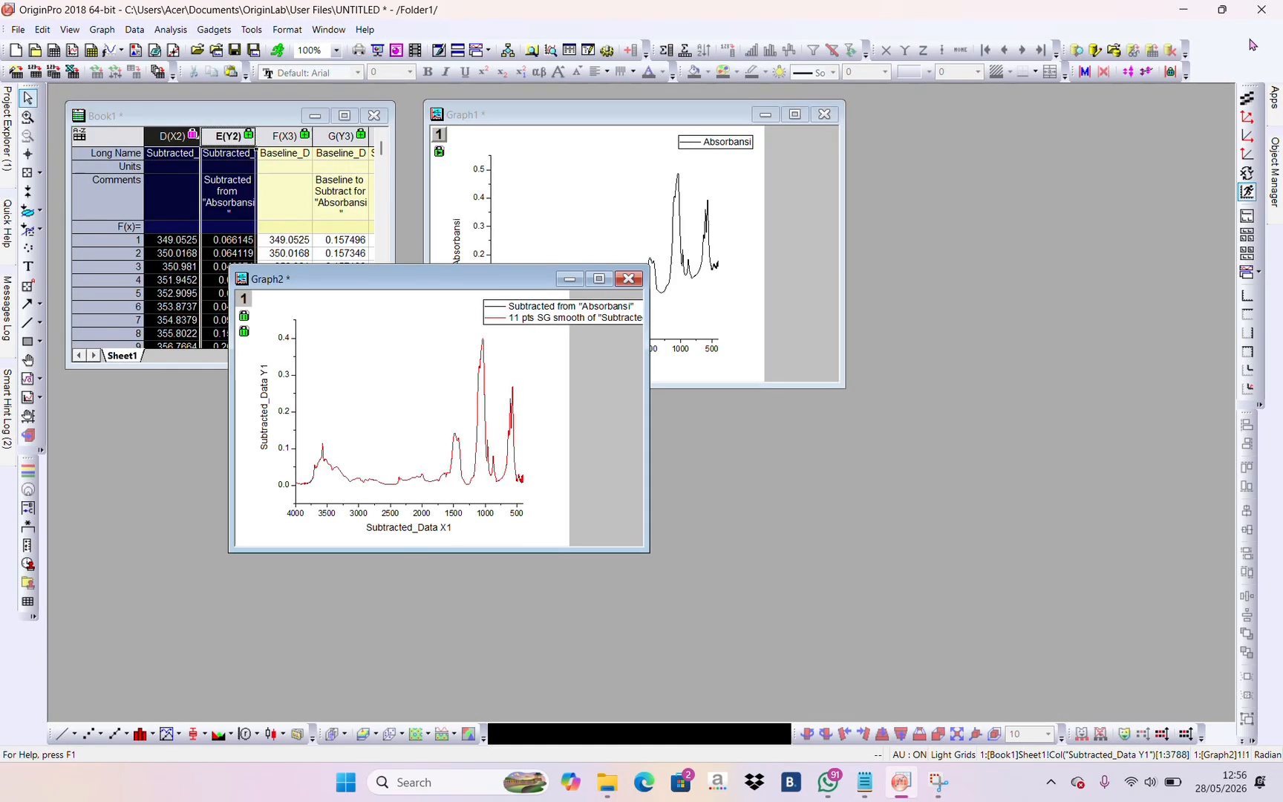
{"action": "left_click_drag", "start_coordinate": [423, 279], "coordinate": [1048, 117]}
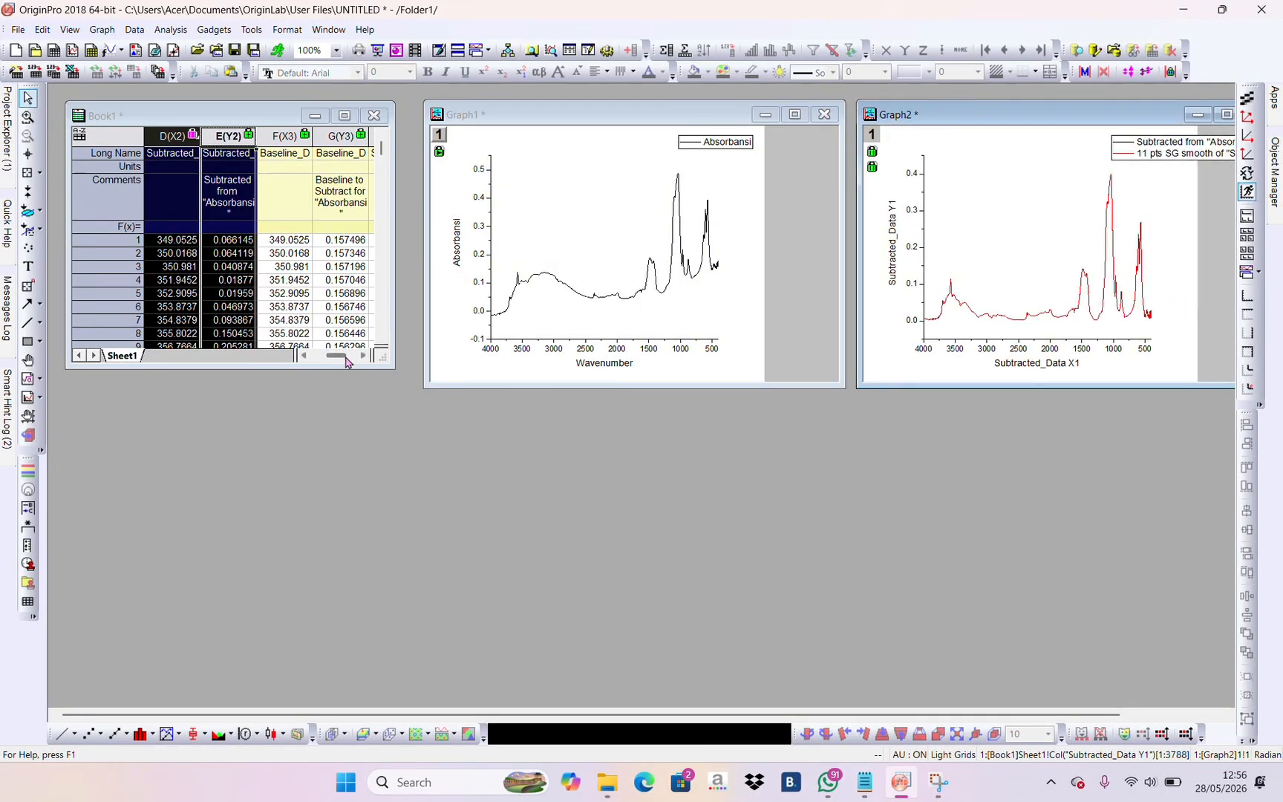
{"action": "left_click_drag", "start_coordinate": [336, 355], "coordinate": [383, 363]}
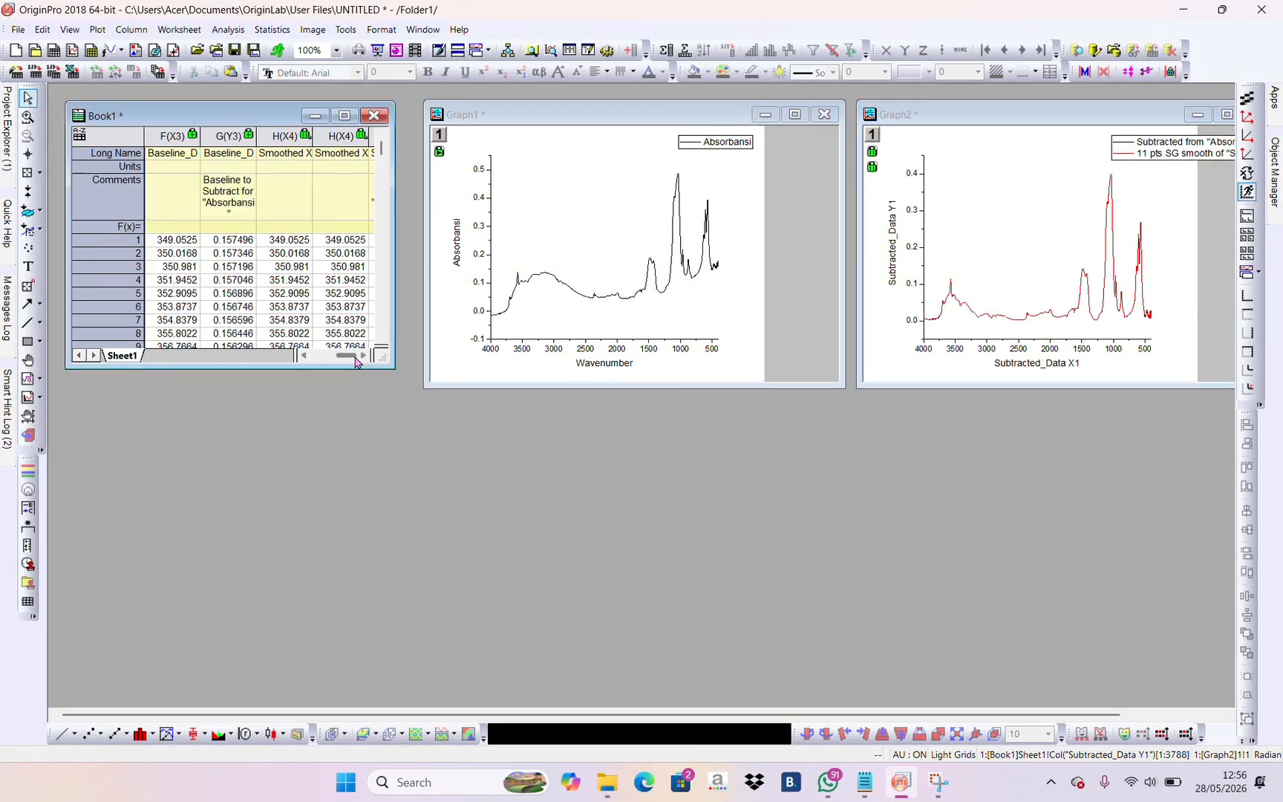
{"action": "left_click", "coordinate": [283, 135]}
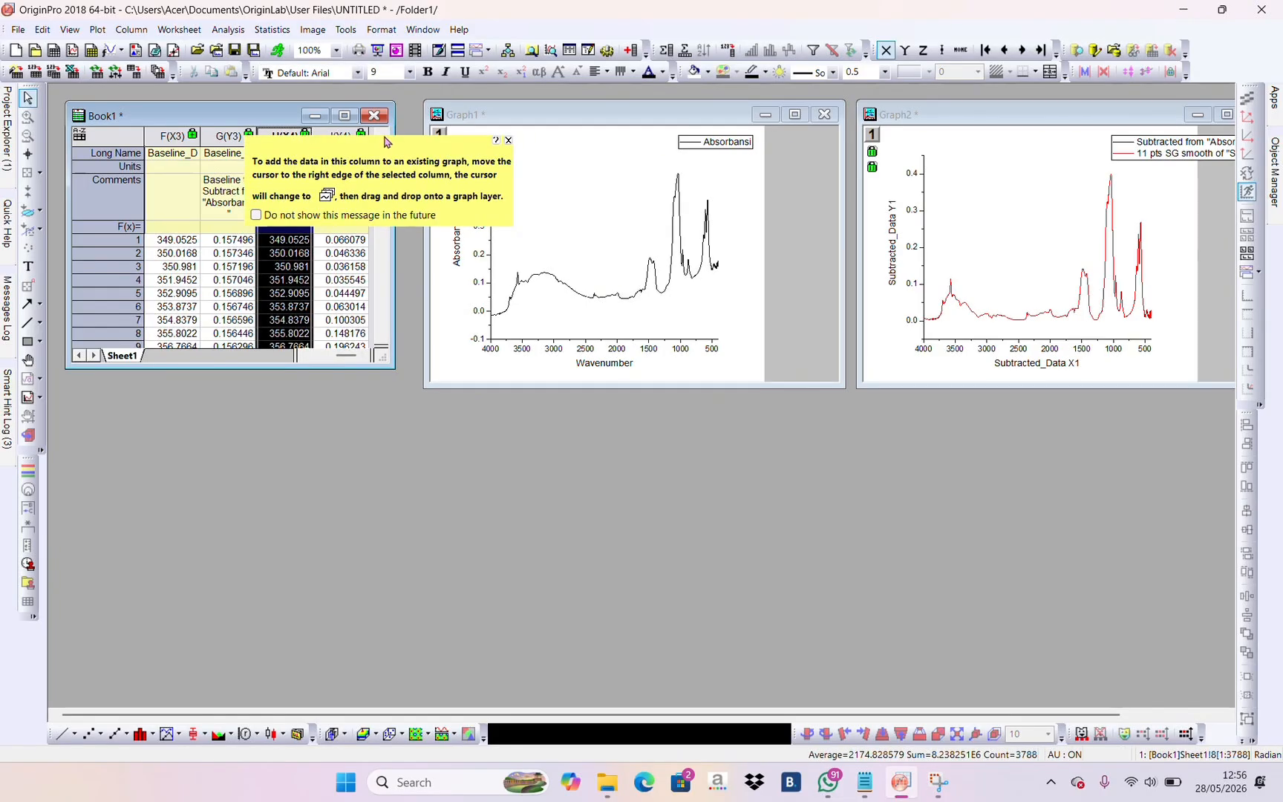
{"action": "left_click", "coordinate": [508, 140]}
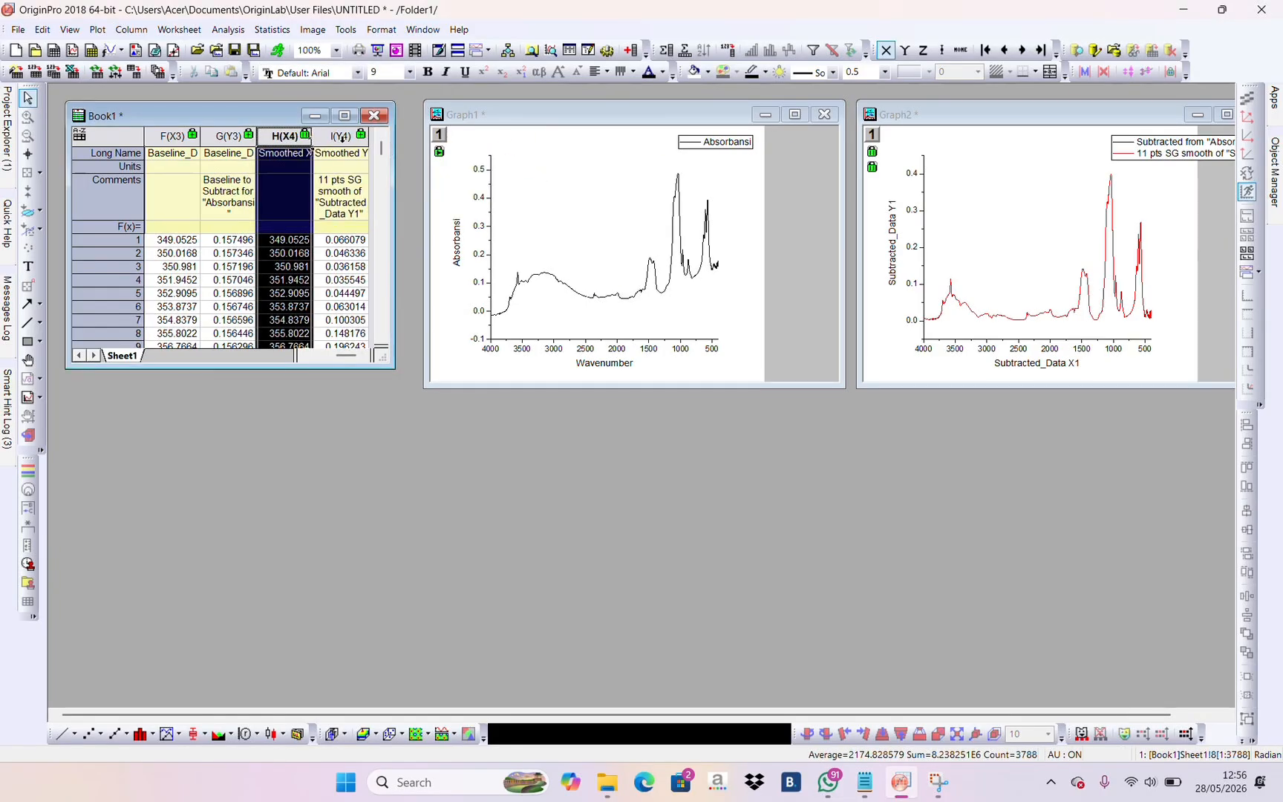
{"action": "left_click", "coordinate": [341, 137], "text": "shift"}
{"action": "left_click", "coordinate": [97, 30]}
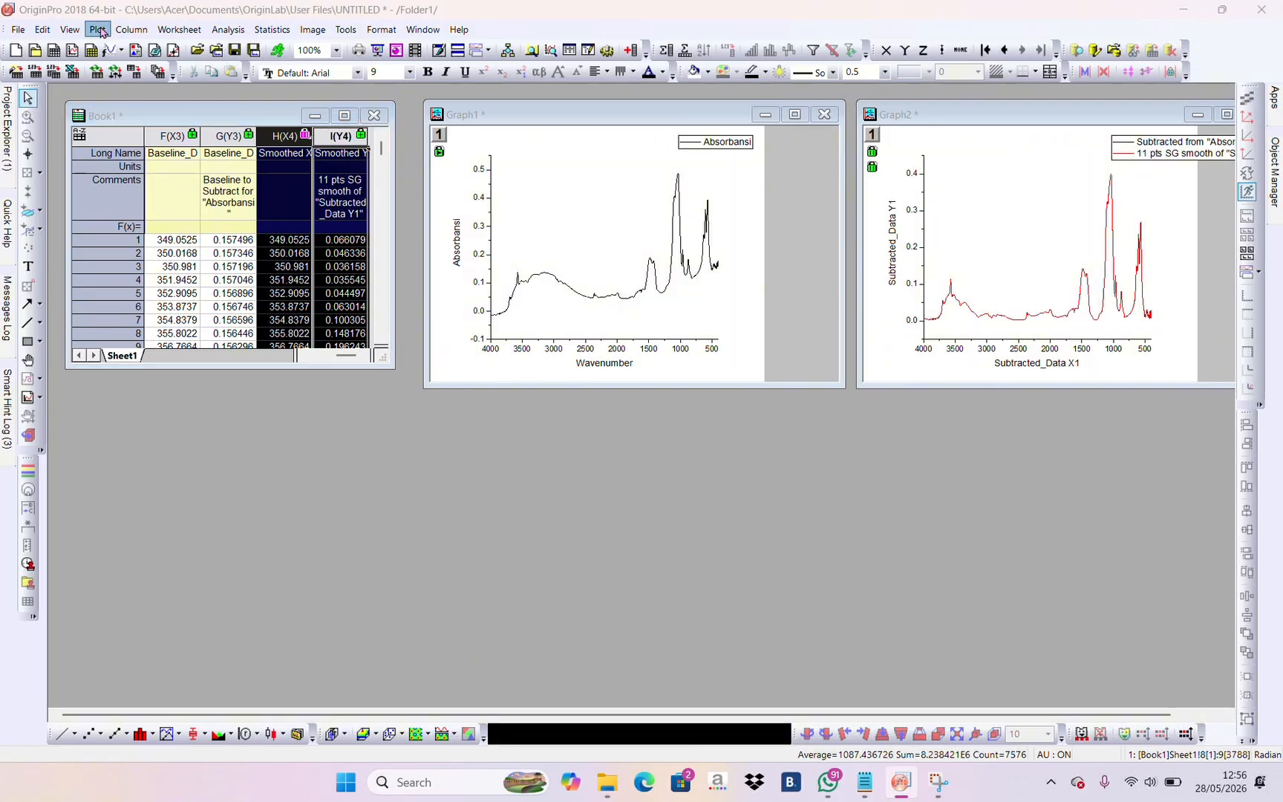
{"action": "mouse_move", "coordinate": [122, 80]}
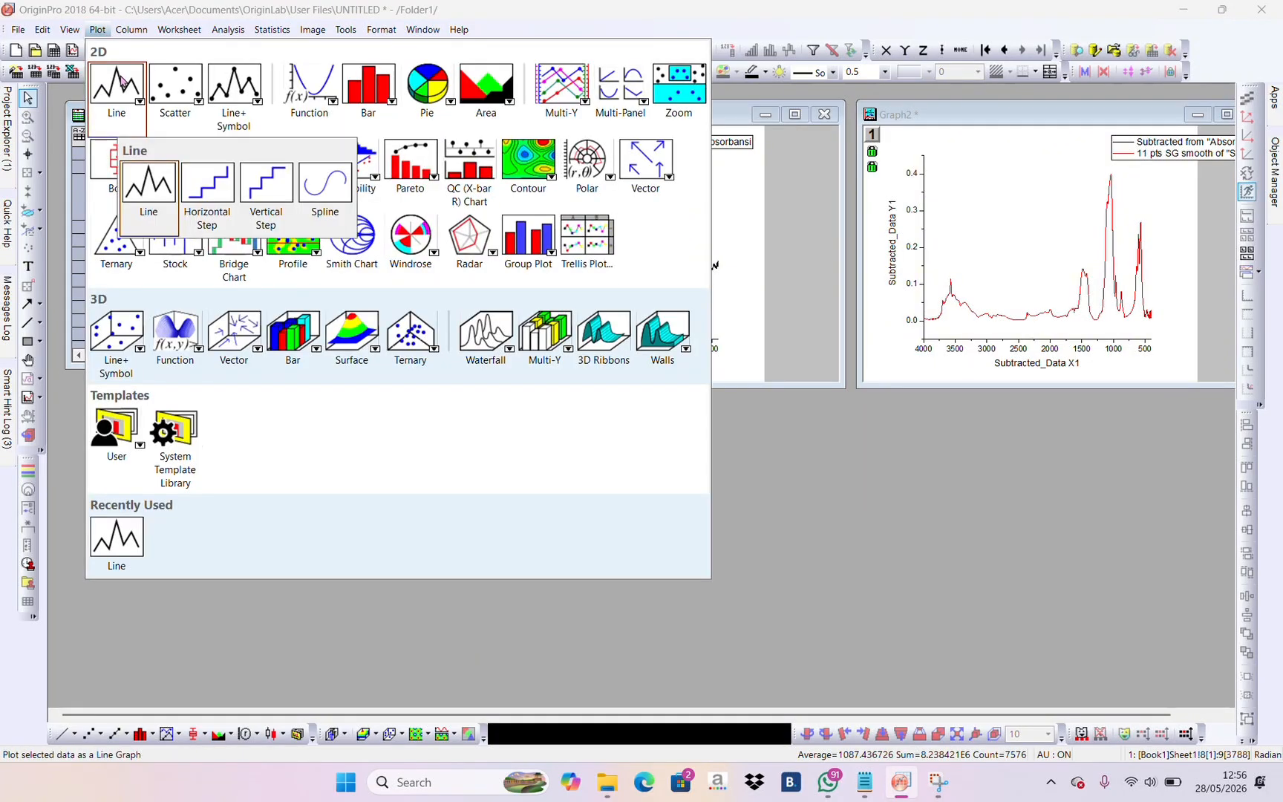
{"action": "left_click", "coordinate": [149, 184]}
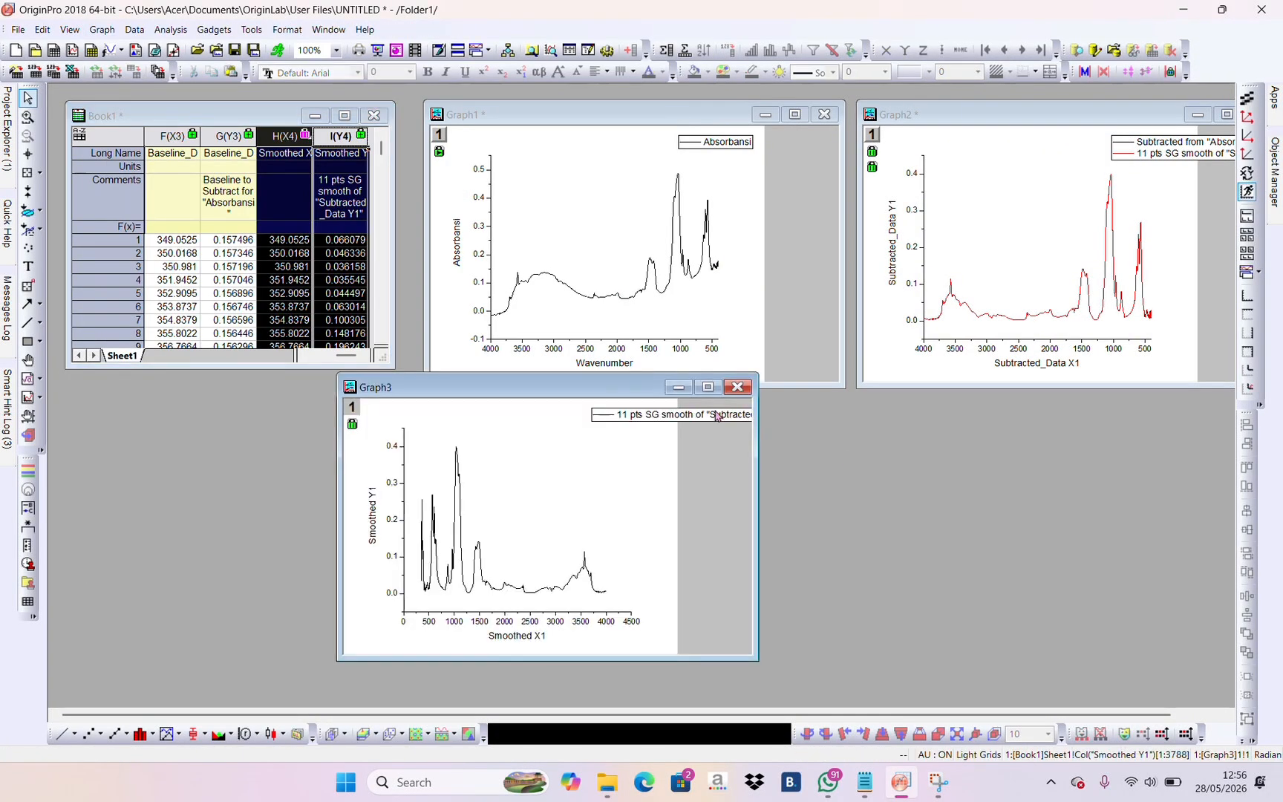
{"action": "left_click", "coordinate": [709, 390]}
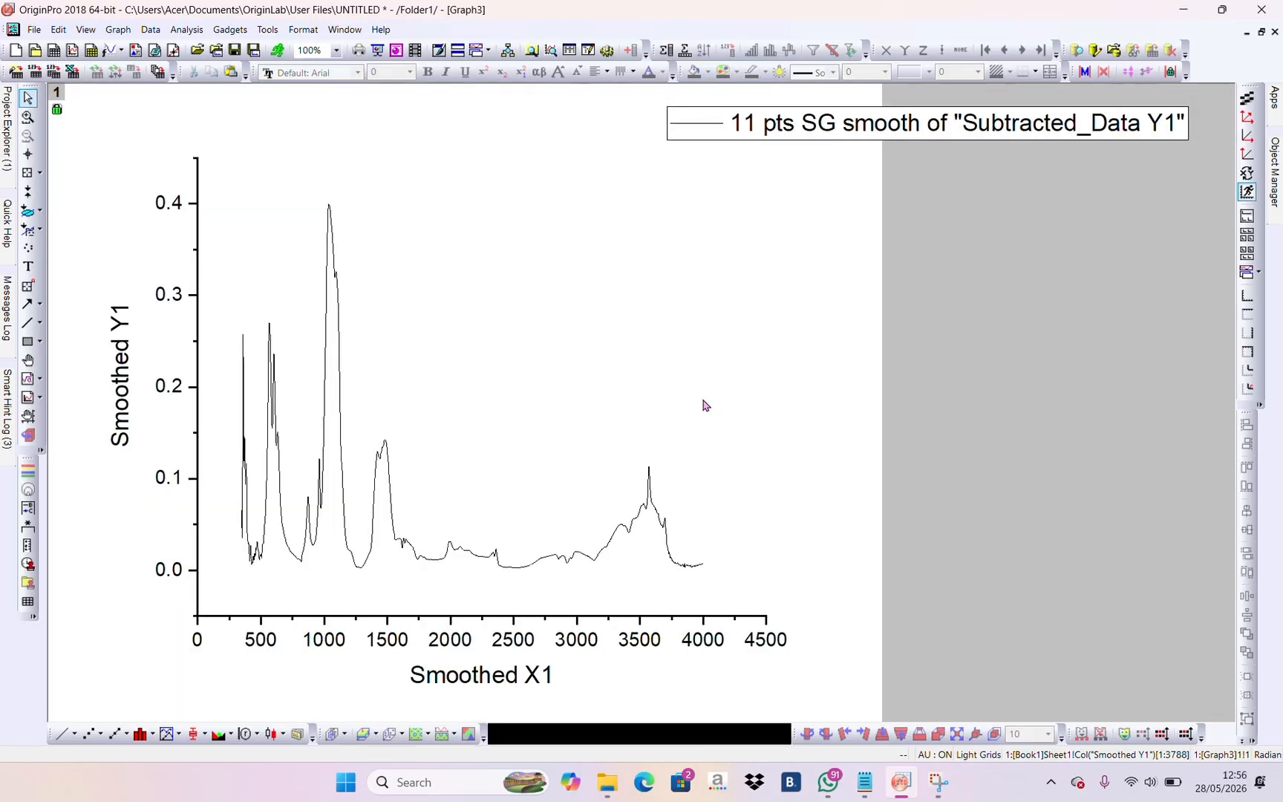
Set the X axis of the smoothed spectrum graph to run from 4000 to 400
{"action": "left_click", "coordinate": [700, 648]}
{"action": "double_click", "coordinate": [700, 648]}
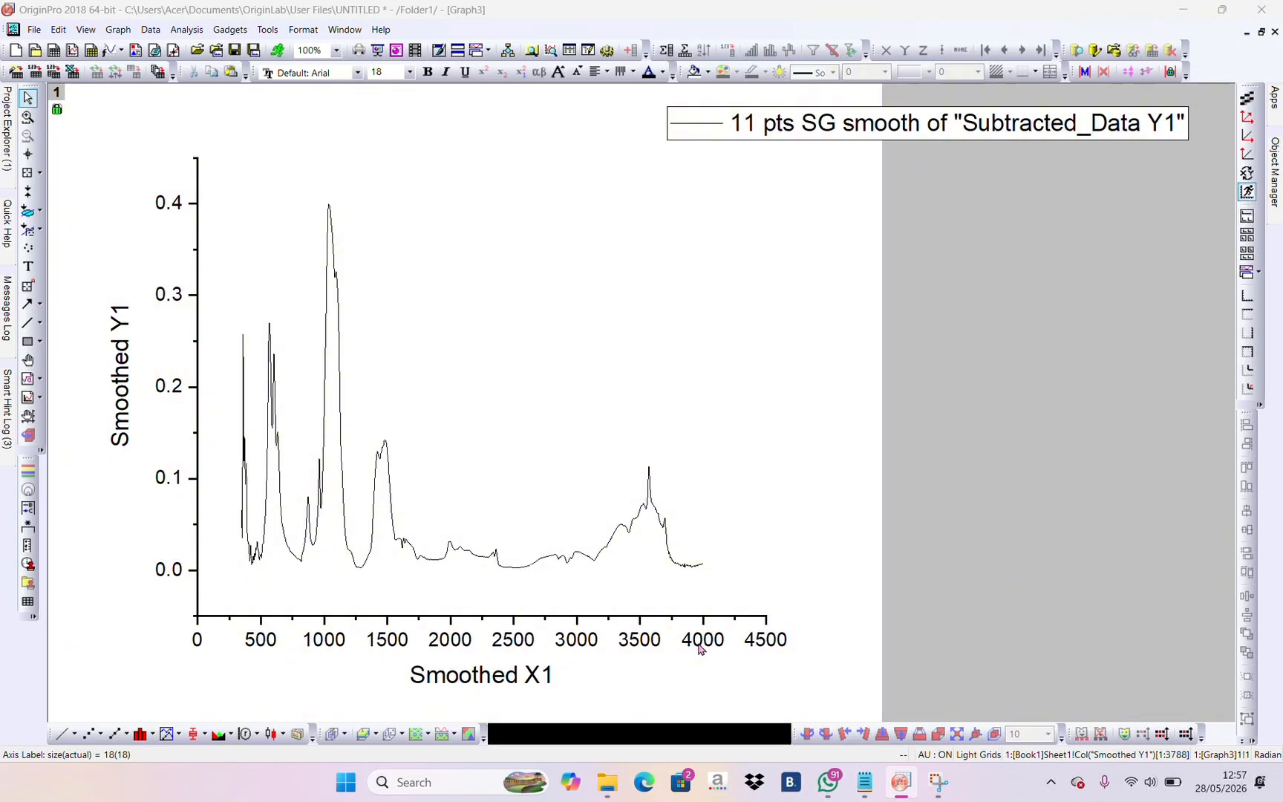
{"action": "left_click", "coordinate": [396, 65]}
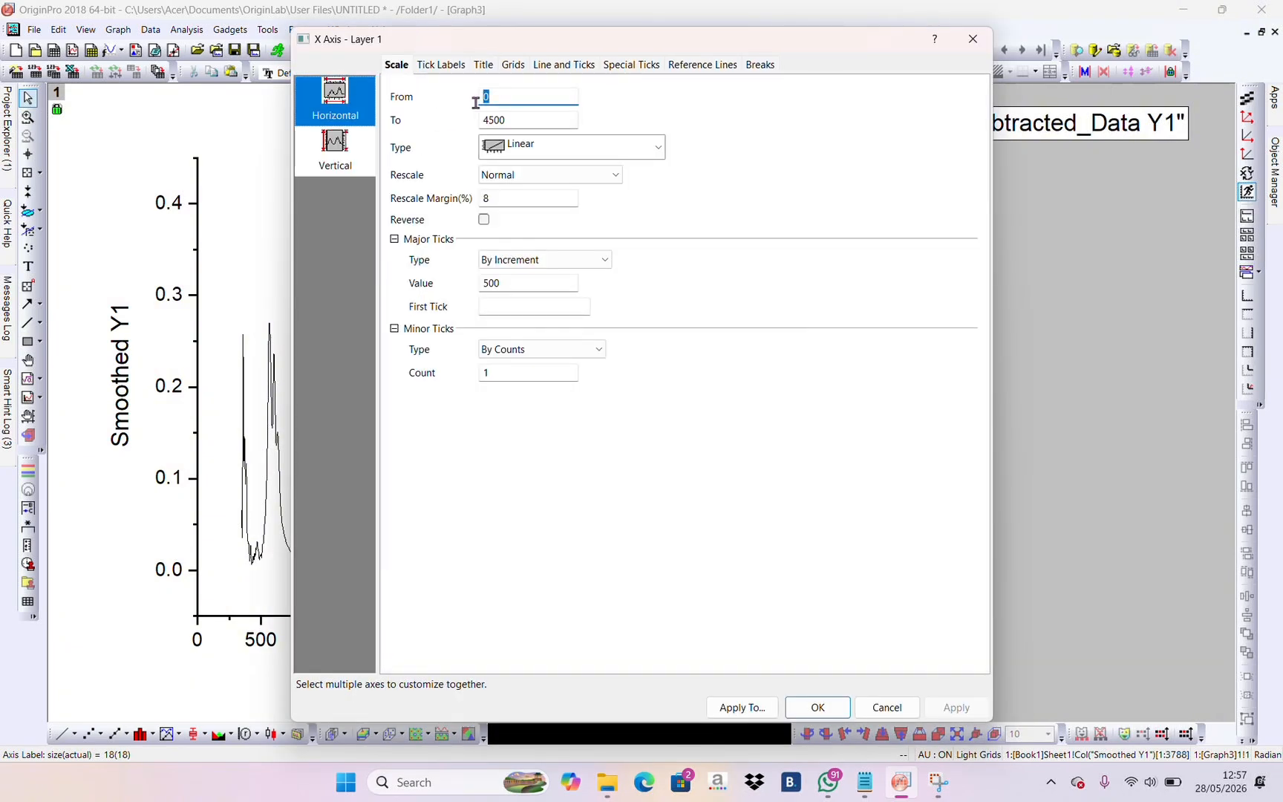
{"action": "type", "text": "4000"}
{"action": "double_click", "coordinate": [487, 120]}
{"action": "type", "text": "40"}
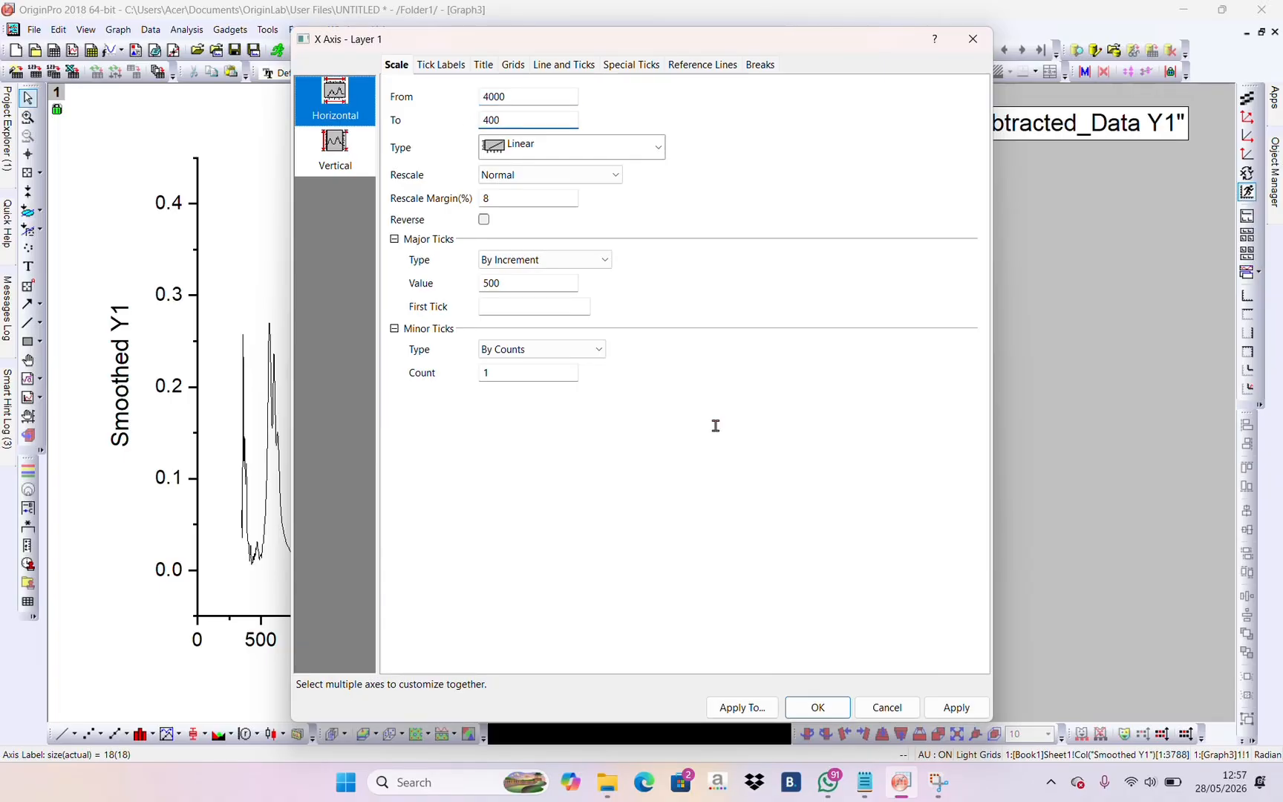
{"action": "left_click", "coordinate": [818, 707]}
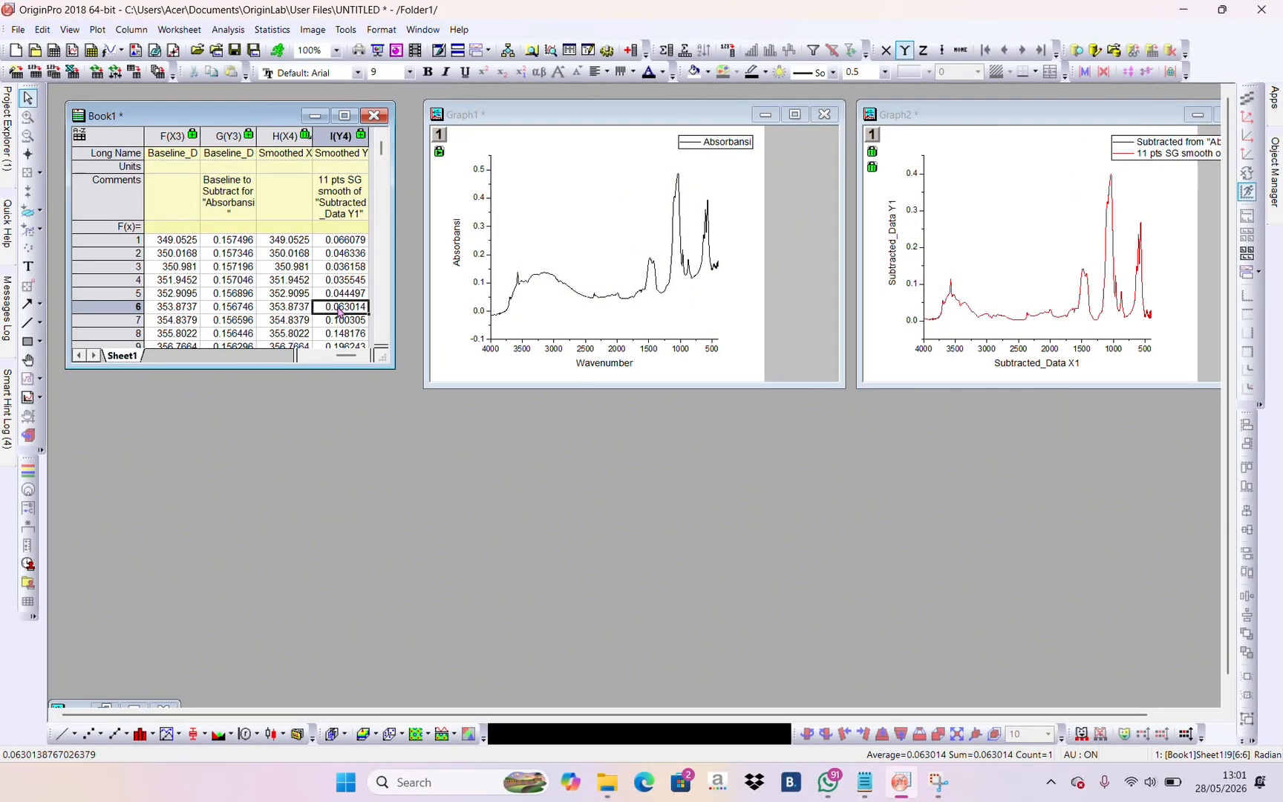
Plot the smoothed data in columns H(X4) and I(Y4), rows 645 to 884, as a new line graph and maximize its window
{"action": "scroll", "coordinate": [346, 314], "scroll_direction": "down", "scroll_amount": 20}
{"action": "scroll", "coordinate": [338, 313], "scroll_direction": "down", "scroll_amount": 16}
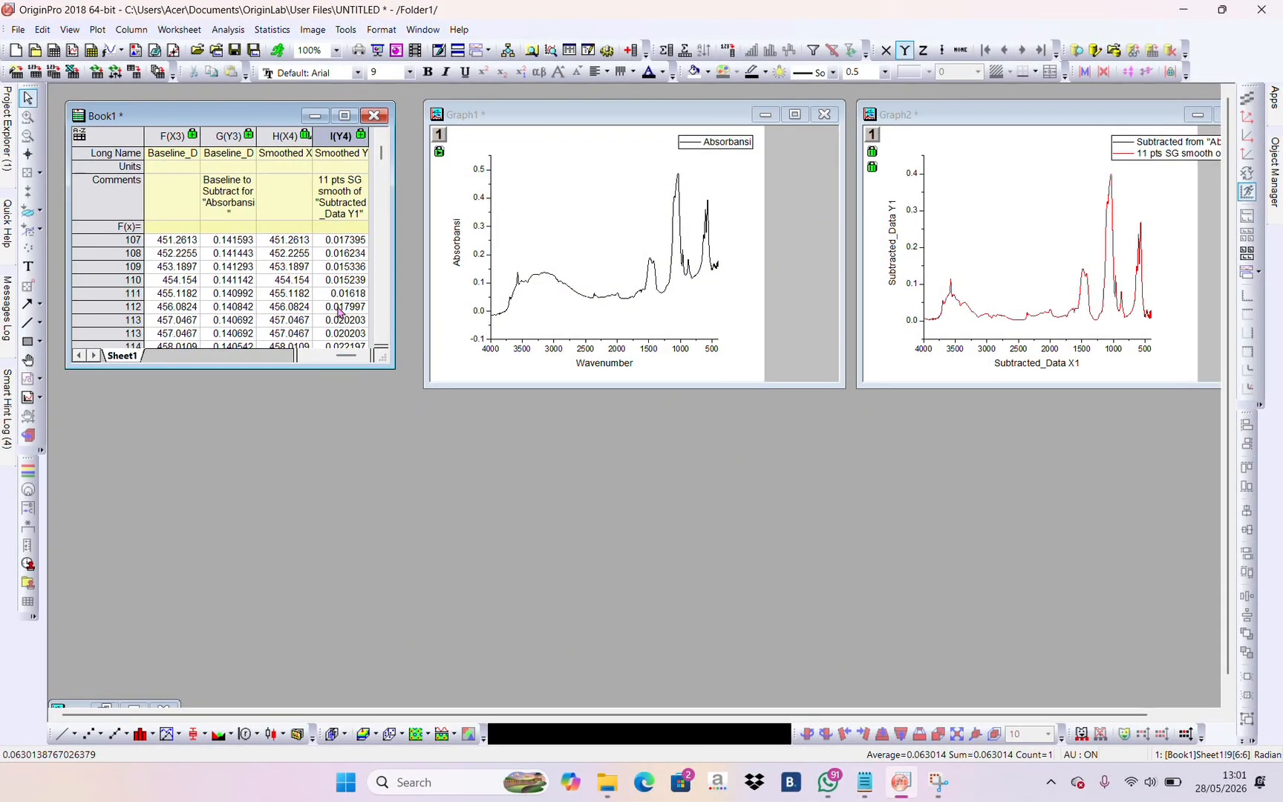
{"action": "scroll", "coordinate": [339, 312], "scroll_direction": "down", "scroll_amount": 16}
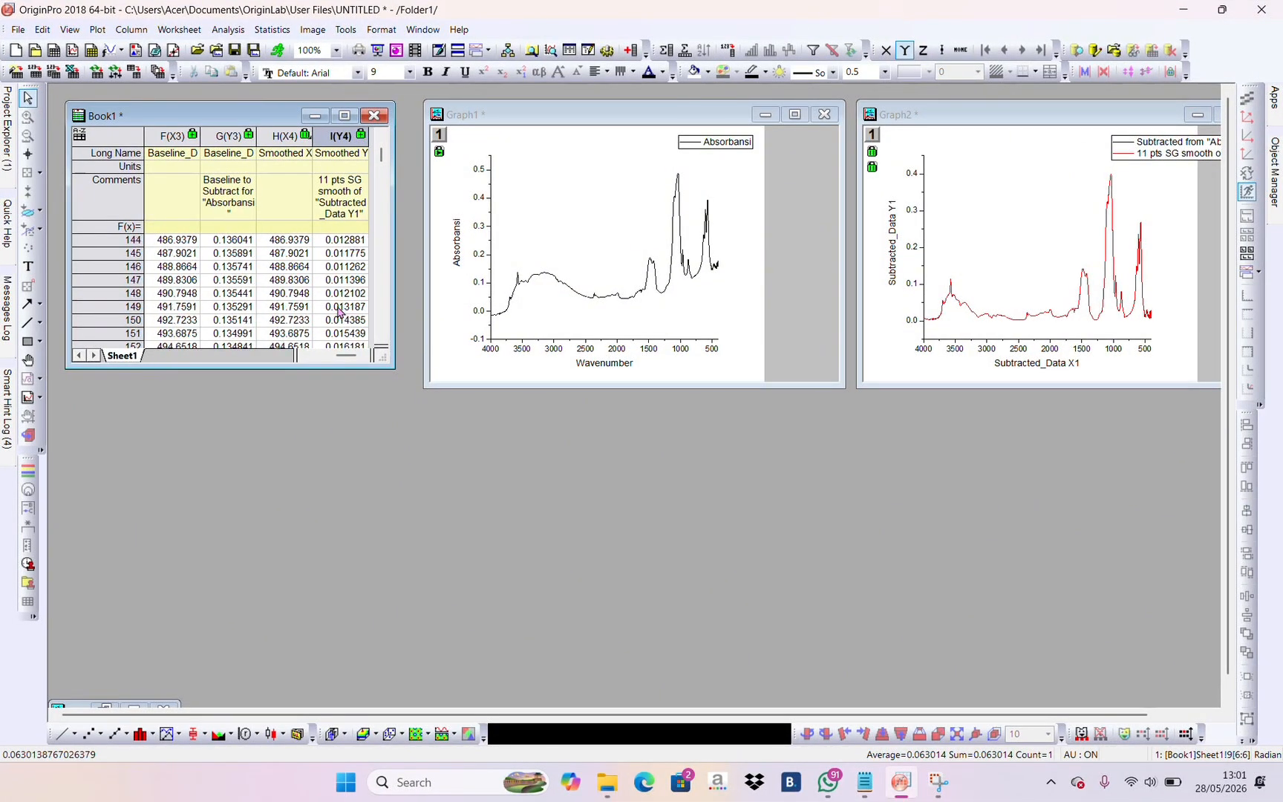
{"action": "scroll", "coordinate": [339, 312], "scroll_direction": "down", "scroll_amount": 7}
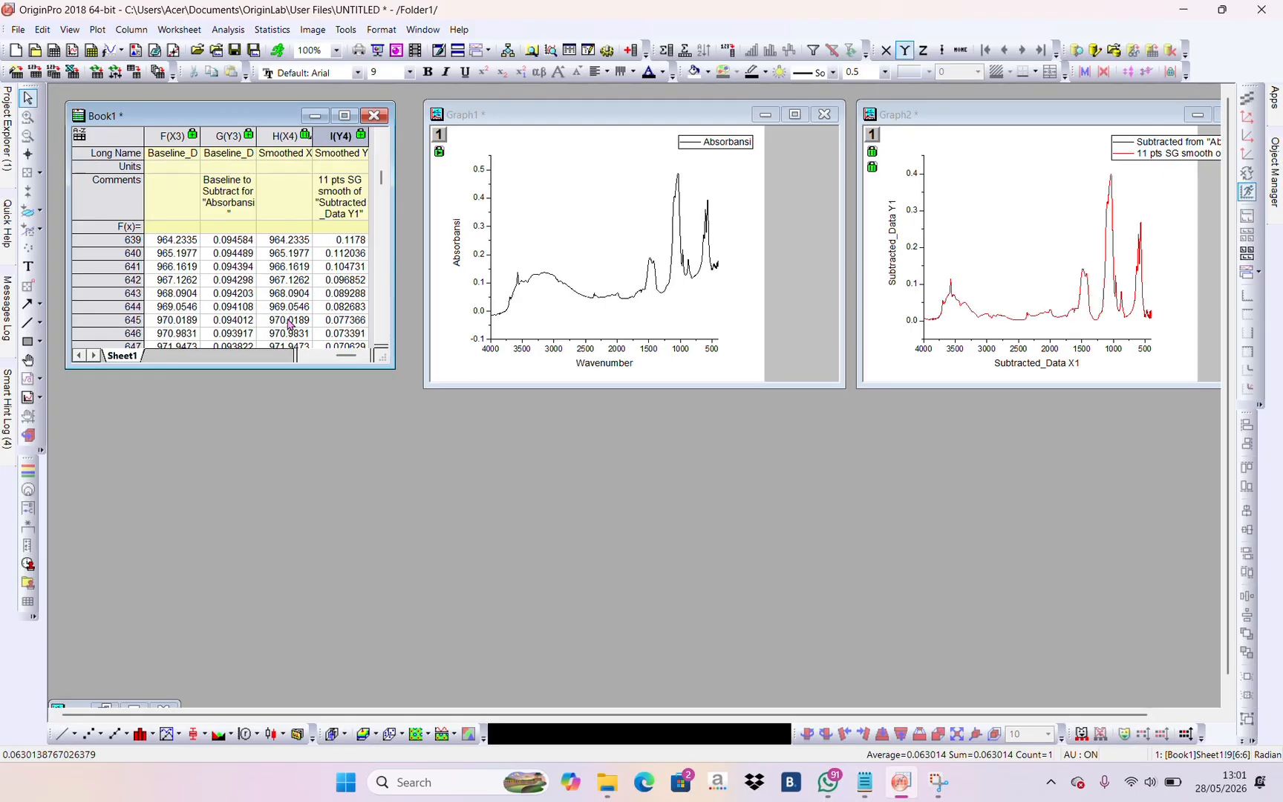
{"action": "left_click_drag", "start_coordinate": [275, 276], "coordinate": [328, 310]}
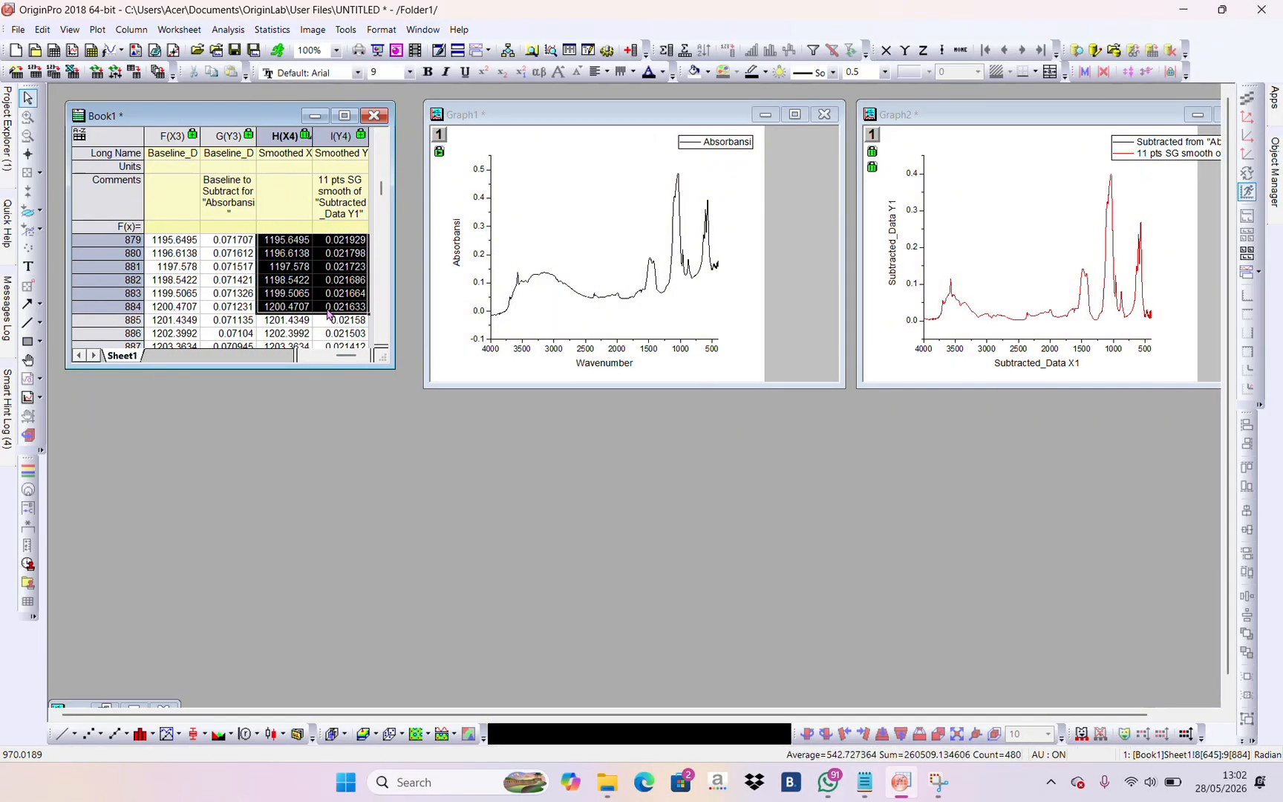
{"action": "left_click", "coordinate": [97, 30]}
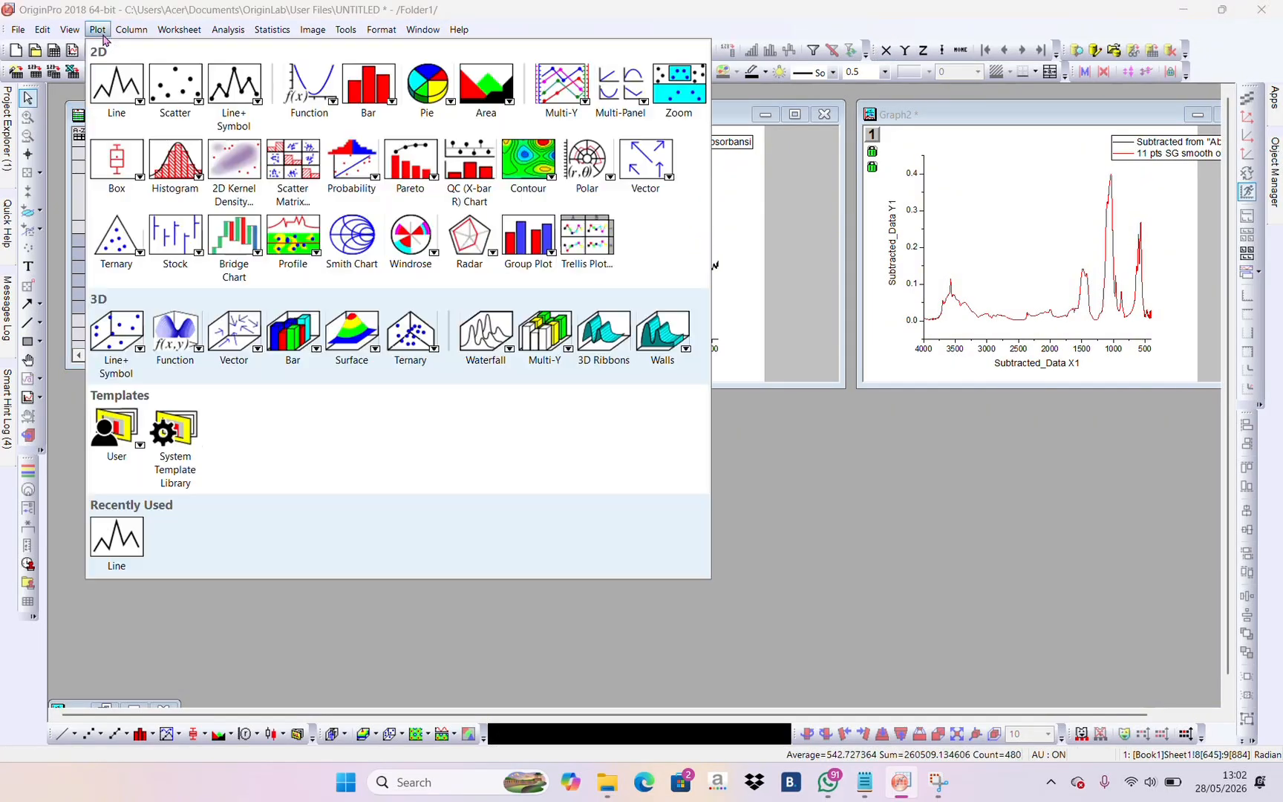
{"action": "mouse_move", "coordinate": [128, 96]}
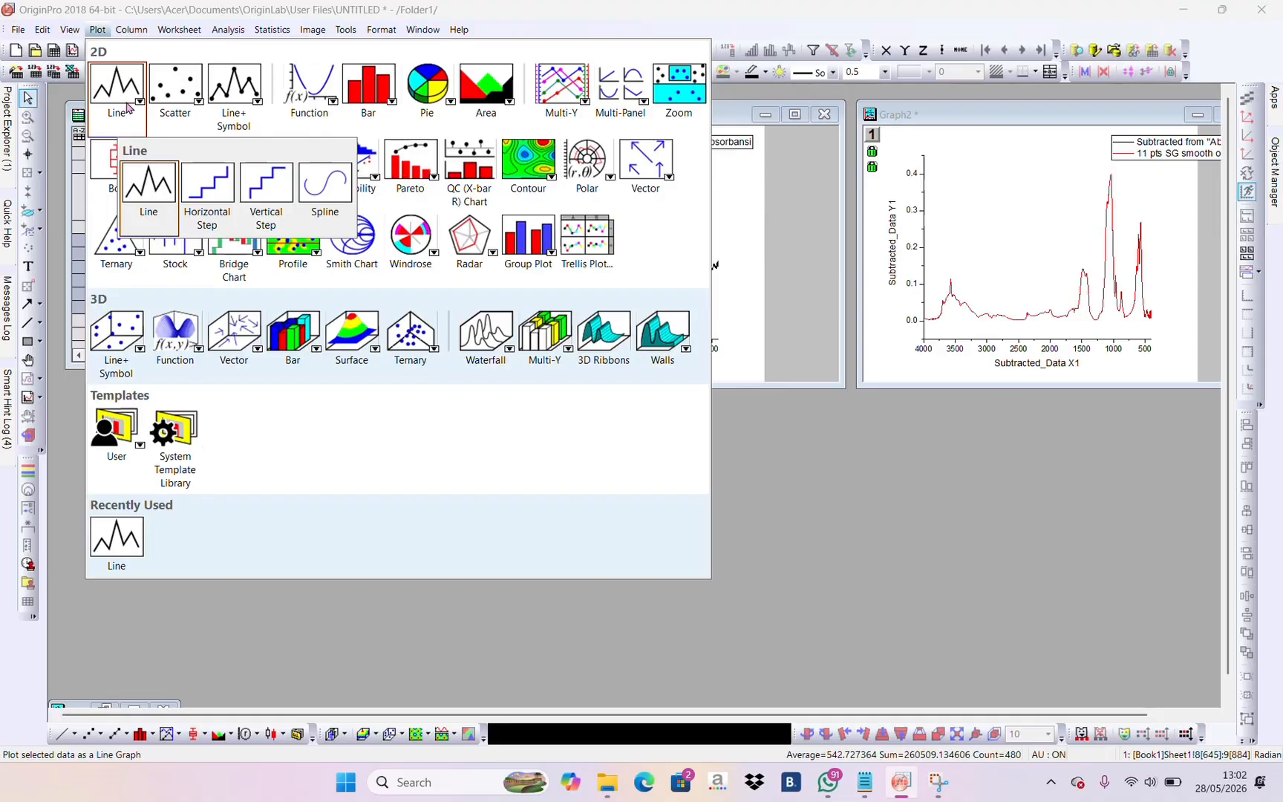
{"action": "left_click", "coordinate": [132, 191]}
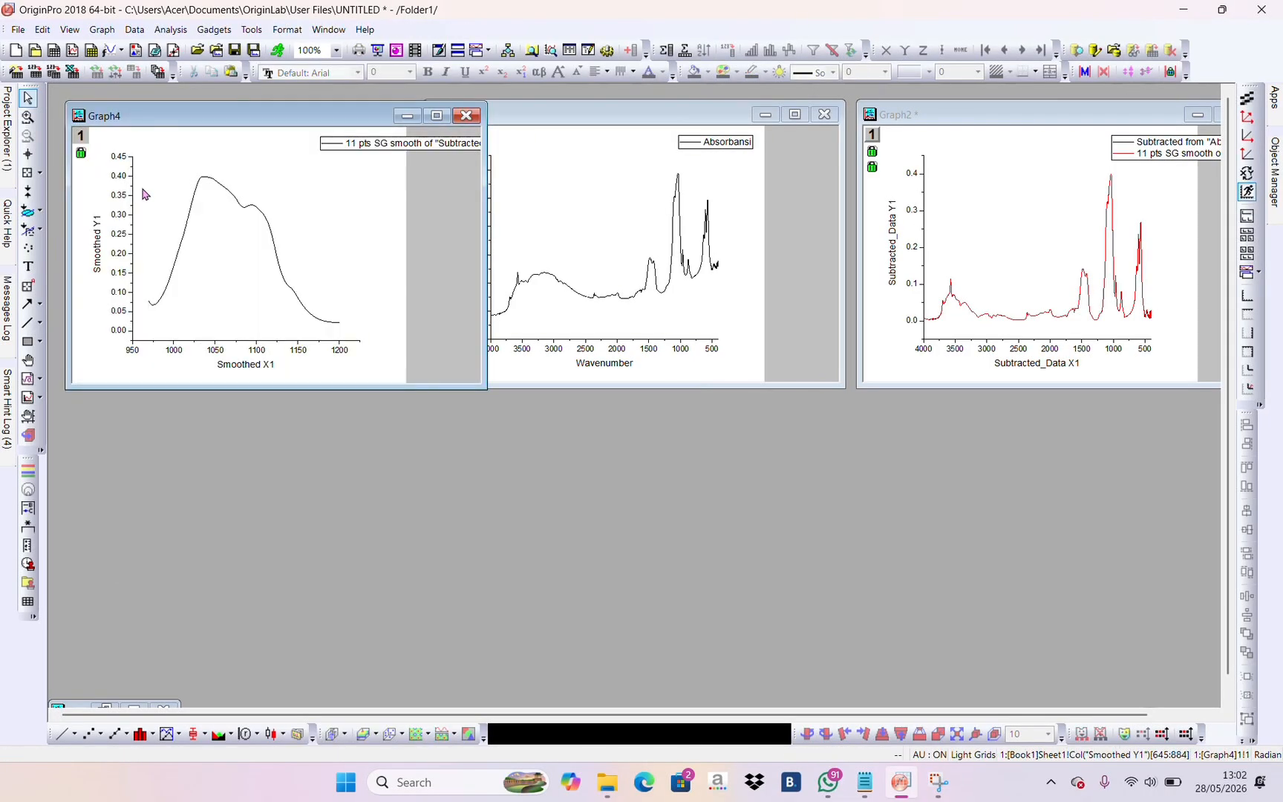
{"action": "left_click", "coordinate": [436, 117]}
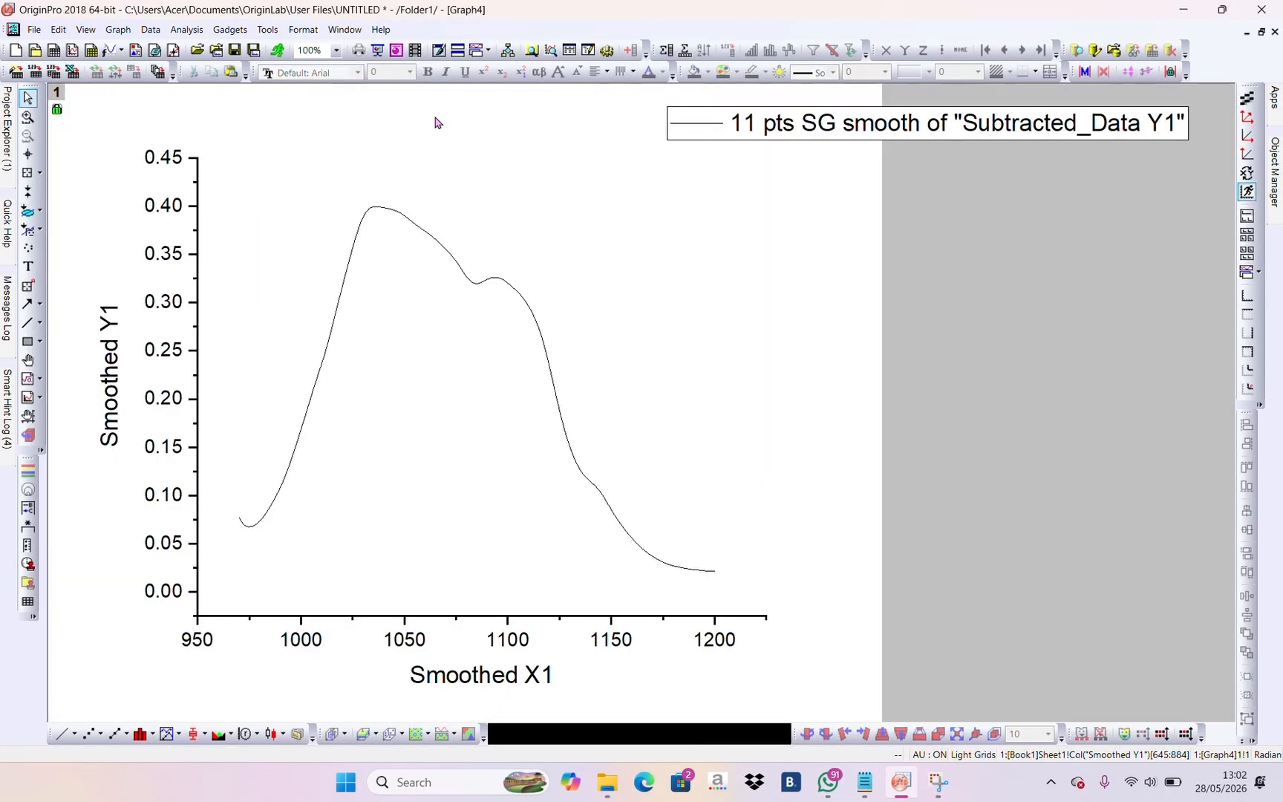
Set the X axis scale of the new partial spectrum graph to run from 1200 to 970
{"action": "left_click", "coordinate": [726, 648]}
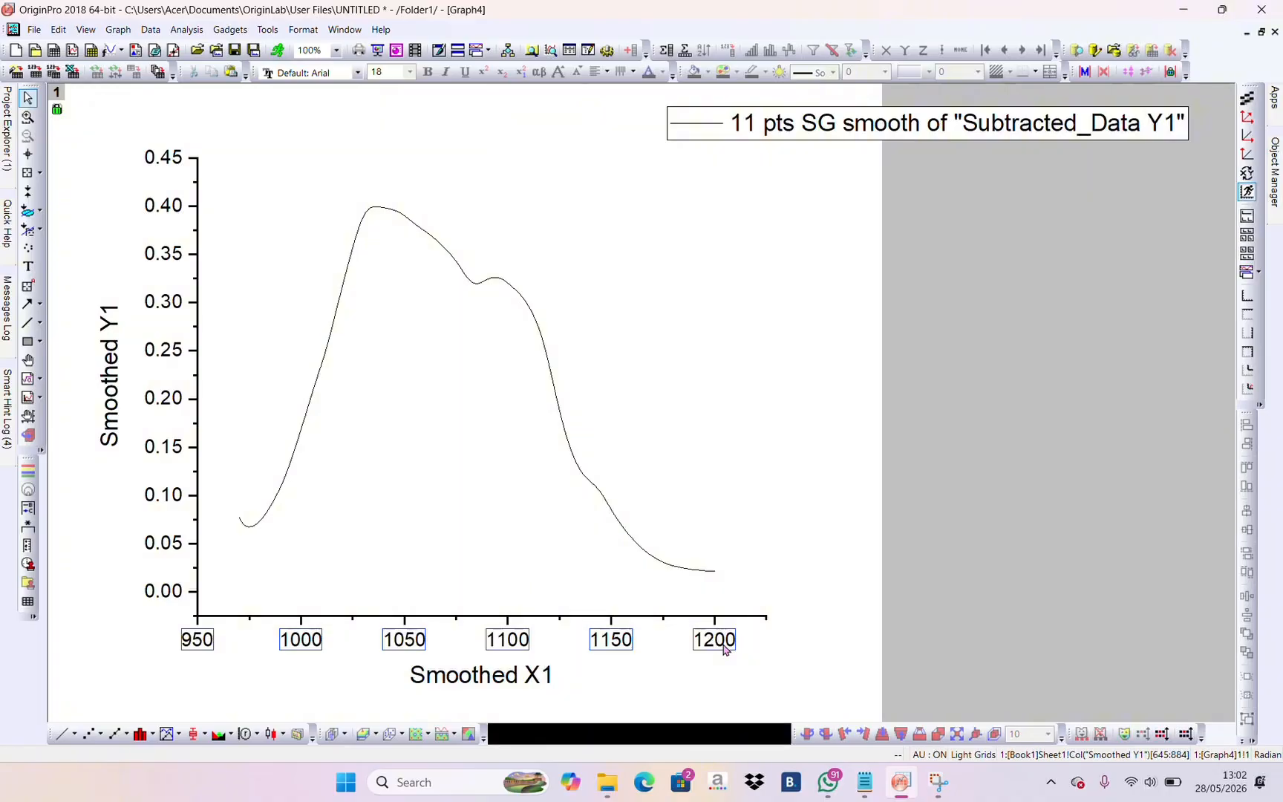
{"action": "double_click", "coordinate": [724, 645]}
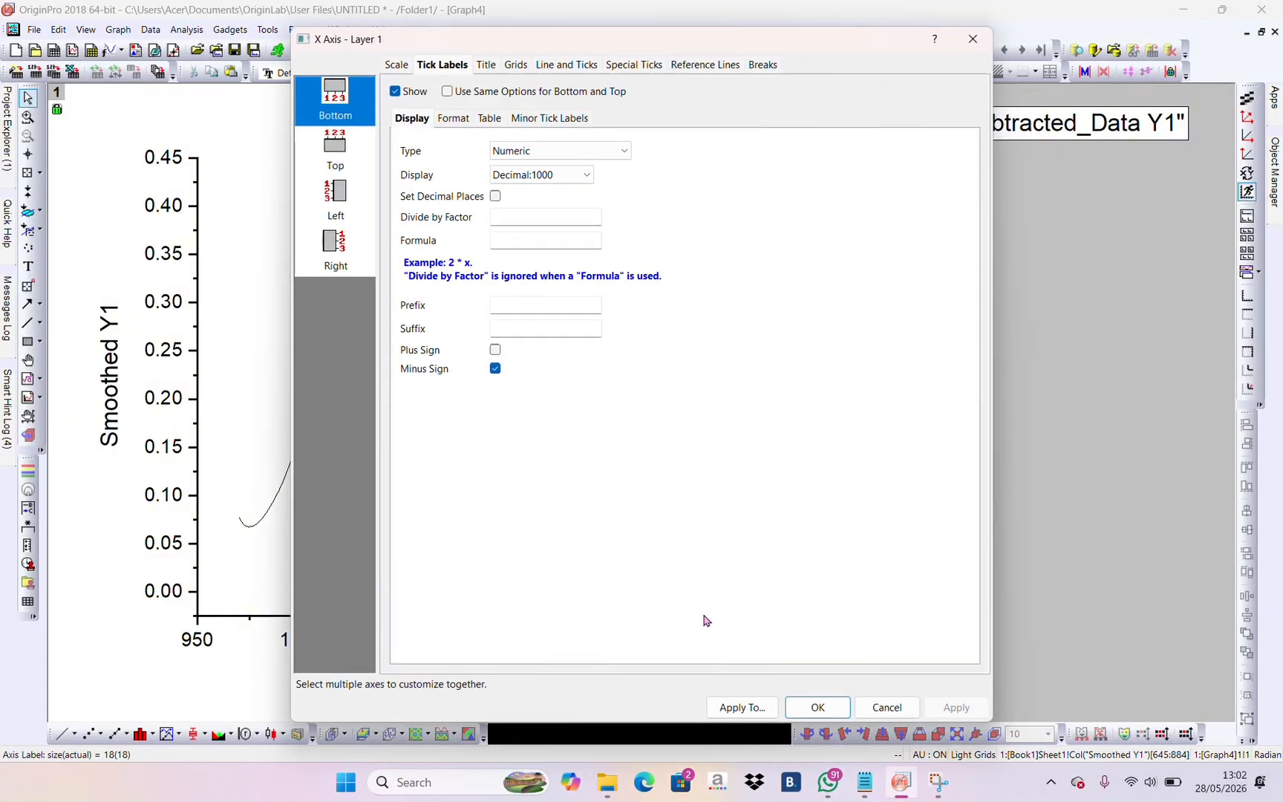
{"action": "left_click", "coordinate": [408, 67]}
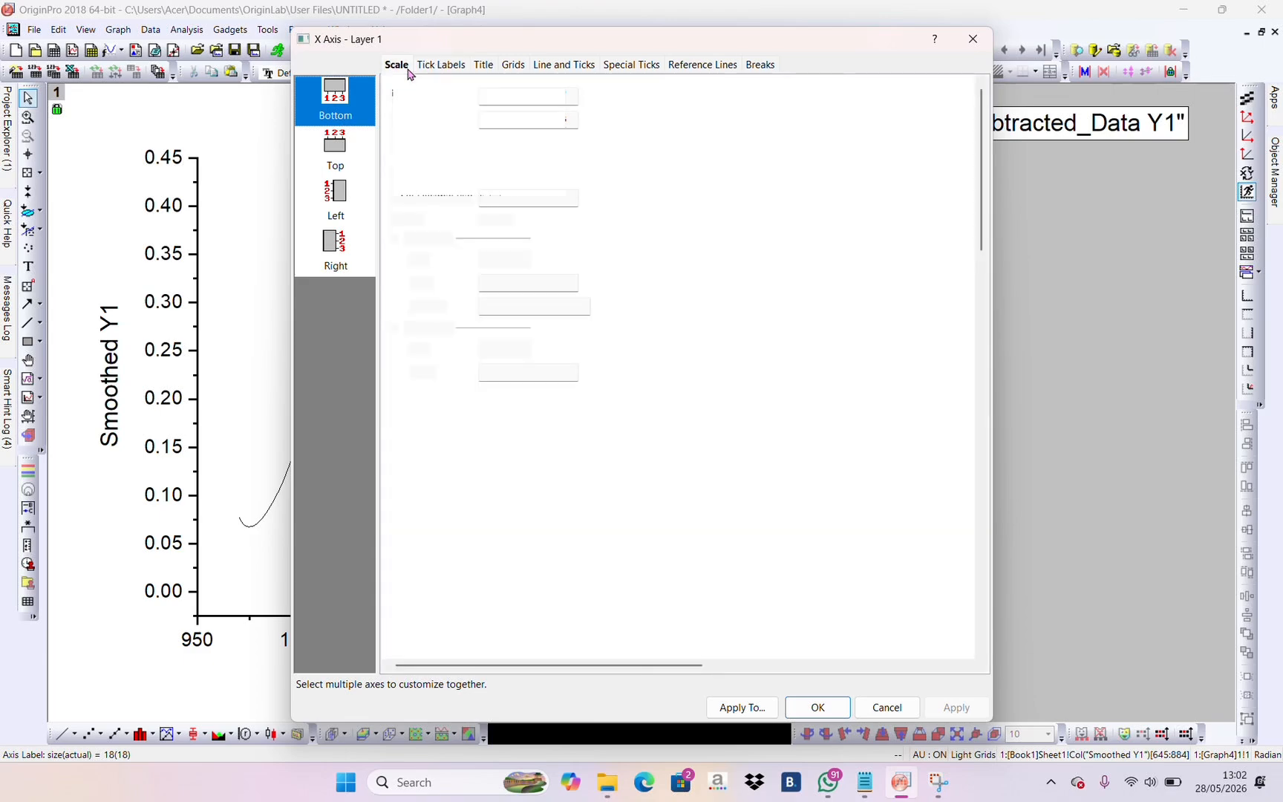
{"action": "double_click", "coordinate": [524, 99]}
{"action": "type", "text": "1"}
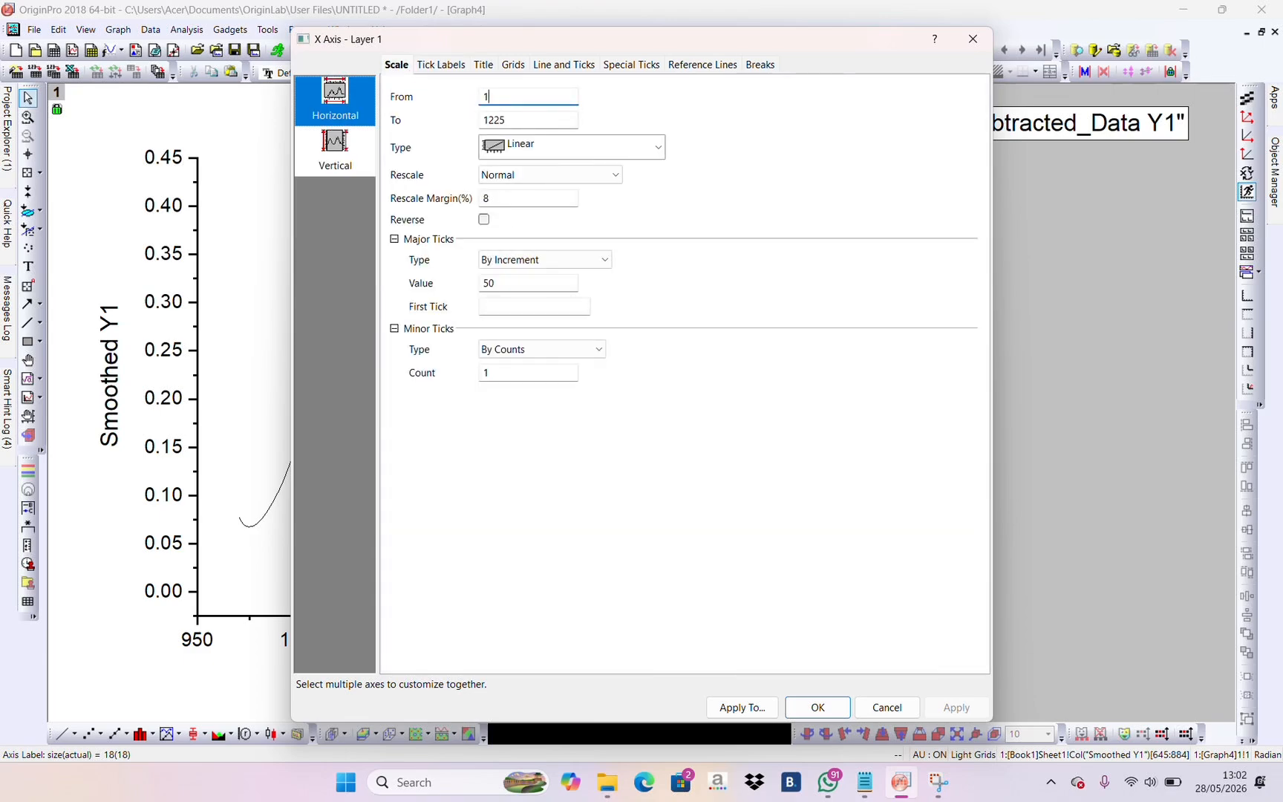
{"action": "type", "text": "200"}
{"action": "double_click", "coordinate": [484, 120]}
{"action": "type", "text": "970"}
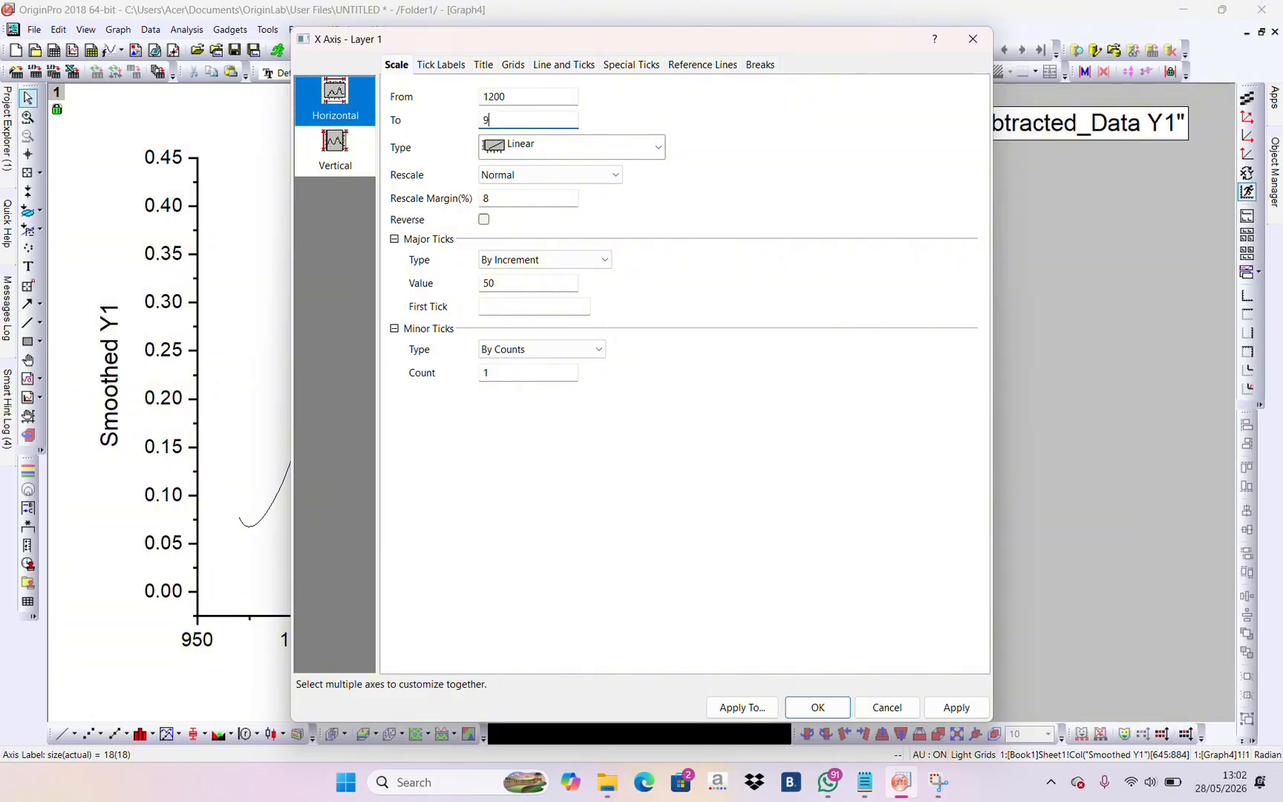
{"action": "left_click", "coordinate": [820, 706]}
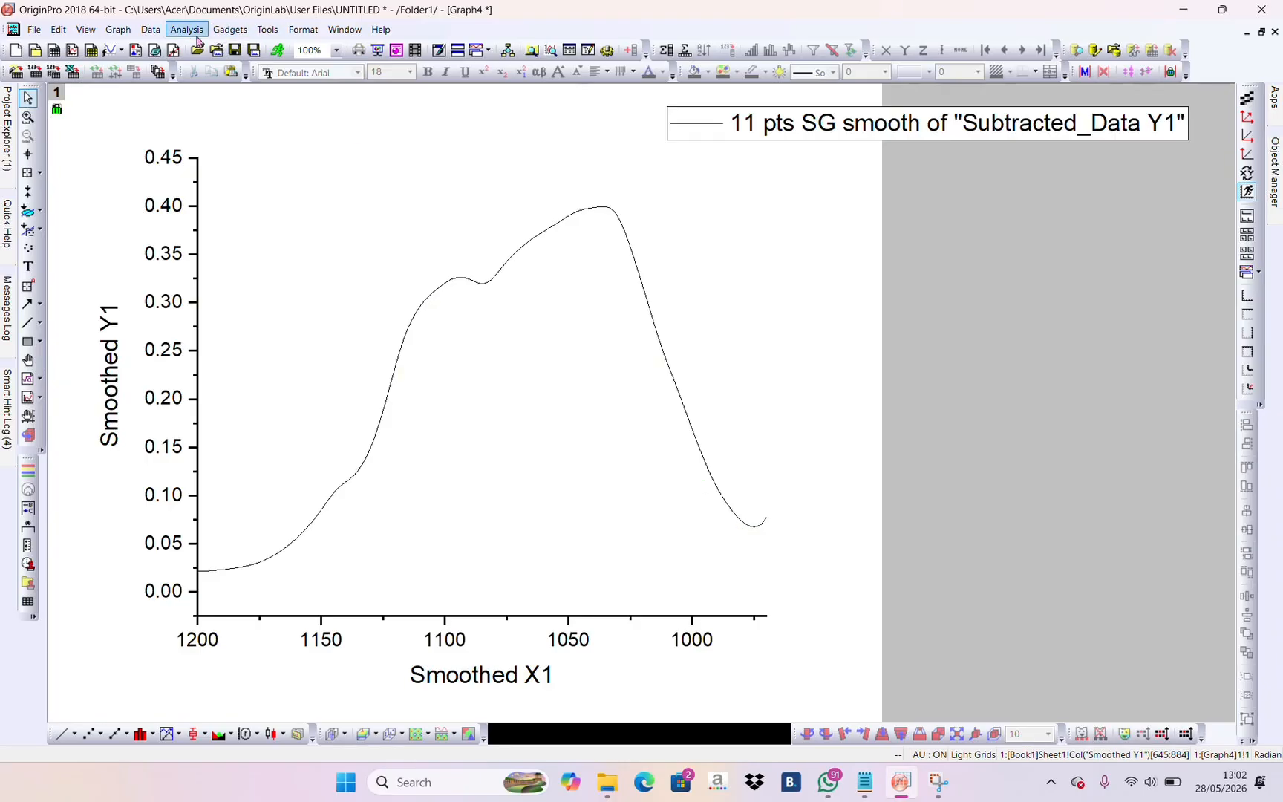
Change the end value of the partial spectrum graph's X axis scale to 990
{"action": "double_click", "coordinate": [710, 639]}
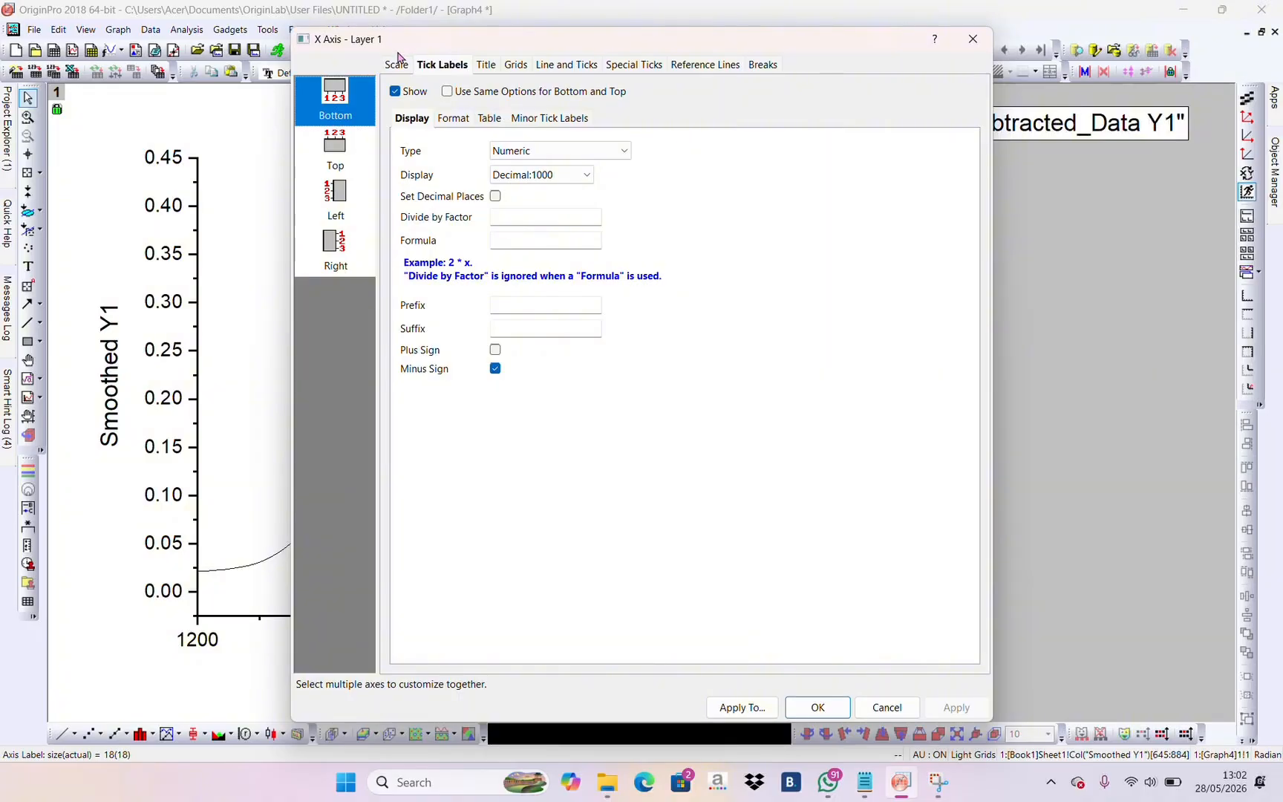
{"action": "left_click", "coordinate": [398, 62]}
{"action": "left_click", "coordinate": [513, 120]}
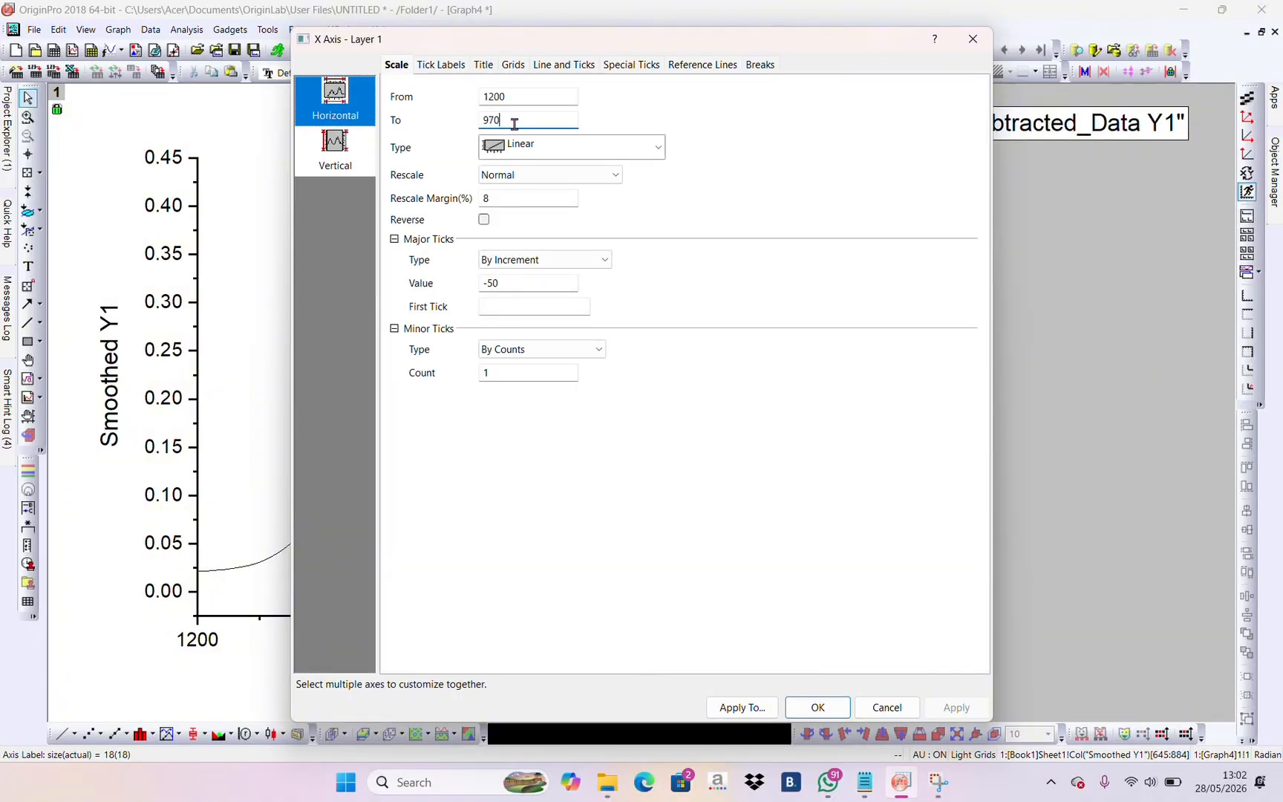
{"action": "left_click_drag", "start_coordinate": [514, 124], "coordinate": [475, 125]}
{"action": "type", "text": "990"}
{"action": "left_click", "coordinate": [815, 706]}
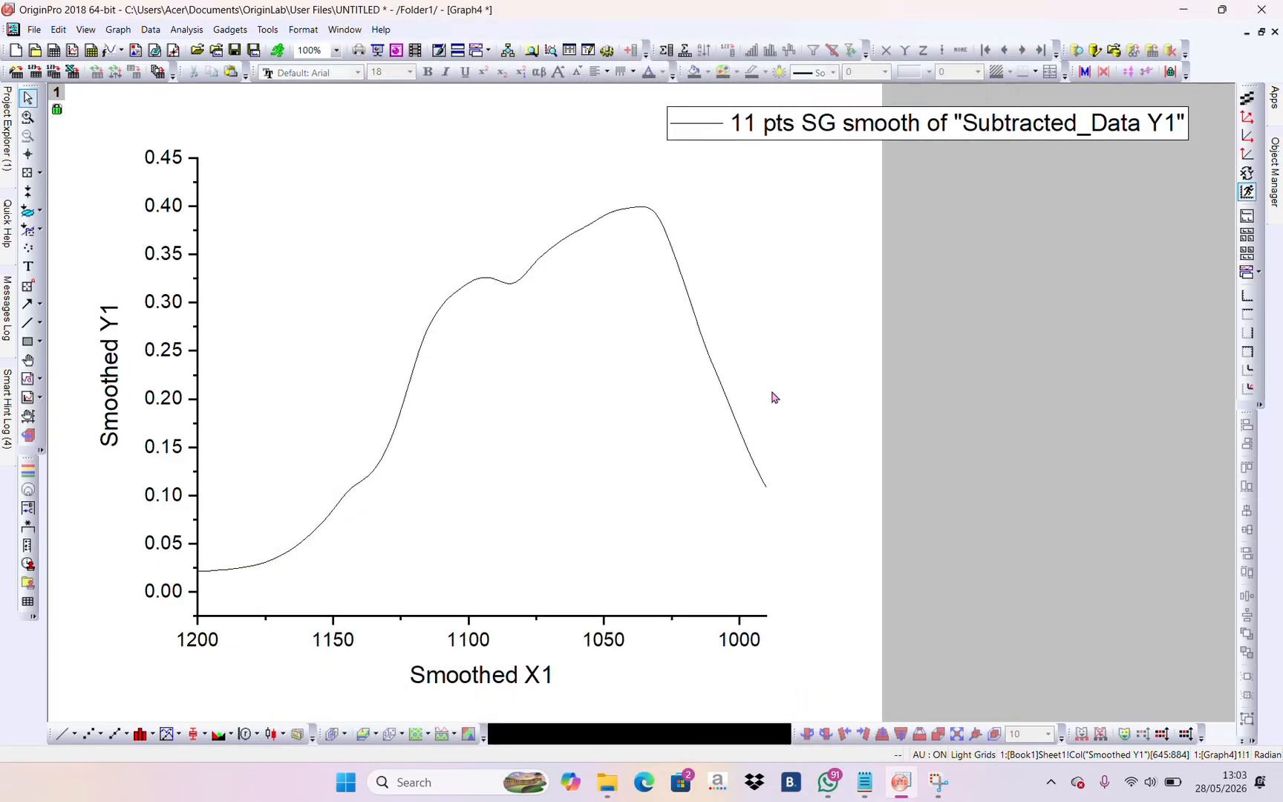
Start a Multiple Peak Fit on the smoothed curve with Gaussian as the peak function
{"action": "left_click", "coordinate": [187, 30]}
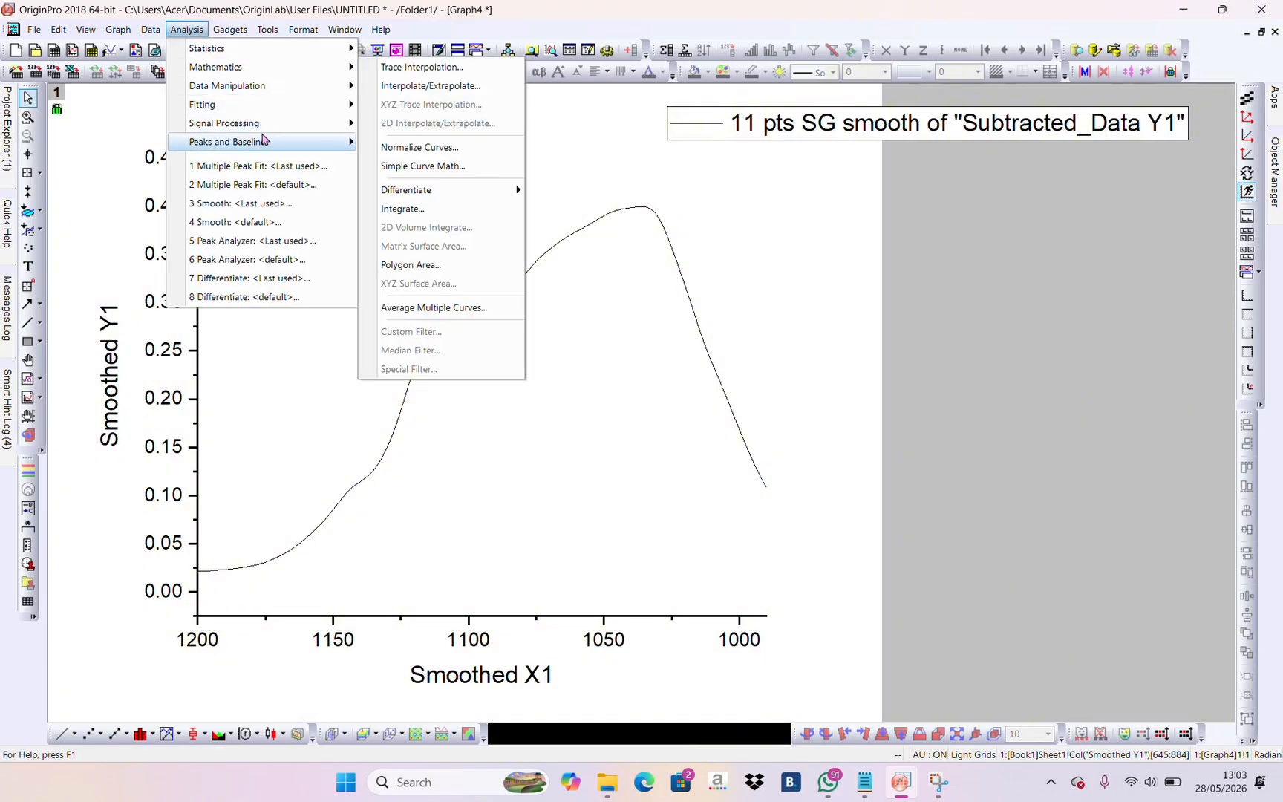
{"action": "mouse_move", "coordinate": [269, 142]}
{"action": "mouse_move", "coordinate": [451, 149]}
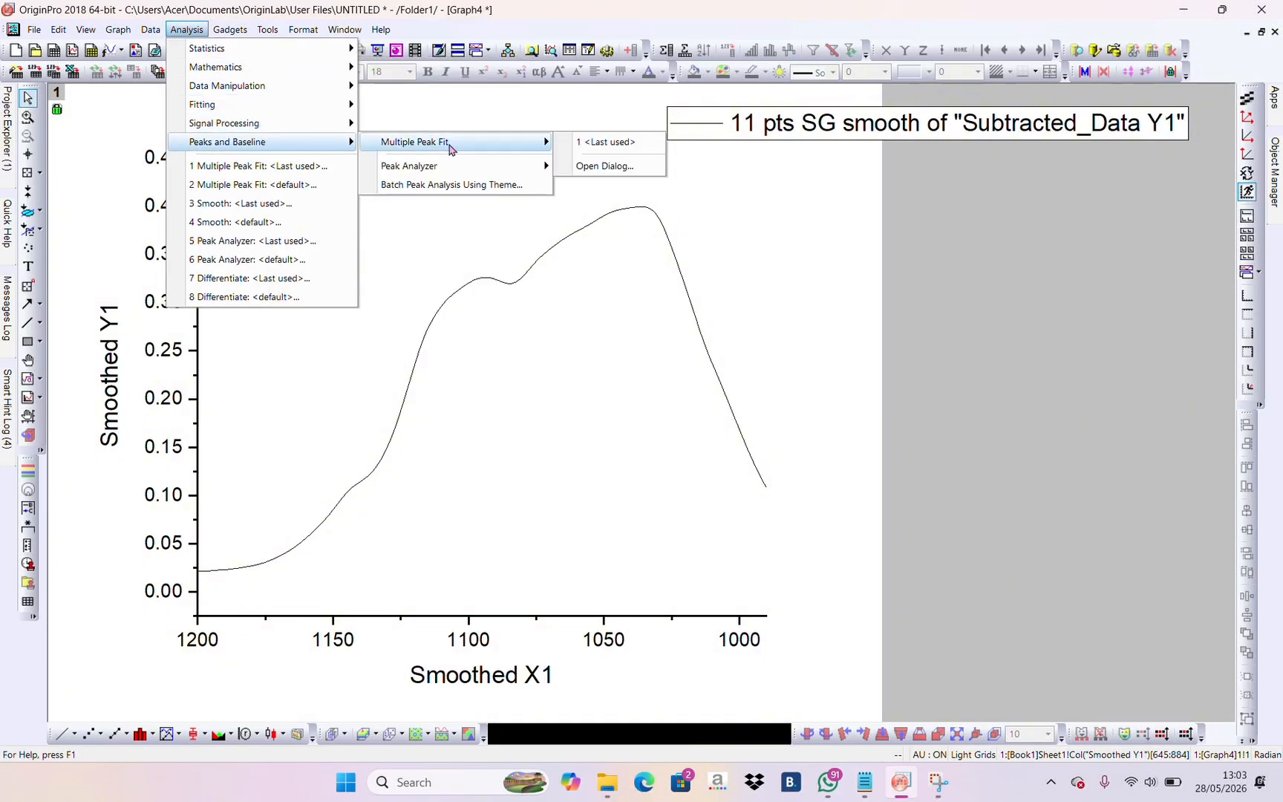
{"action": "left_click", "coordinate": [603, 167]}
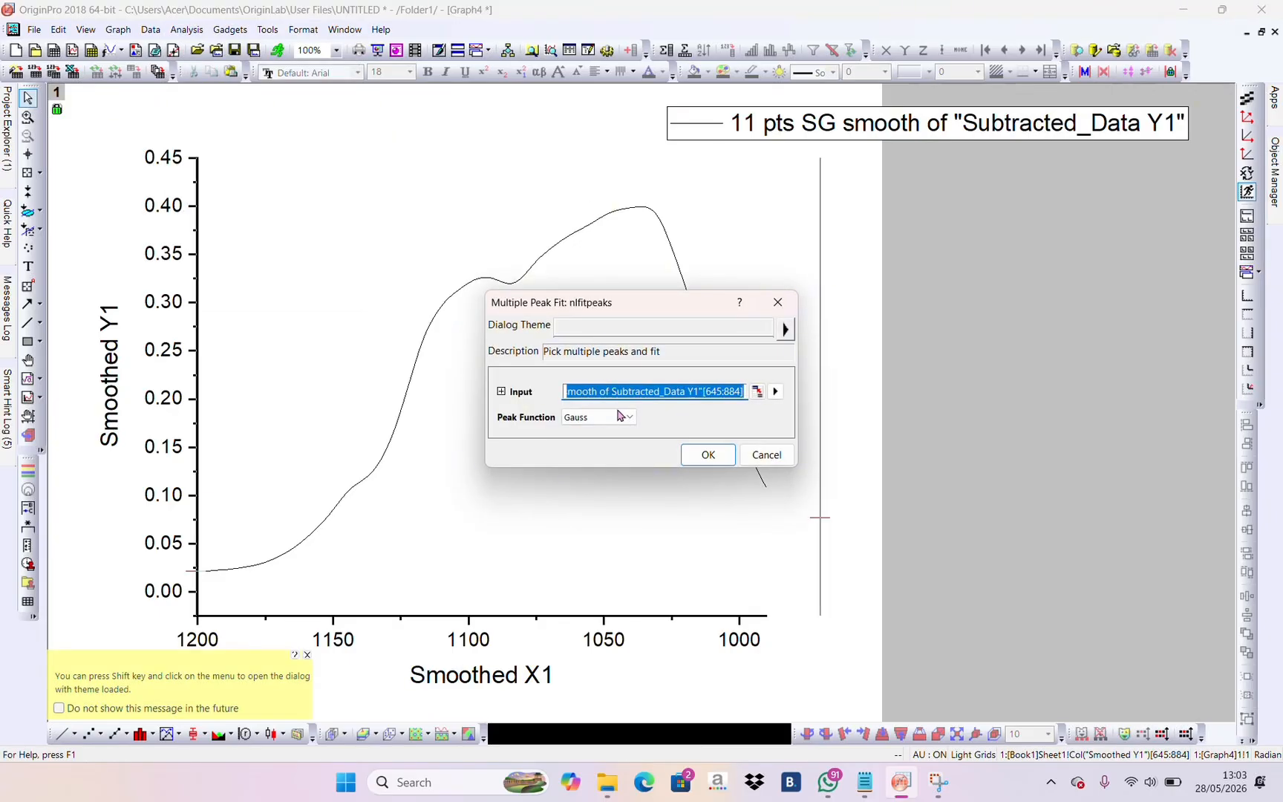
{"action": "left_click", "coordinate": [622, 418]}
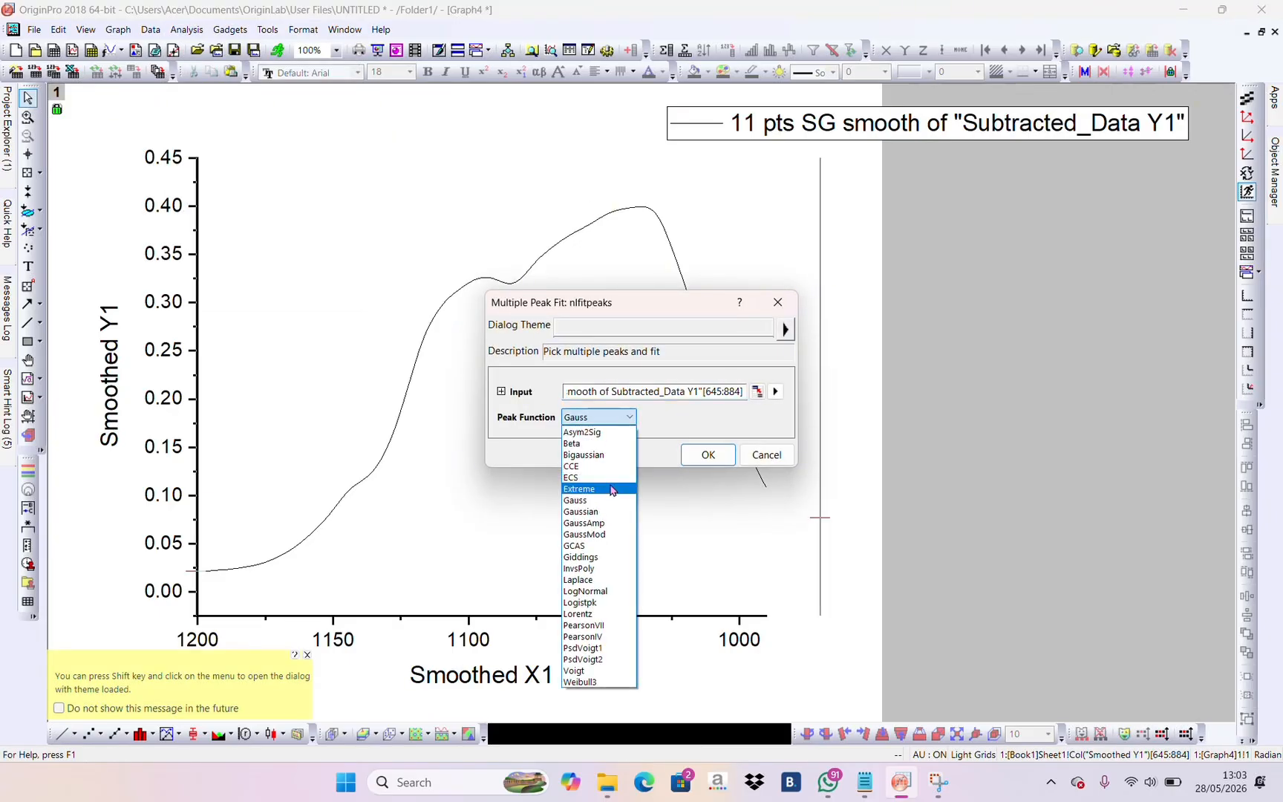
{"action": "left_click", "coordinate": [607, 512]}
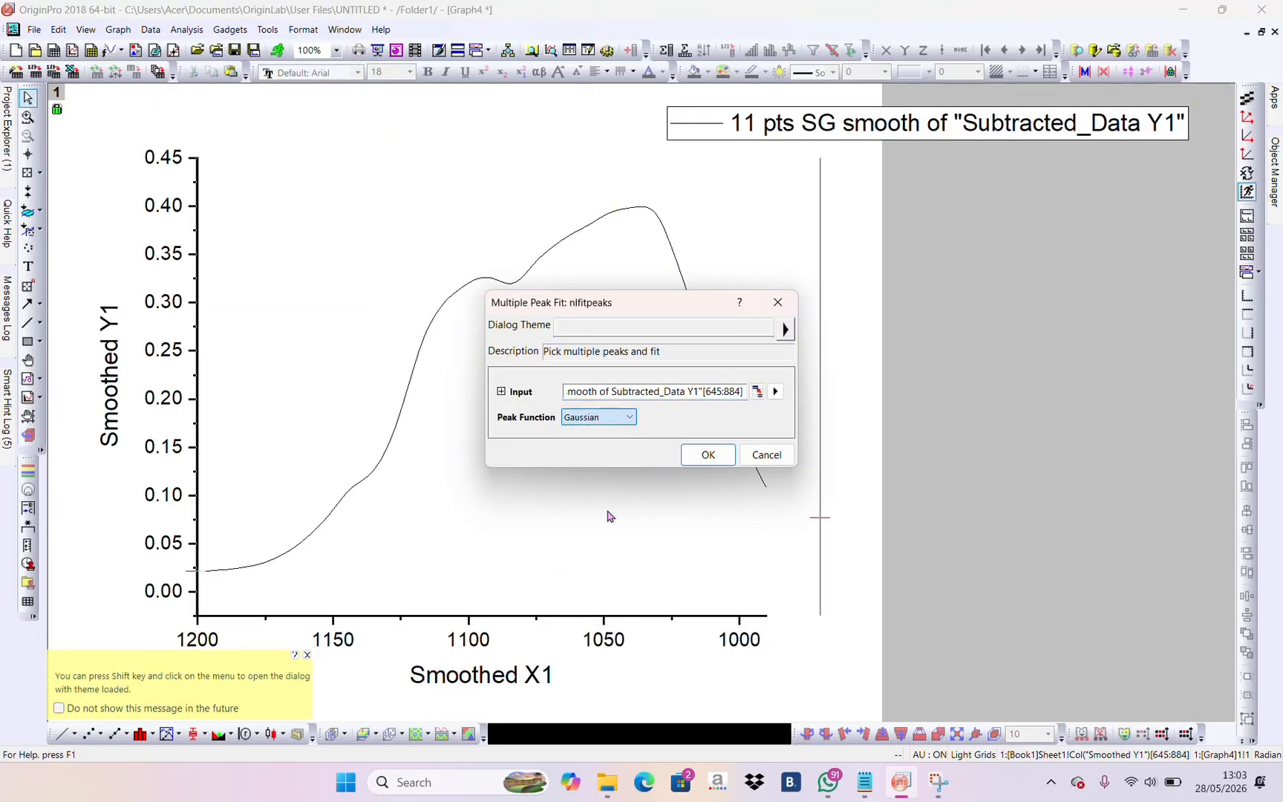
{"action": "left_click", "coordinate": [708, 454]}
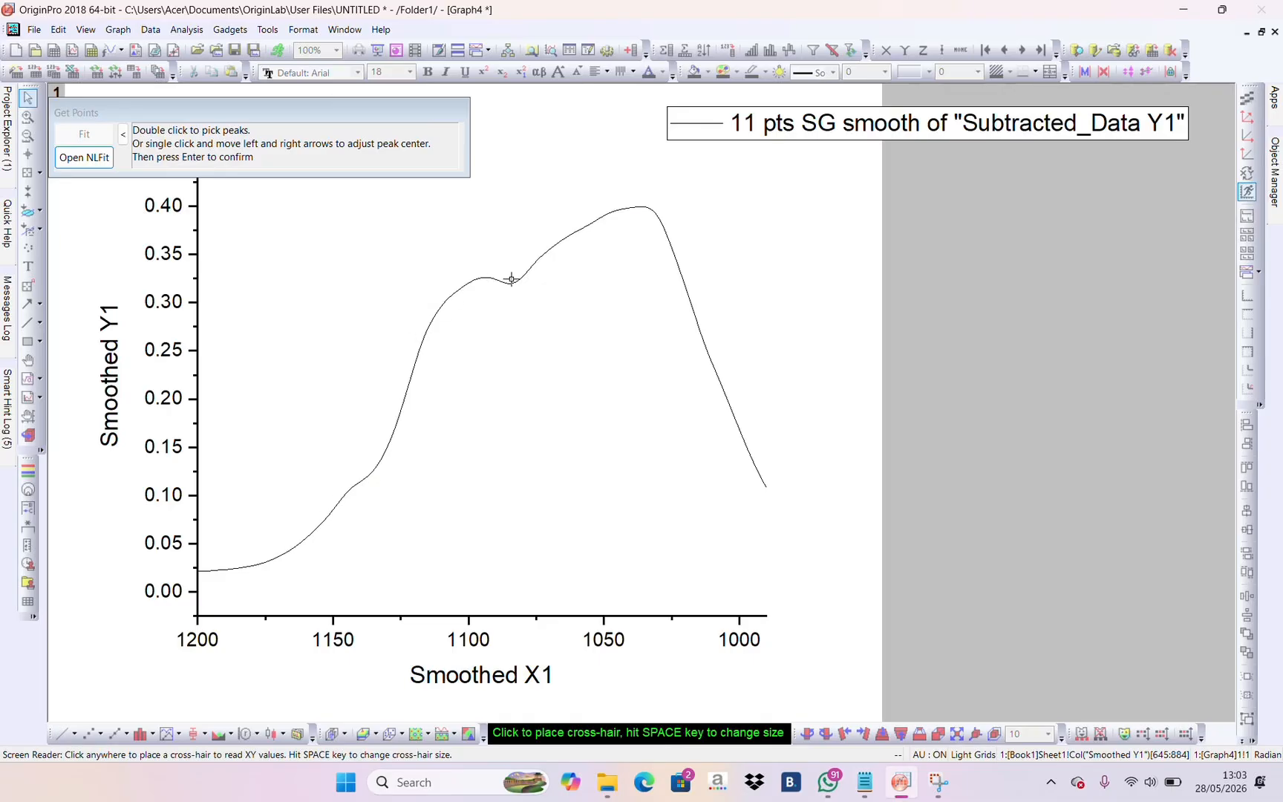
Pick three peaks on the curve at X of about 1143, 1094 and 1036
{"action": "left_click", "coordinate": [353, 486]}
{"action": "double_click", "coordinate": [353, 485]}
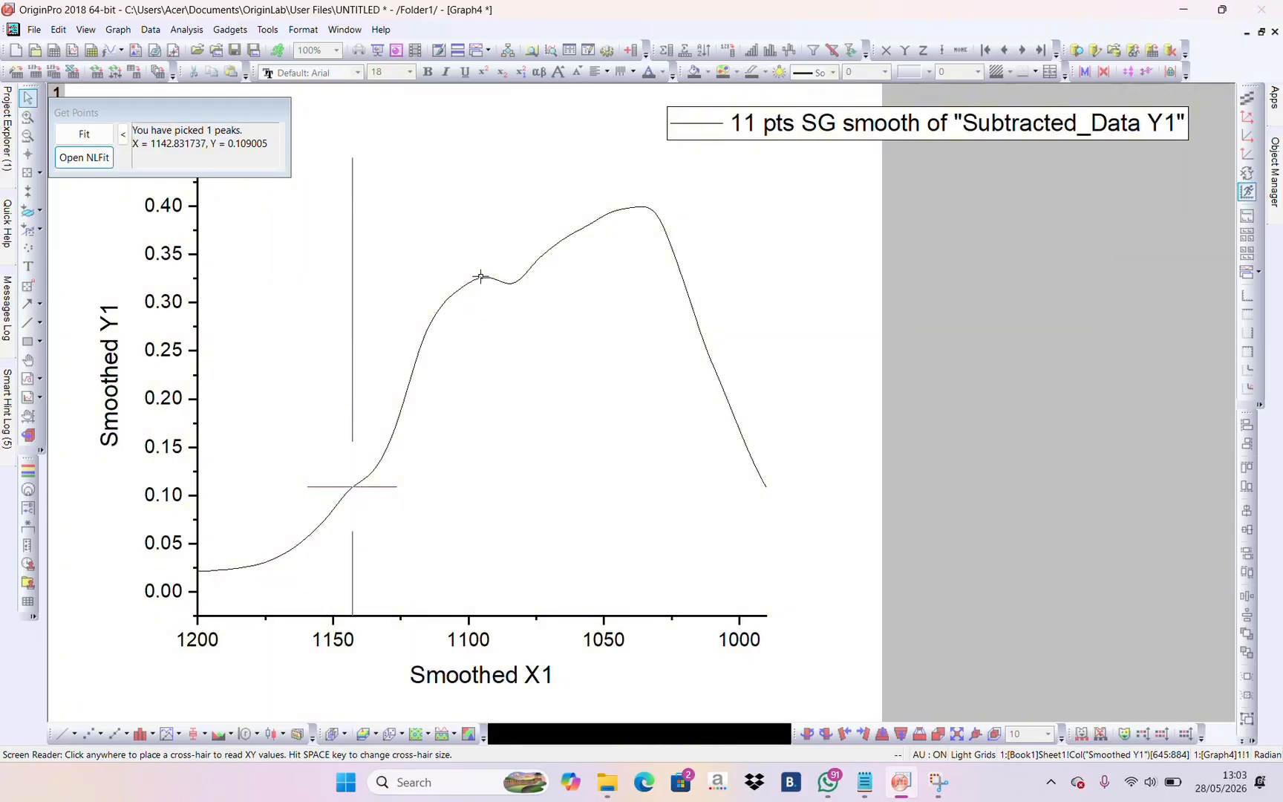
{"action": "double_click", "coordinate": [481, 278]}
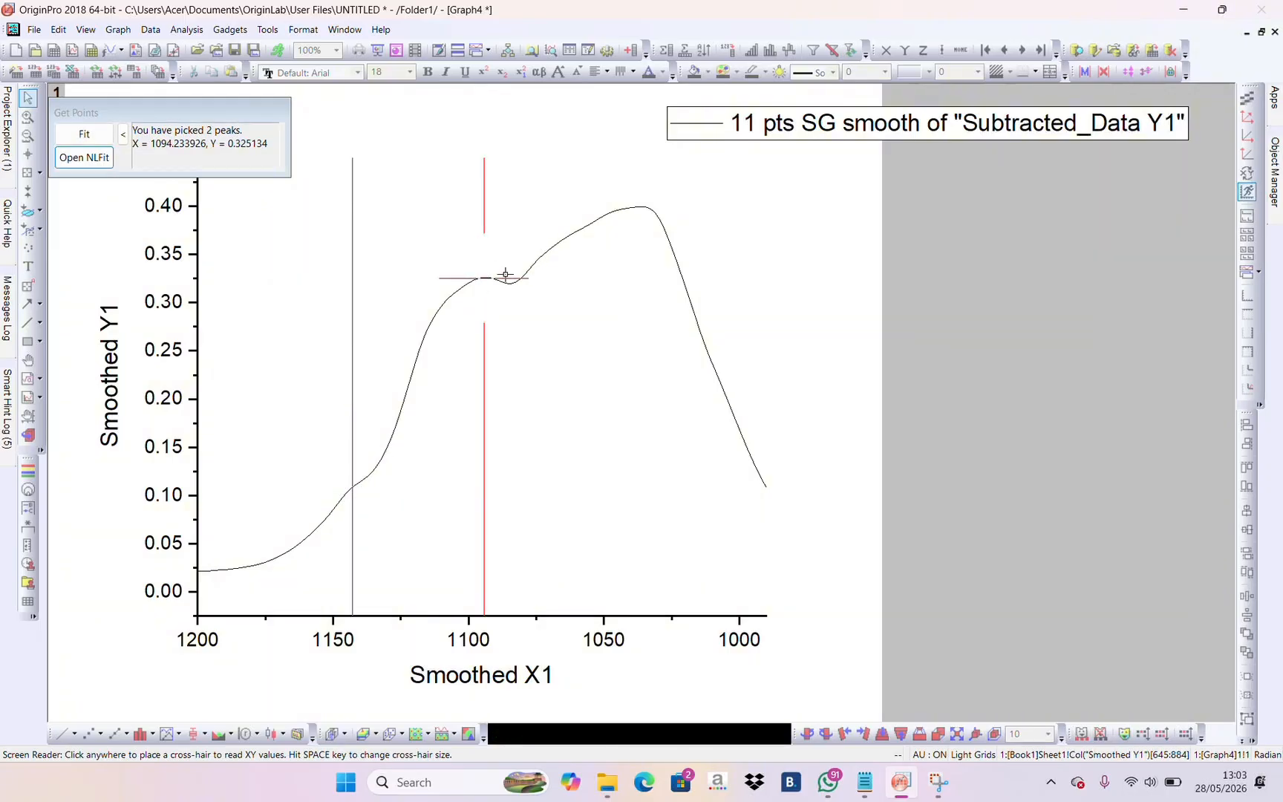
{"action": "double_click", "coordinate": [642, 207]}
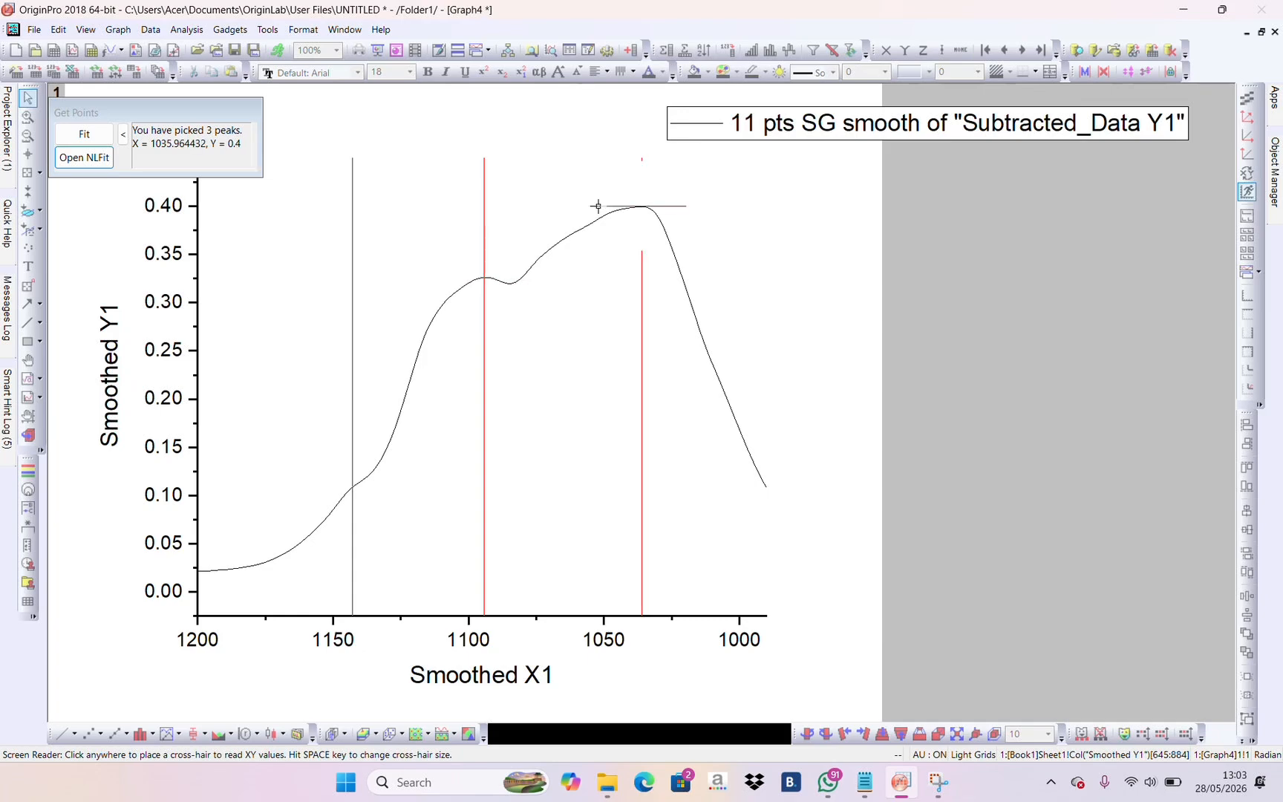
Run the Gaussian NLFit on the picked peaks until it converges, finish the fit and switch to the report sheet
{"action": "left_click", "coordinate": [82, 165]}
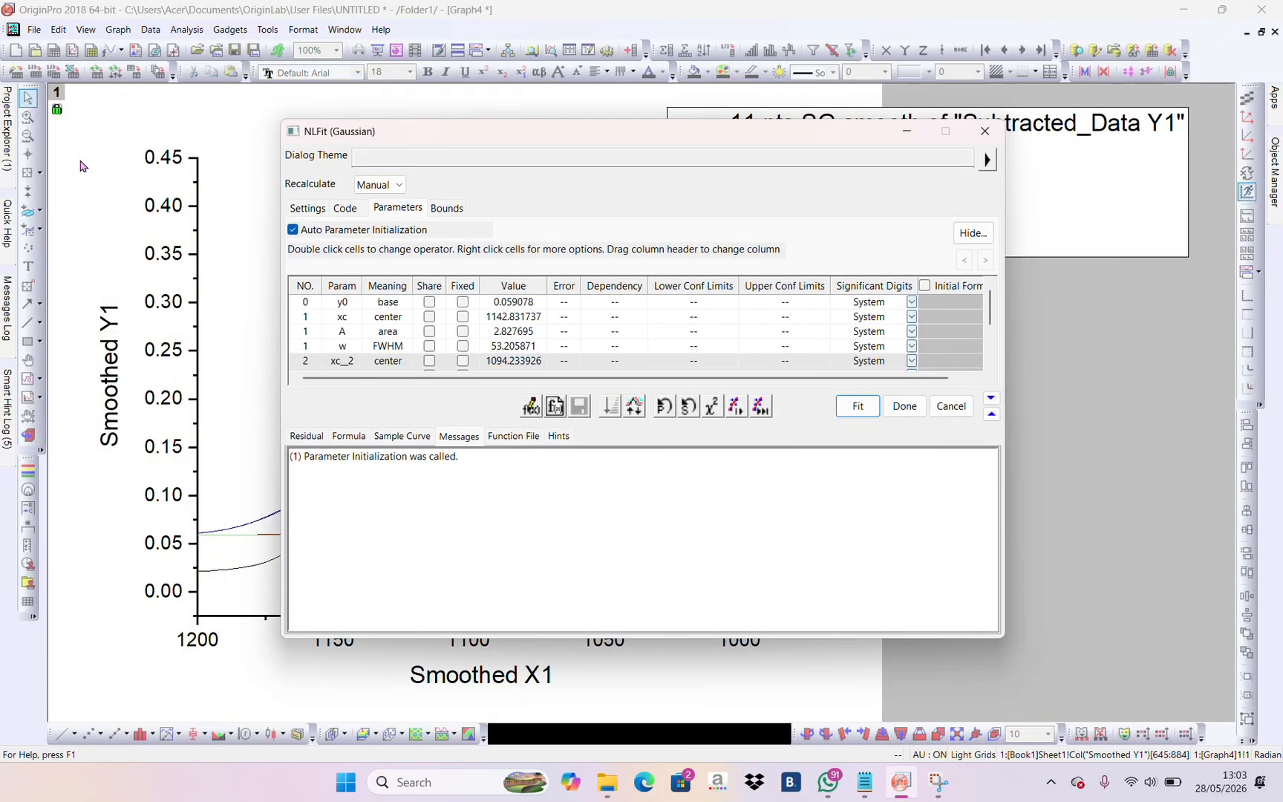
{"action": "left_click", "coordinate": [760, 407]}
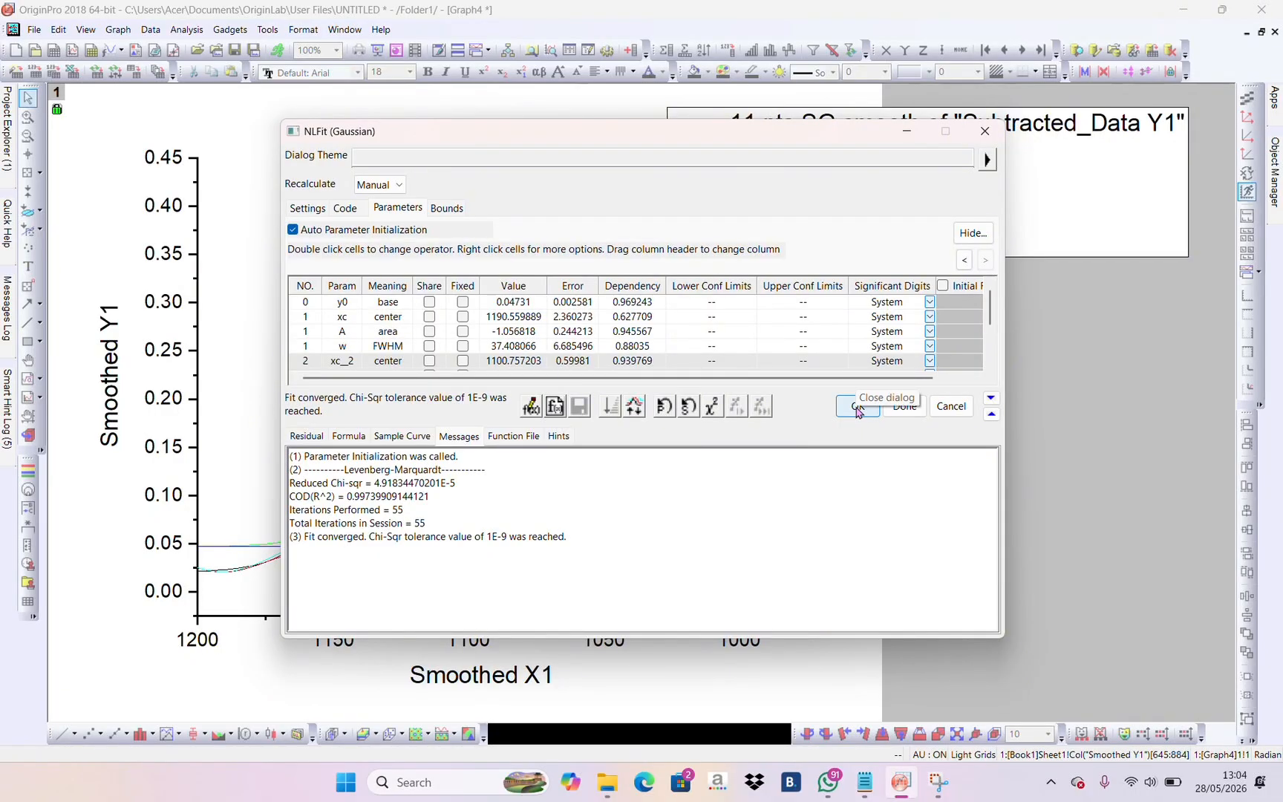
{"action": "left_click", "coordinate": [904, 409]}
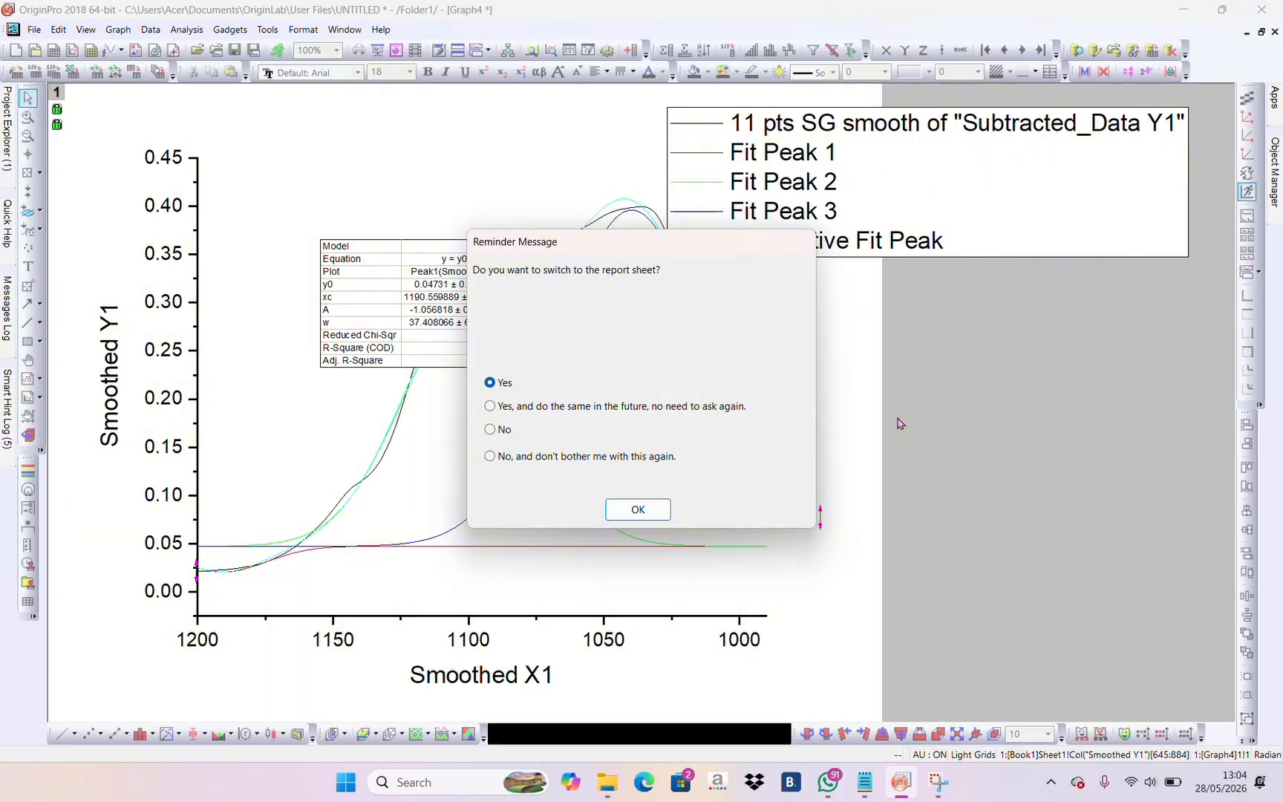
{"action": "left_click", "coordinate": [655, 512]}
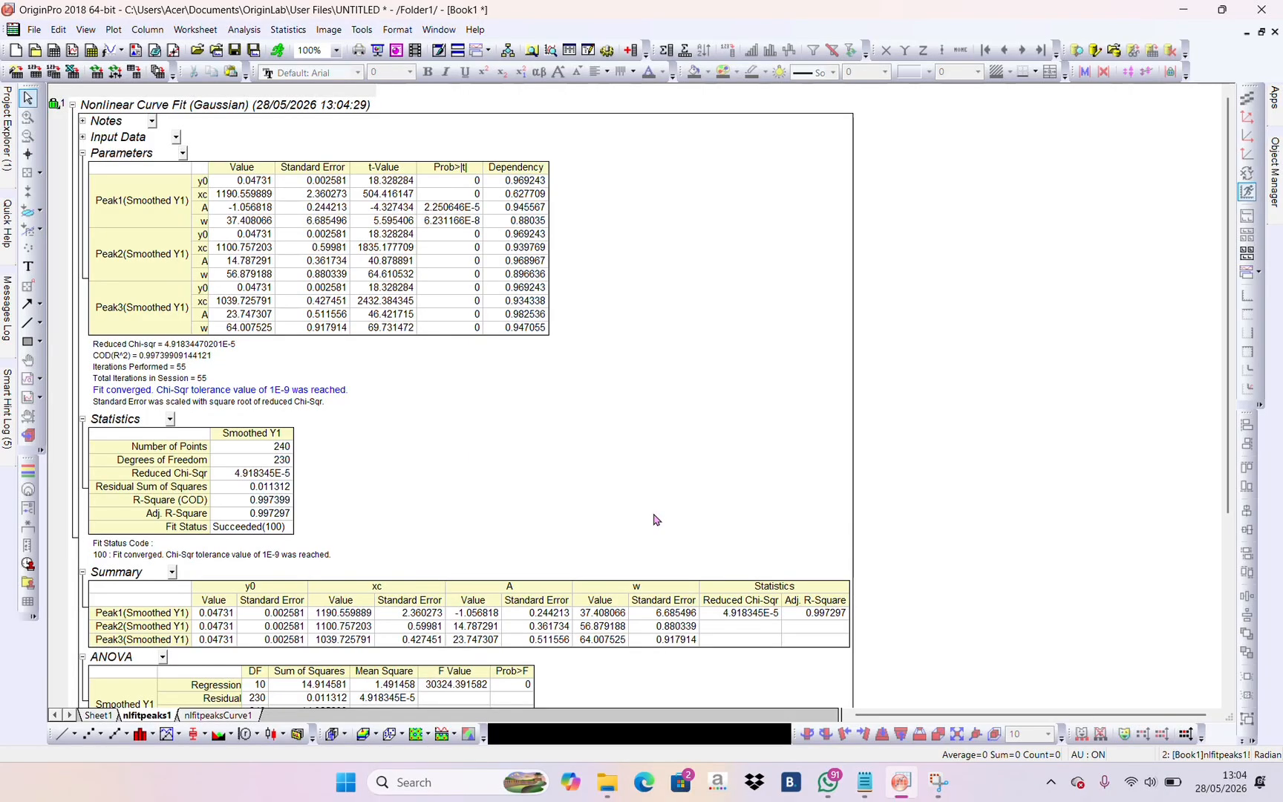
Examine the parameters, statistics, summary and ANOVA tables in the Gaussian peak fit report
{"action": "scroll", "coordinate": [656, 519], "scroll_direction": "down", "scroll_amount": 3}
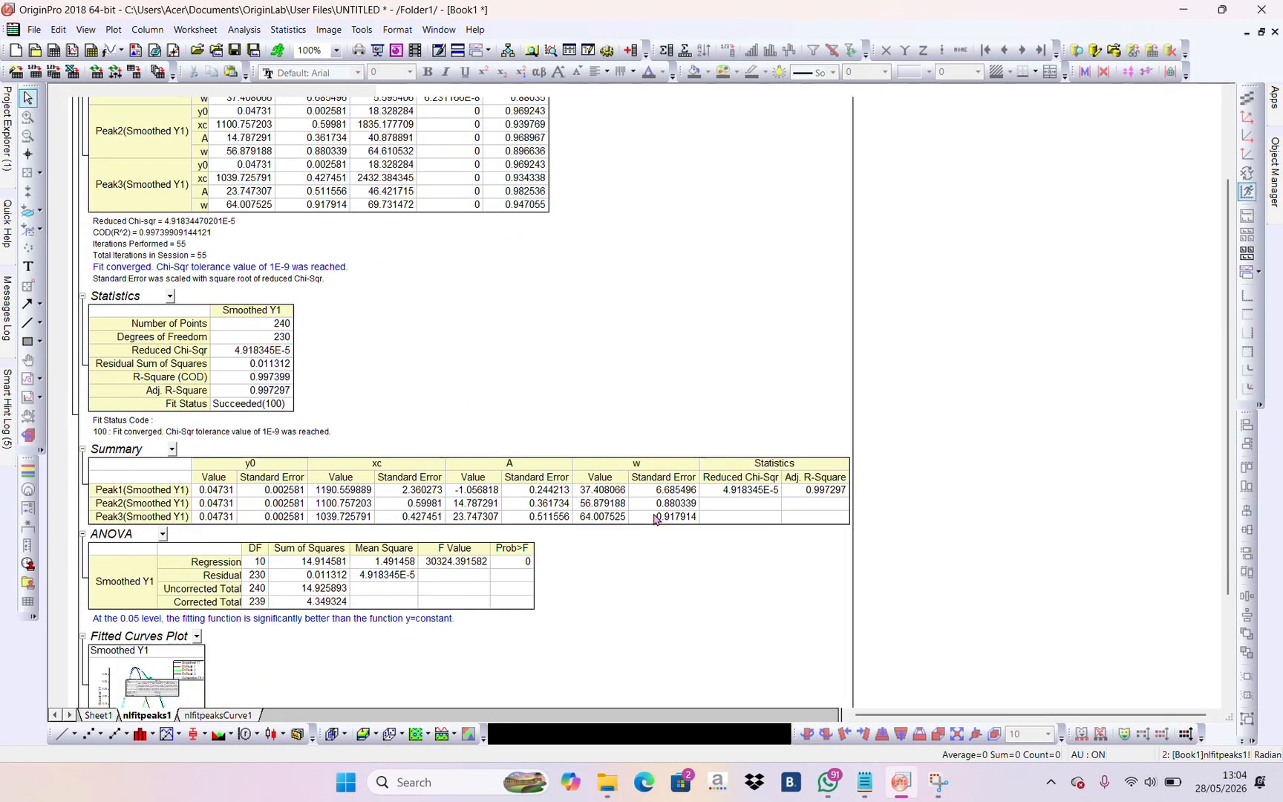
{"action": "scroll", "coordinate": [564, 364], "scroll_direction": "up", "scroll_amount": 1}
{"action": "scroll", "coordinate": [564, 362], "scroll_direction": "up", "scroll_amount": 2}
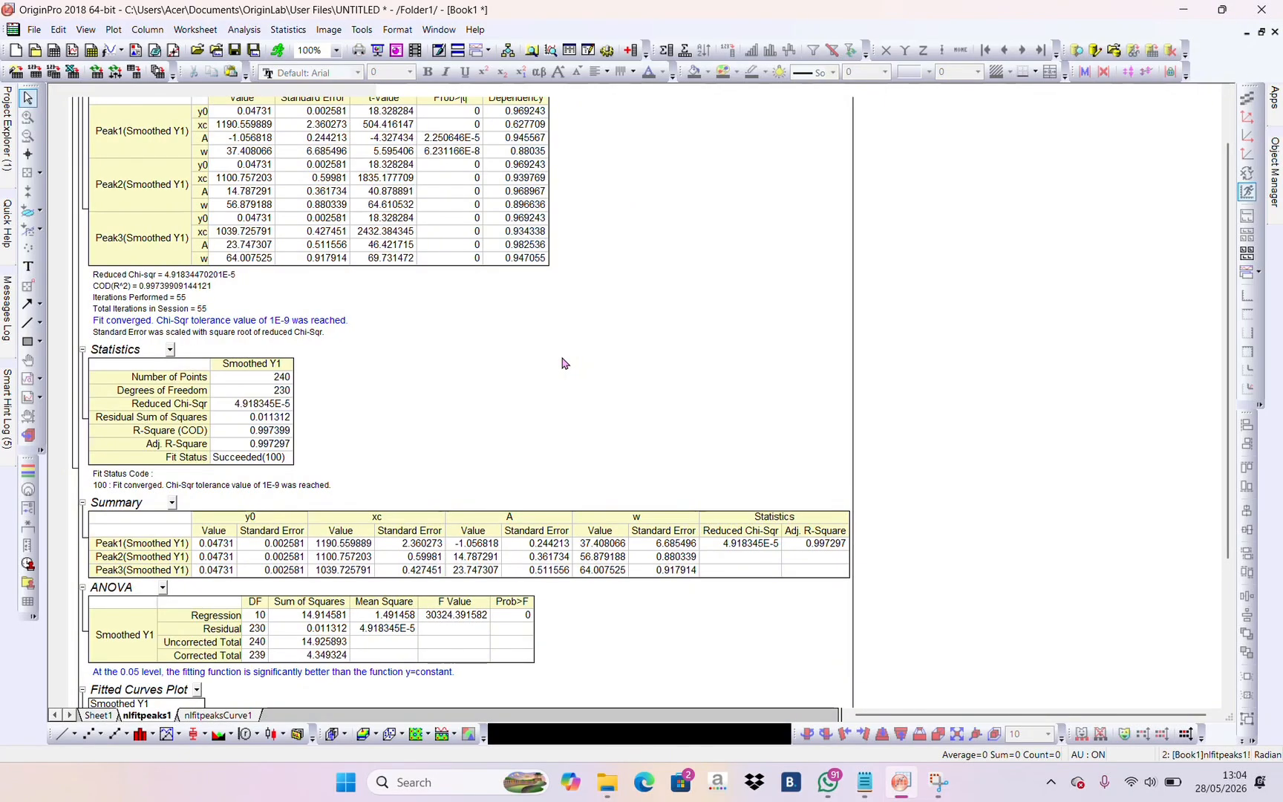
{"action": "scroll", "coordinate": [562, 363], "scroll_direction": "up", "scroll_amount": 2}
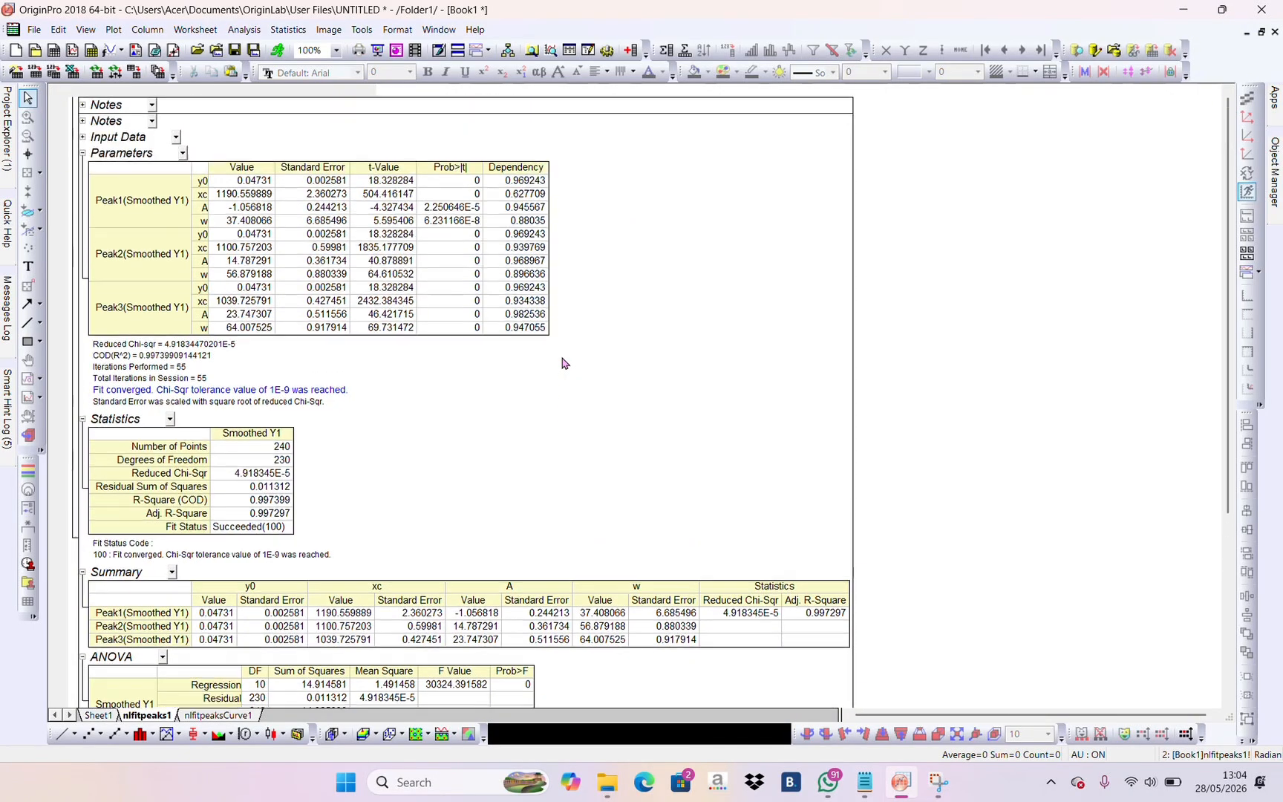
{"action": "left_click", "coordinate": [167, 189]}
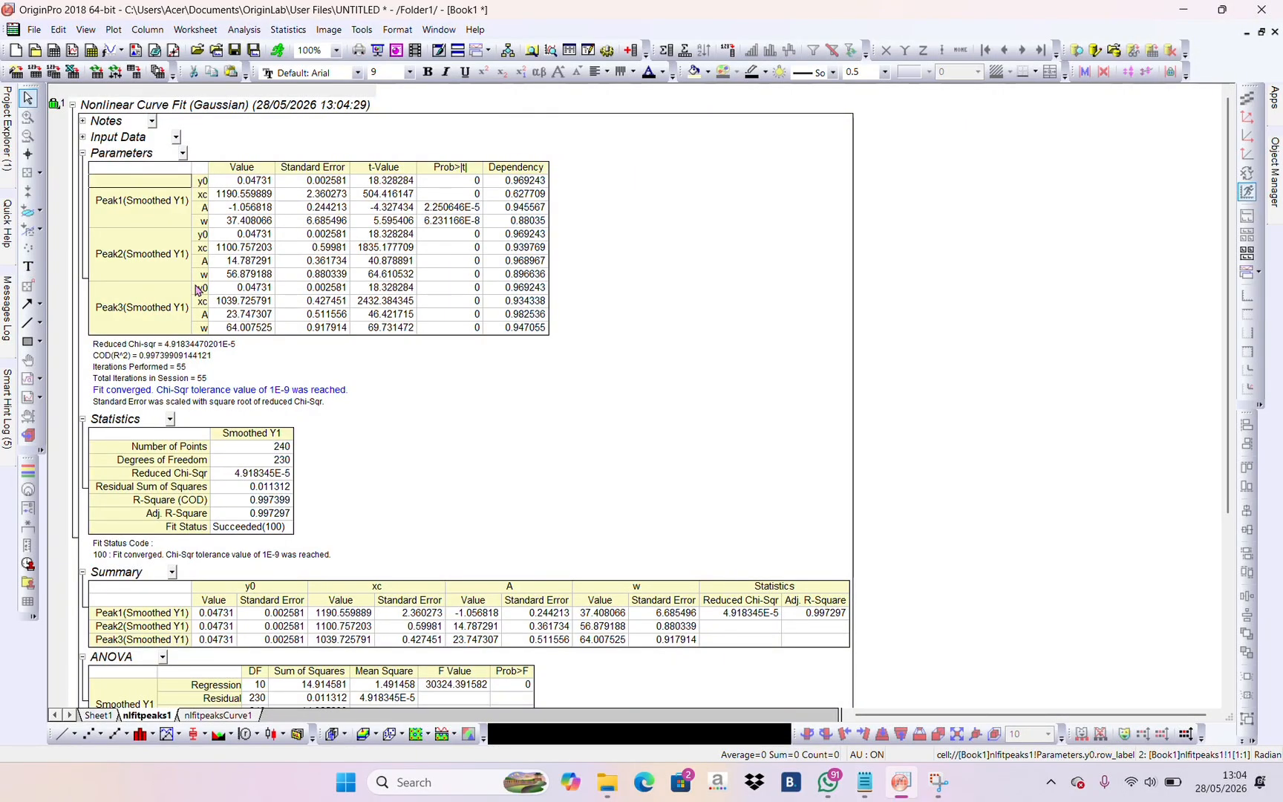
{"action": "scroll", "coordinate": [445, 445], "scroll_direction": "down", "scroll_amount": 1}
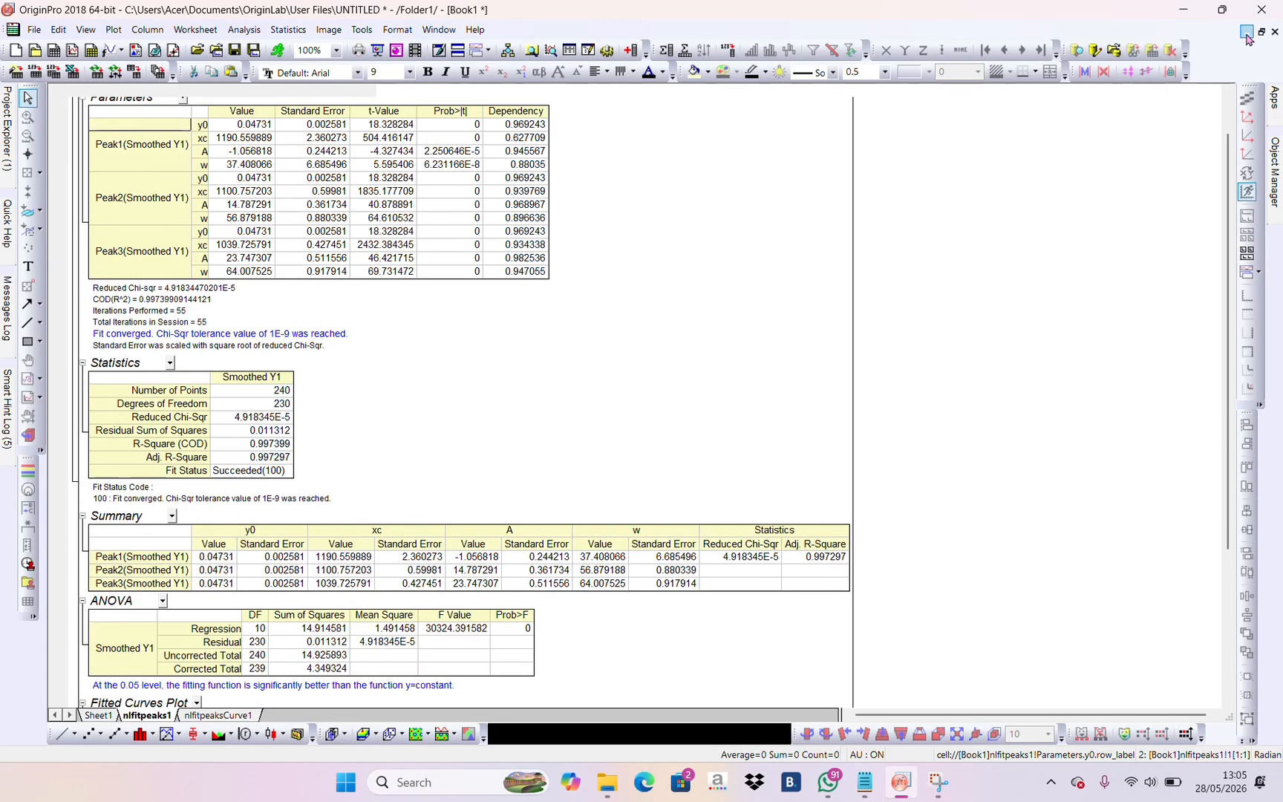
Restore the Book1 report window, move it below the graph windows, and maximize the graph with the fitted peaks
{"action": "left_click", "coordinate": [1247, 33]}
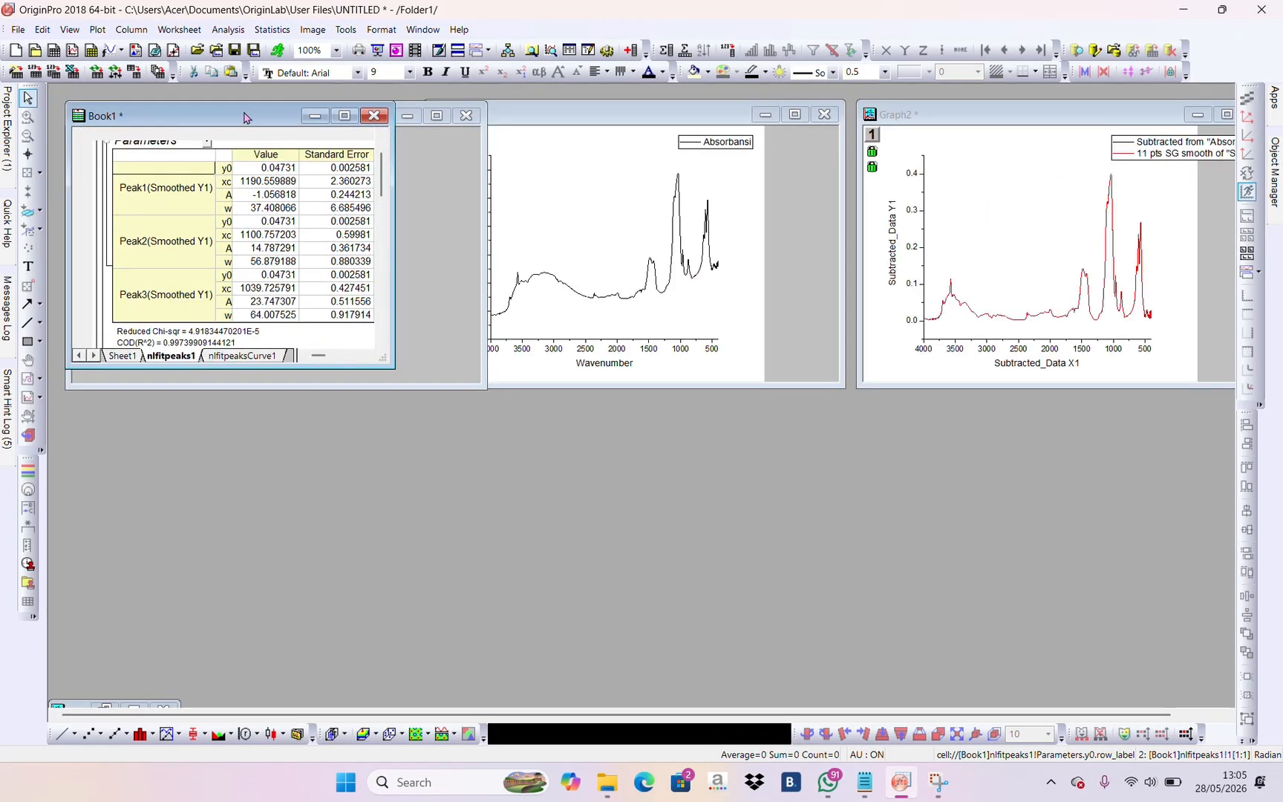
{"action": "left_click_drag", "start_coordinate": [250, 121], "coordinate": [672, 435]}
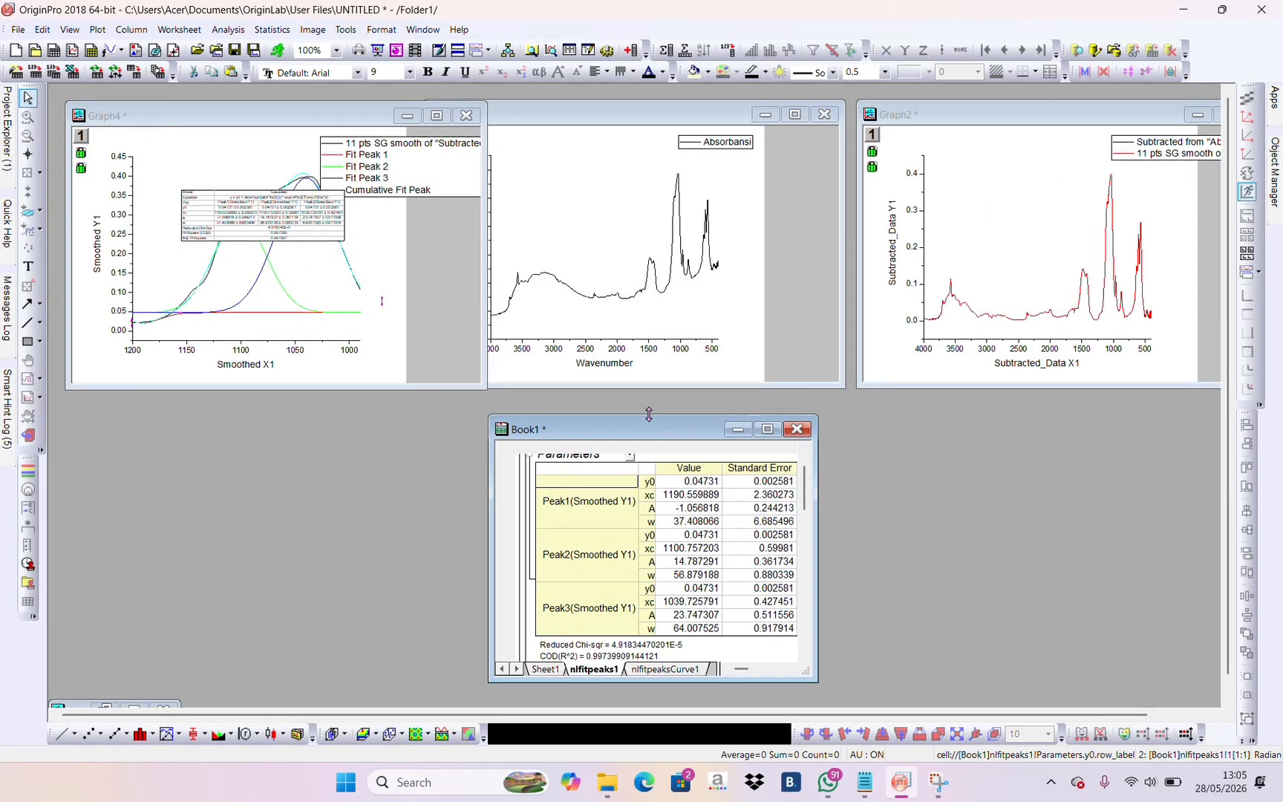
{"action": "left_click", "coordinate": [438, 115]}
{"action": "left_click", "coordinate": [438, 115]}
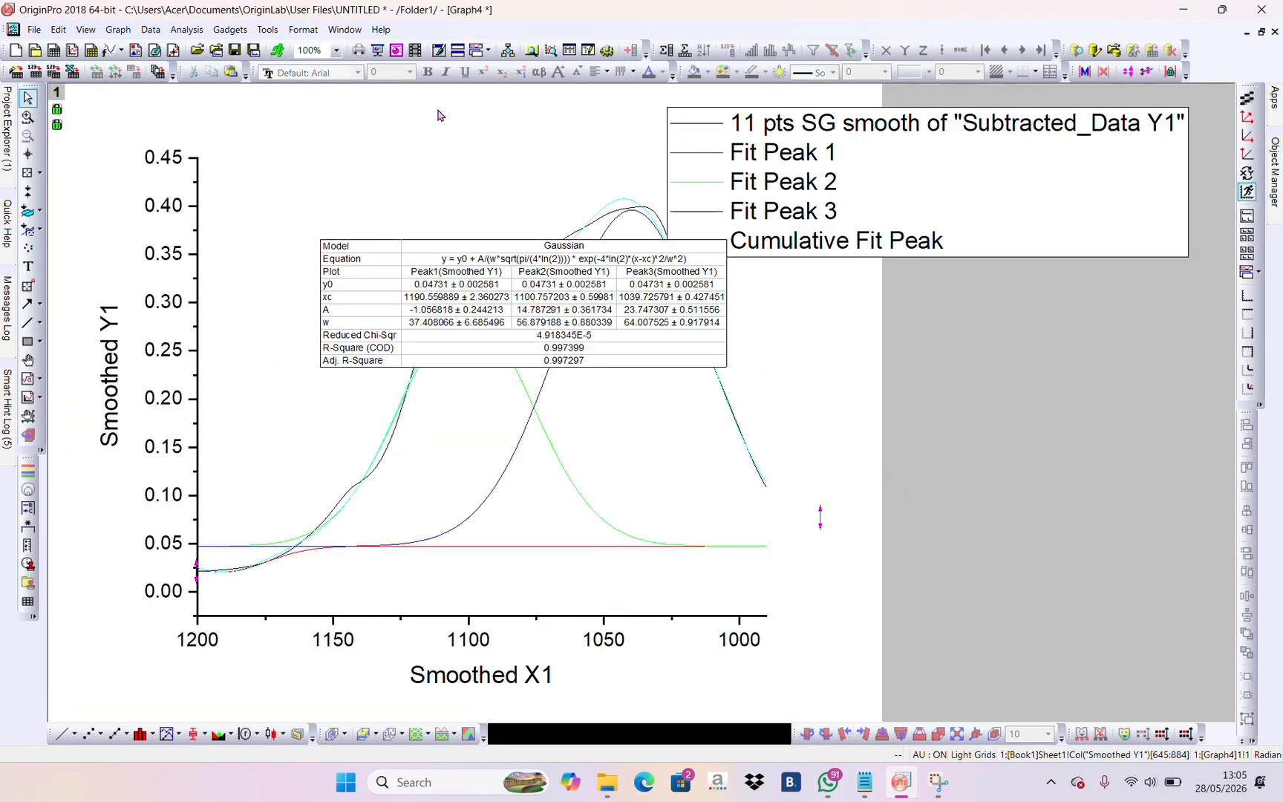
Move the fit results table off the curves to below the legend, and shift the legend clear of the plotted peaks
{"action": "left_click", "coordinate": [418, 245]}
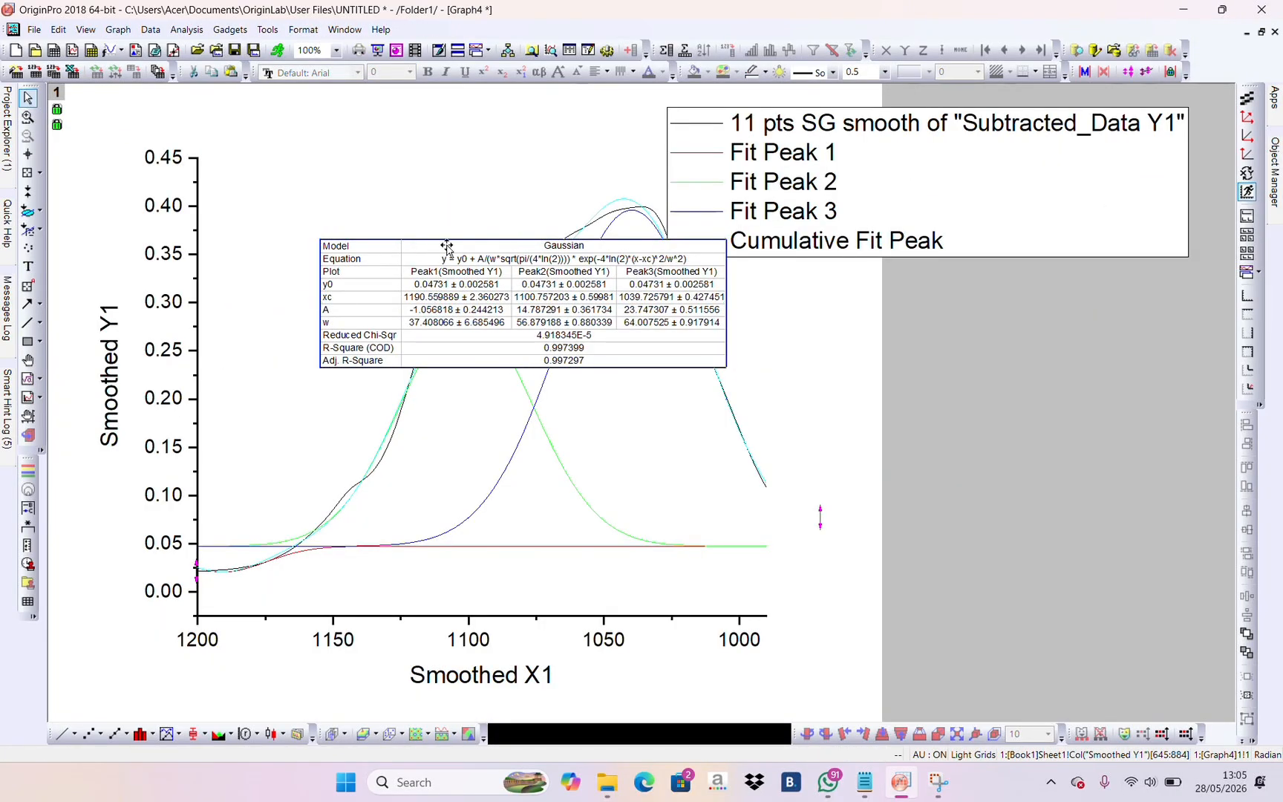
{"action": "left_click_drag", "start_coordinate": [447, 246], "coordinate": [925, 281]}
{"action": "left_click", "coordinate": [822, 160]}
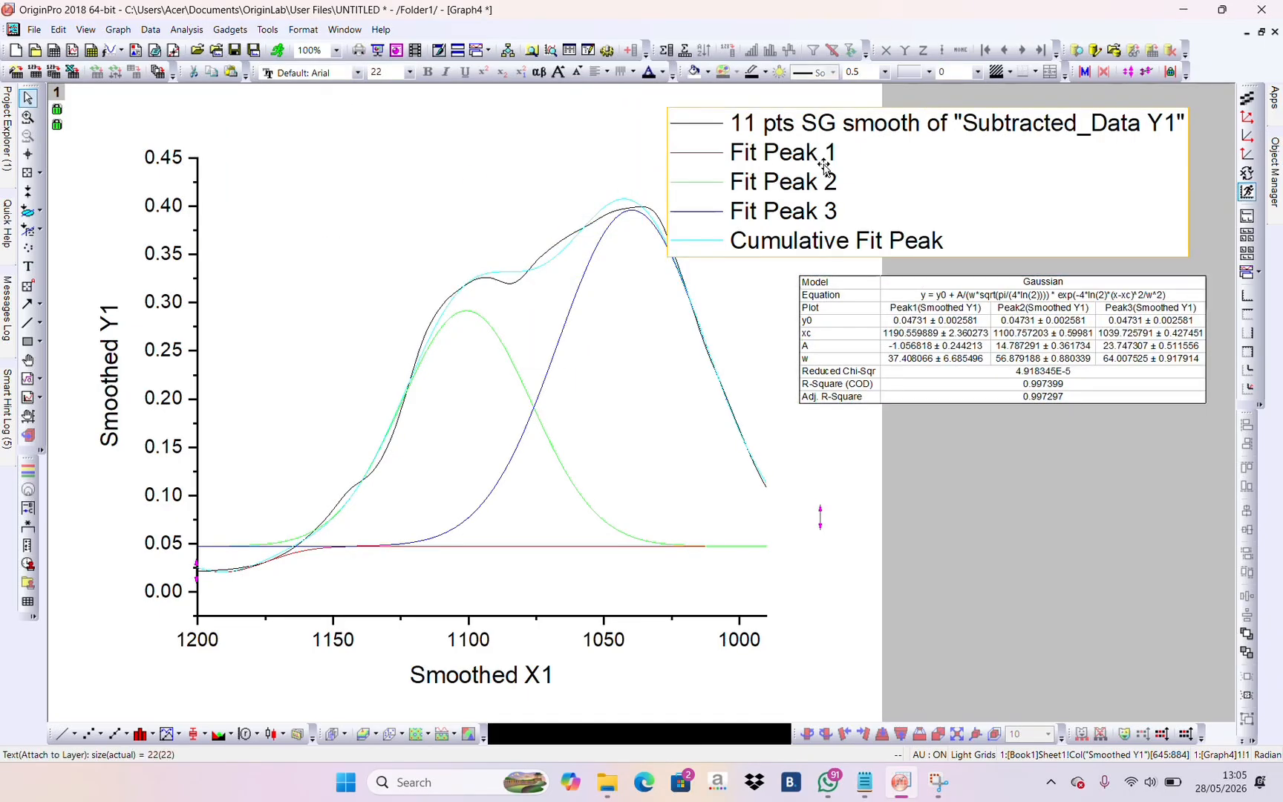
{"action": "left_click_drag", "start_coordinate": [822, 165], "coordinate": [856, 164]}
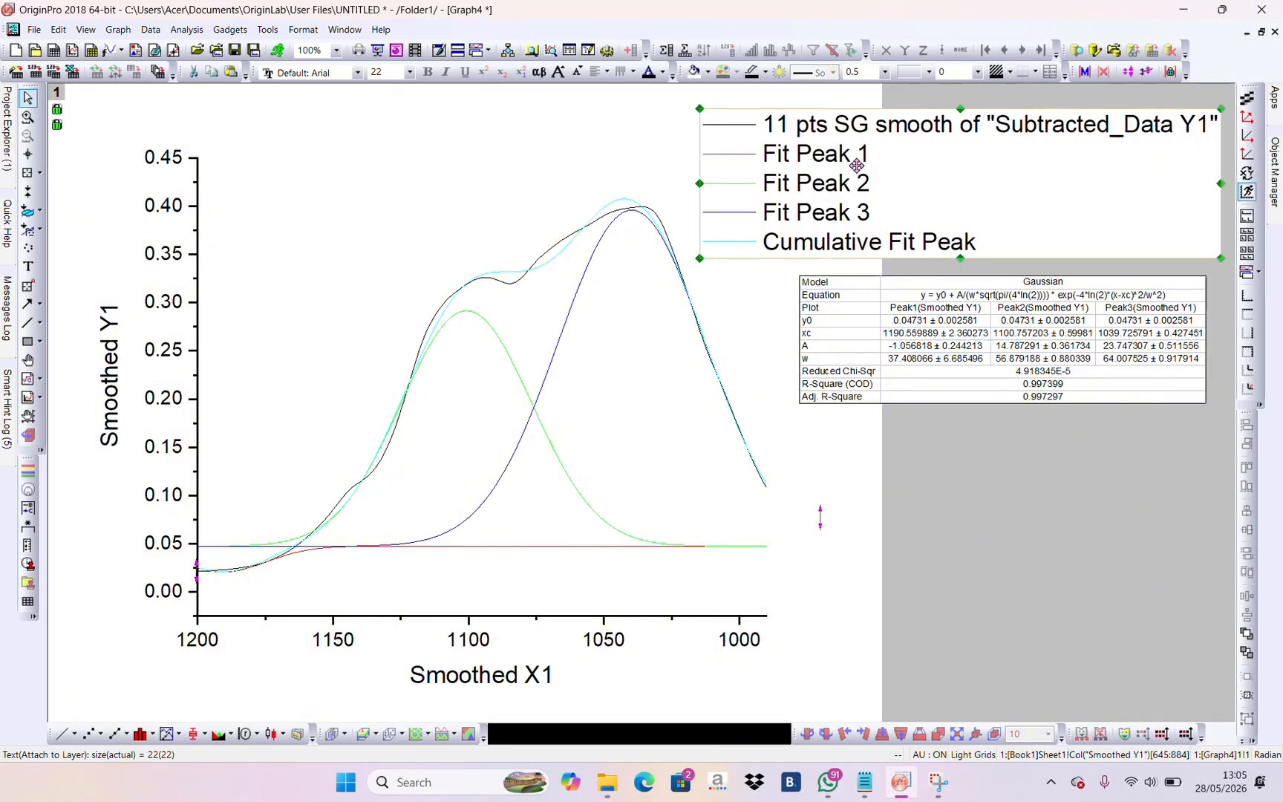